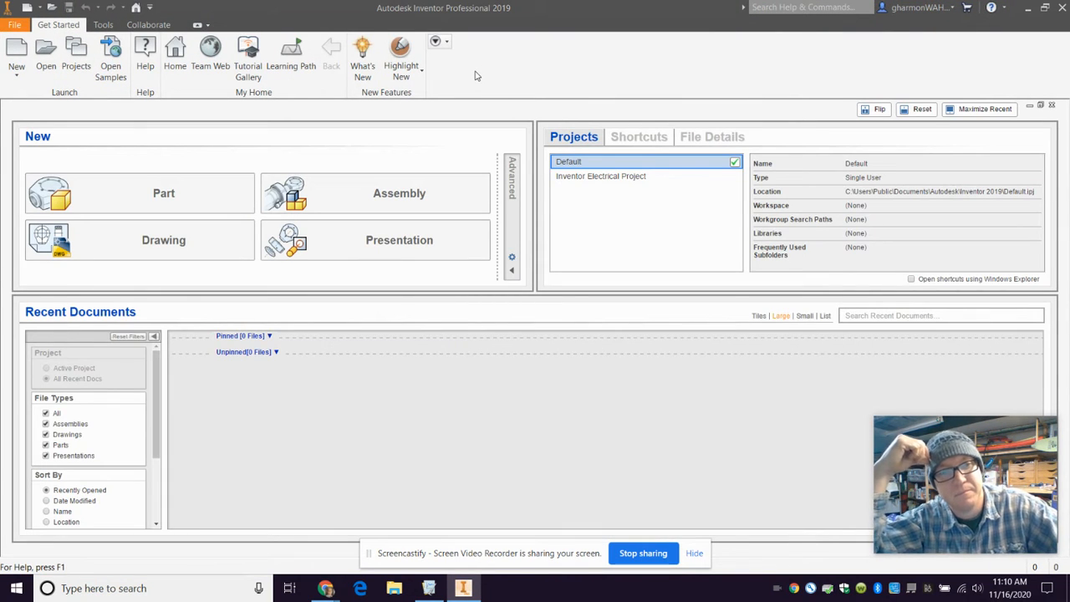
- Open the part file Vase no 2.ipt from the Downloads folder
click(46, 54)
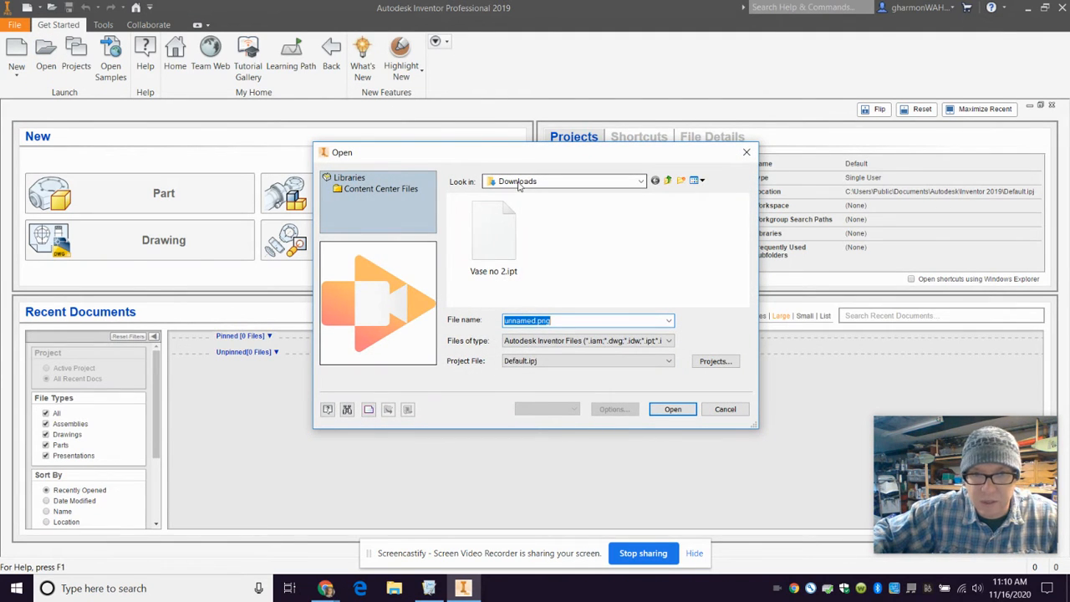
click(501, 215)
click(673, 409)
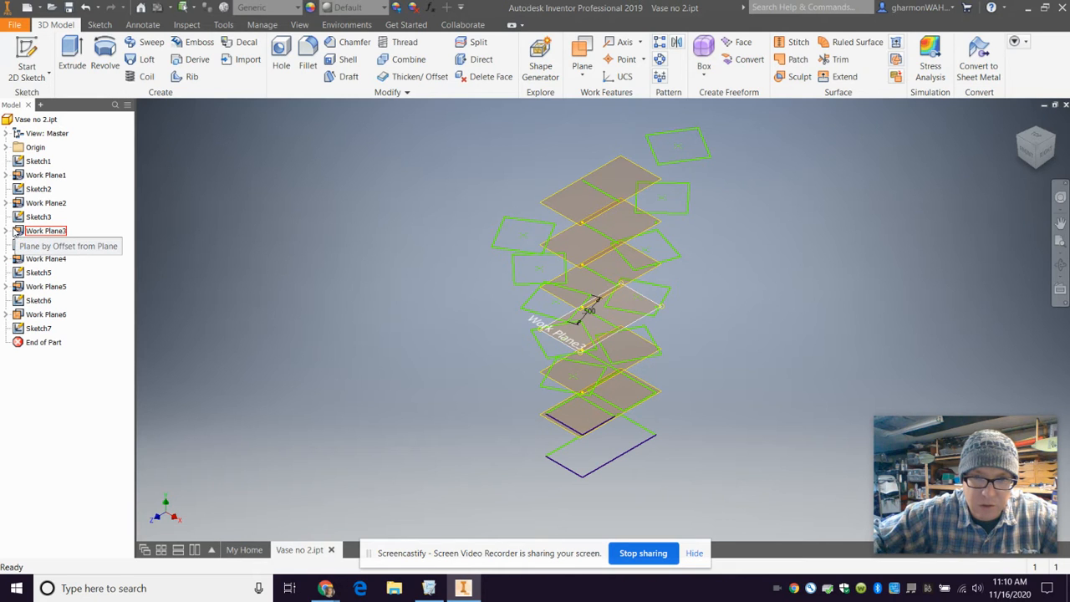
click(147, 60)
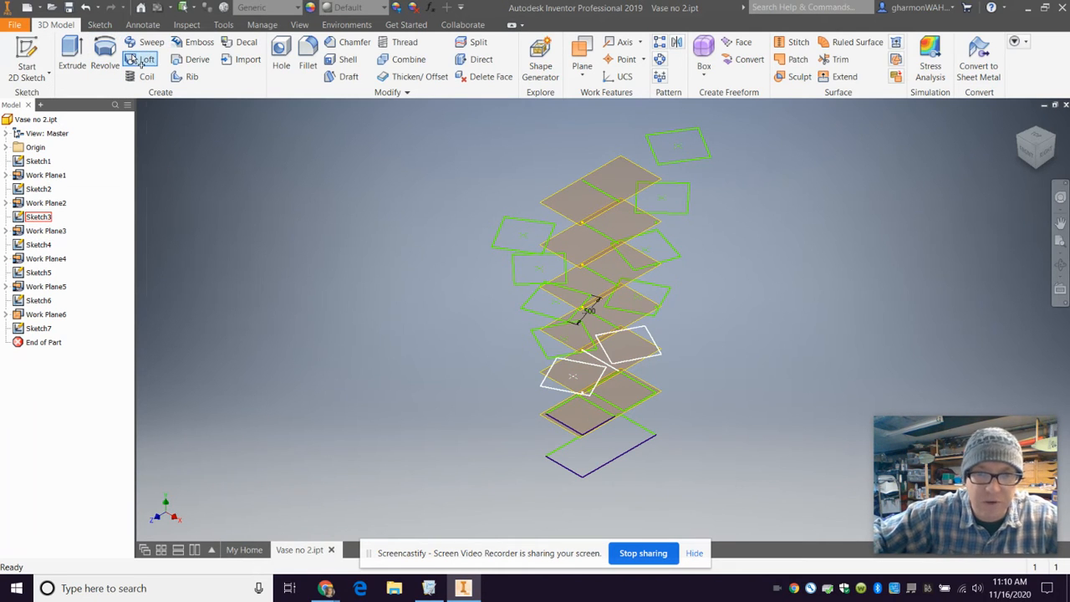
click(590, 471)
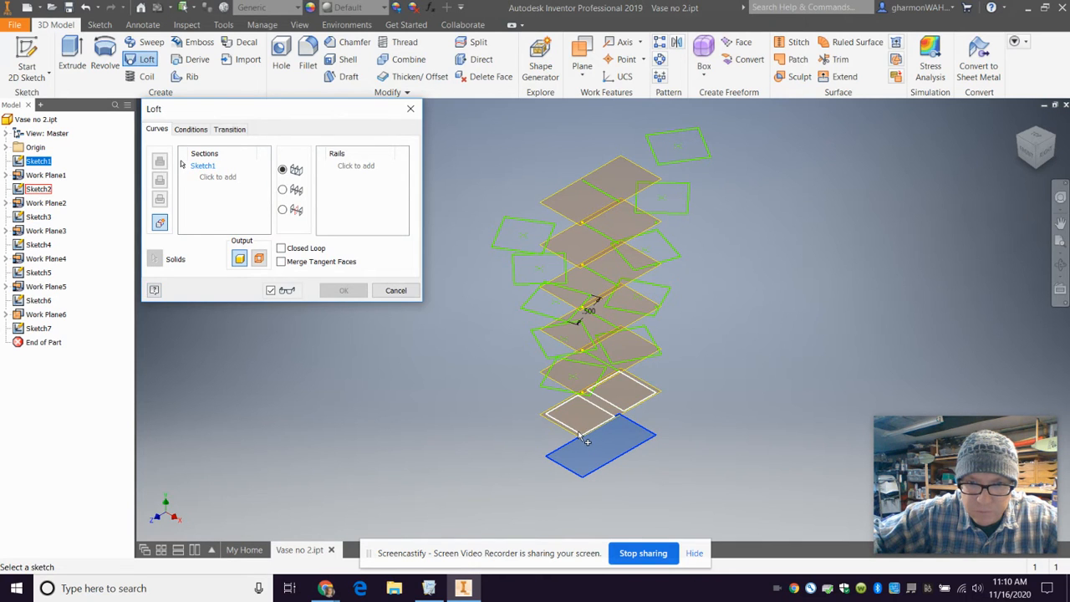
click(577, 430)
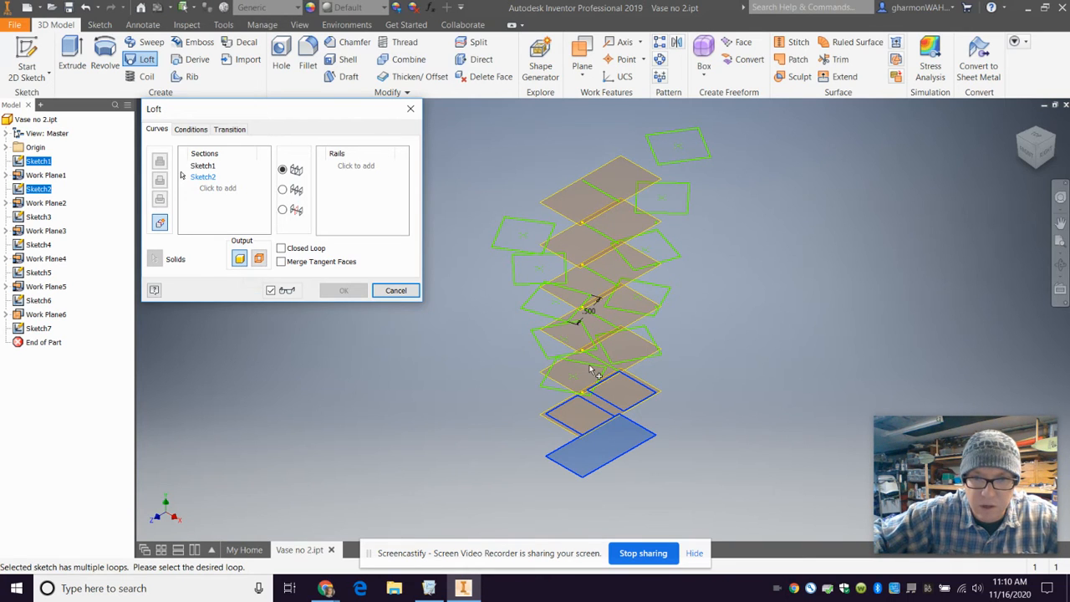
click(395, 290)
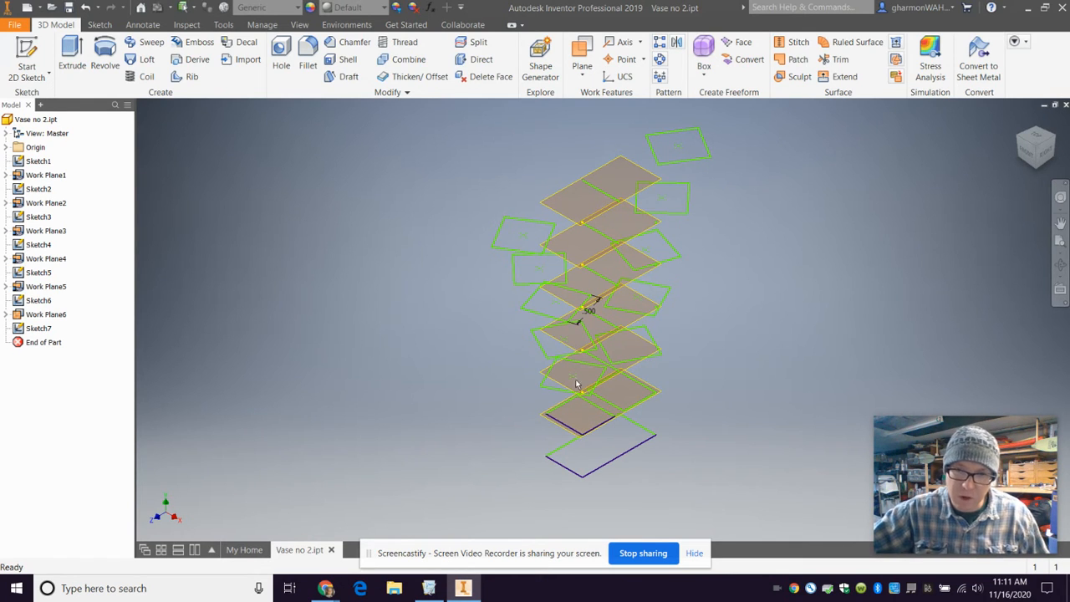
- Open Sketch1 to check its base rectangle, and exit the sketch
click(19, 162)
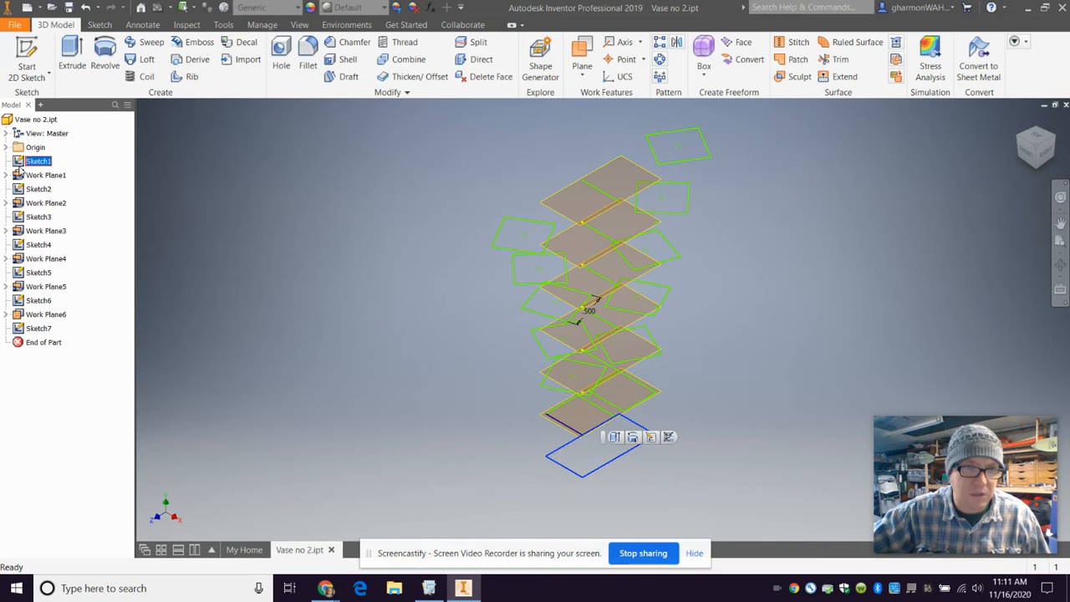
double_click(18, 162)
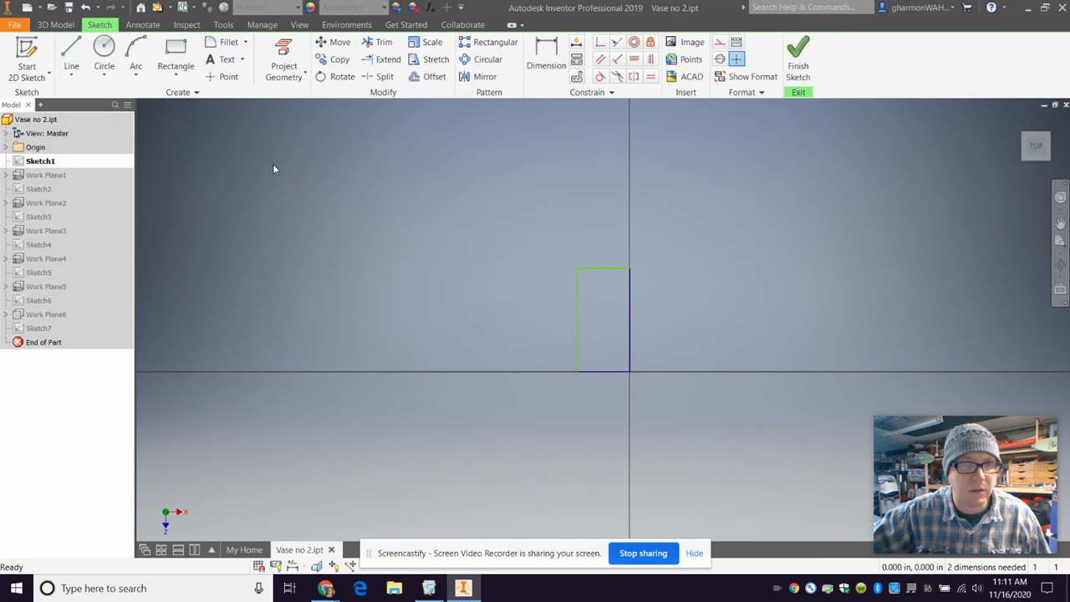
click(790, 63)
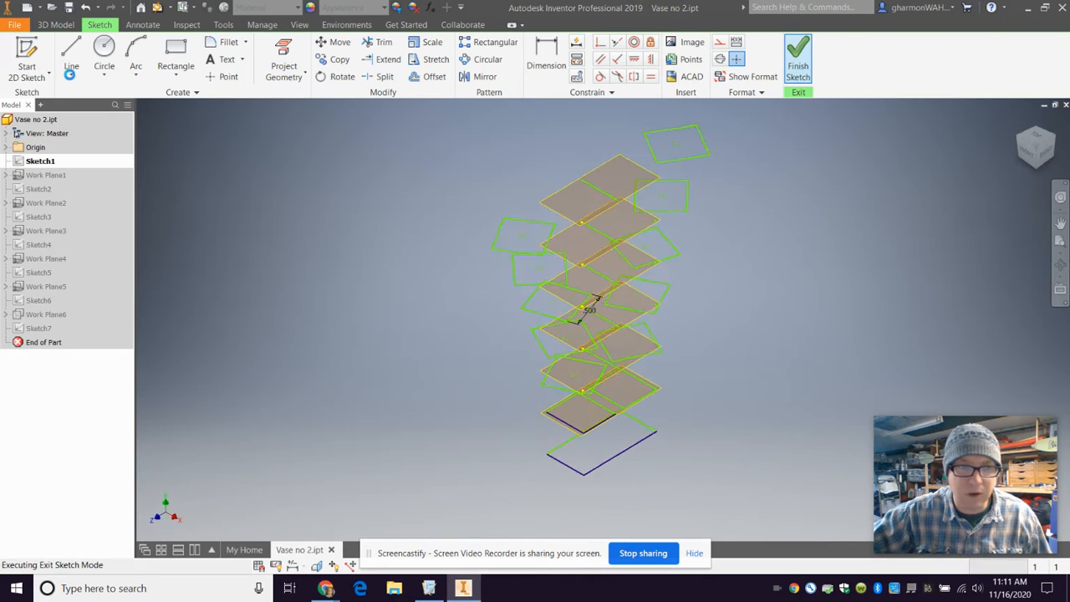
- Delete the upper rectangle from Sketch2, hiding Sketch1 during the edit and showing it again after finishing the sketch
double_click(18, 189)
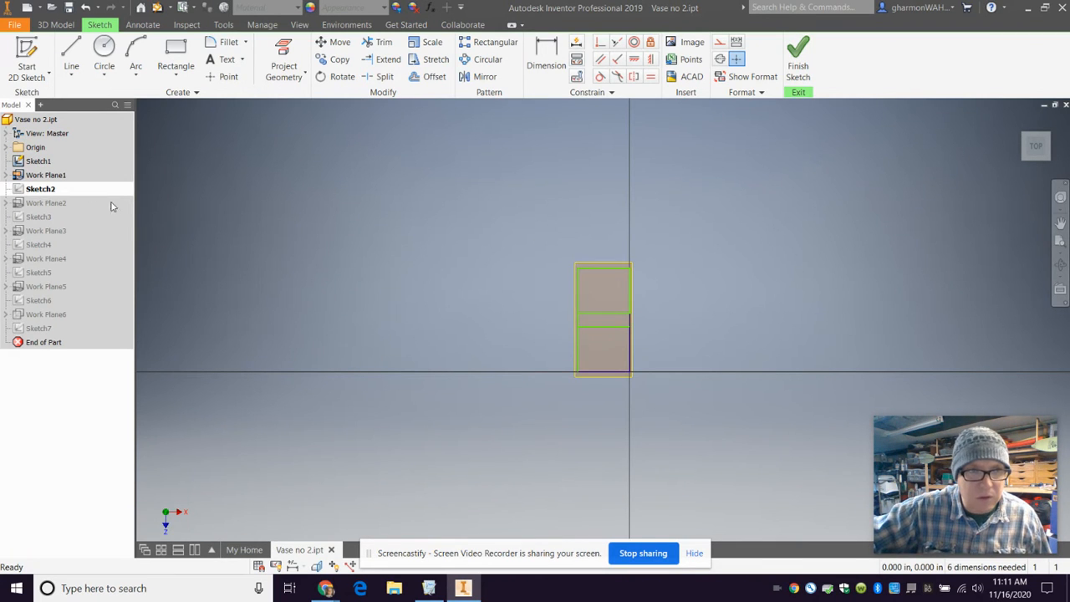
right_click(15, 159)
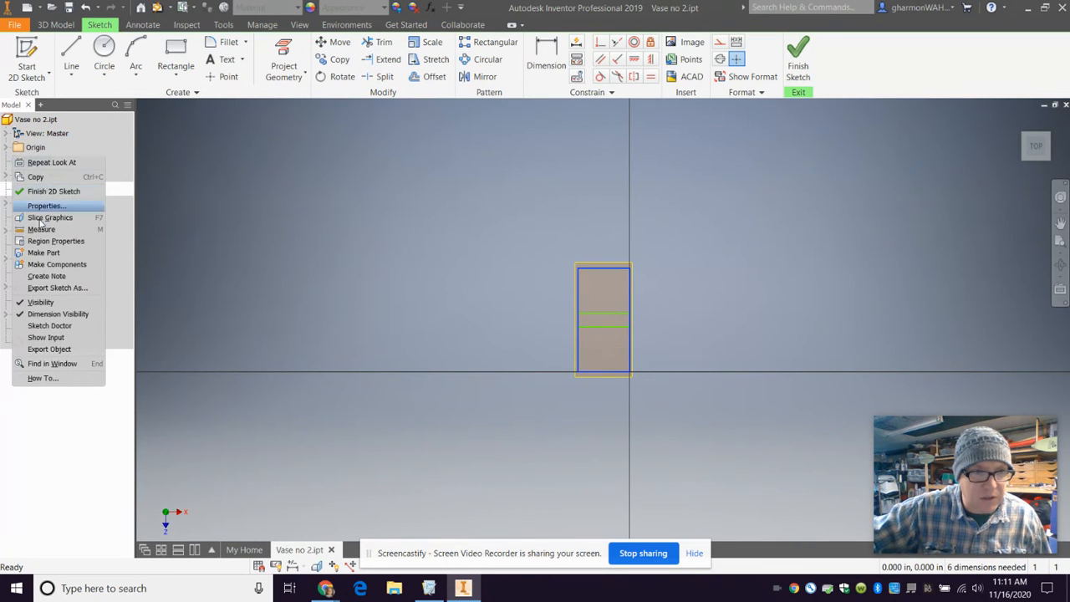
click(40, 301)
drag(527, 245, 667, 317)
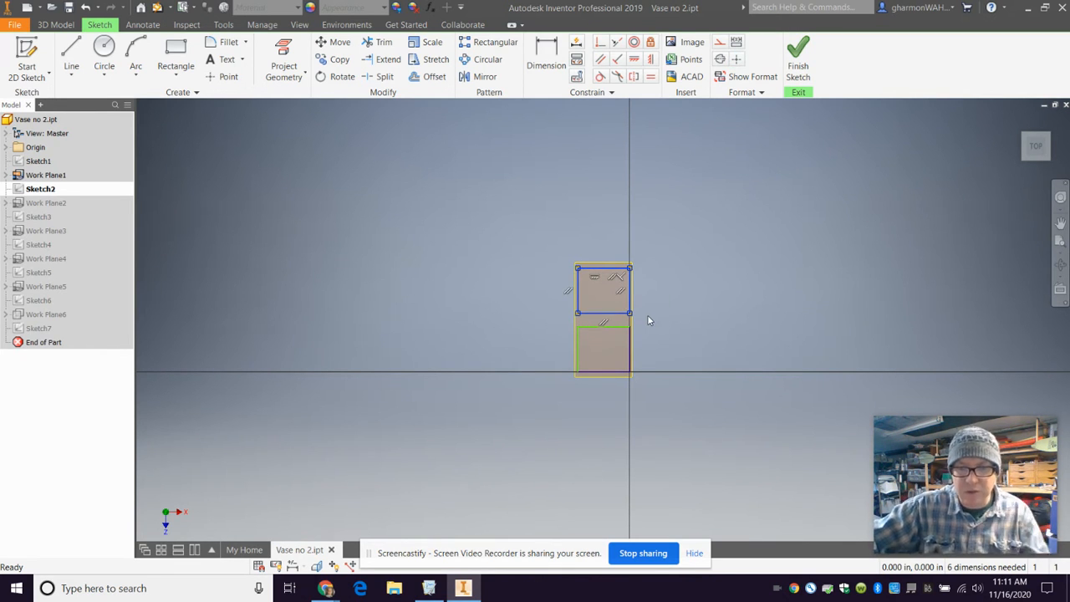
key(Delete)
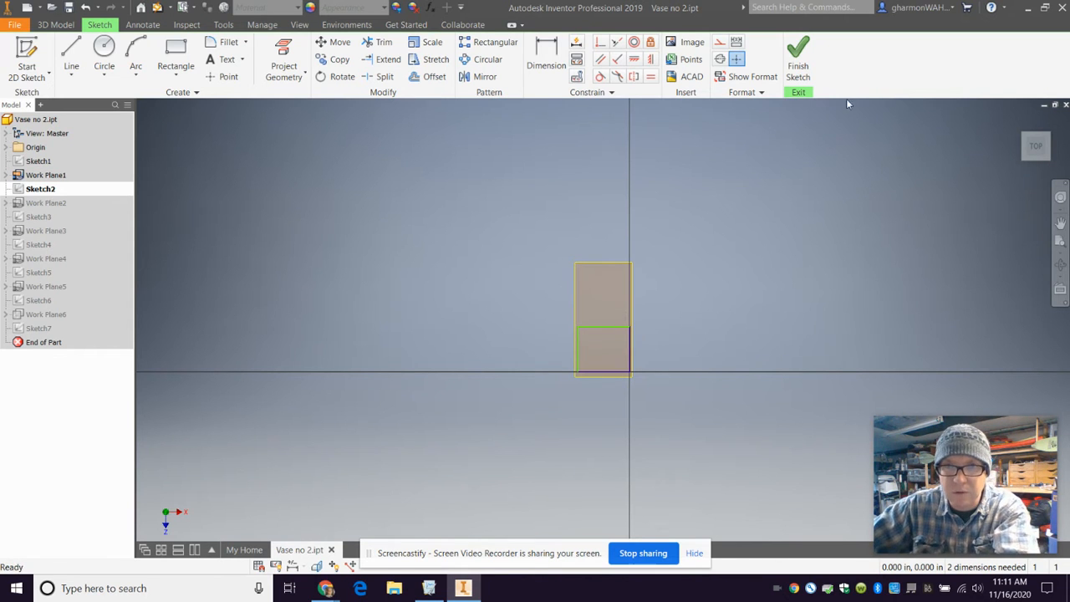
click(786, 61)
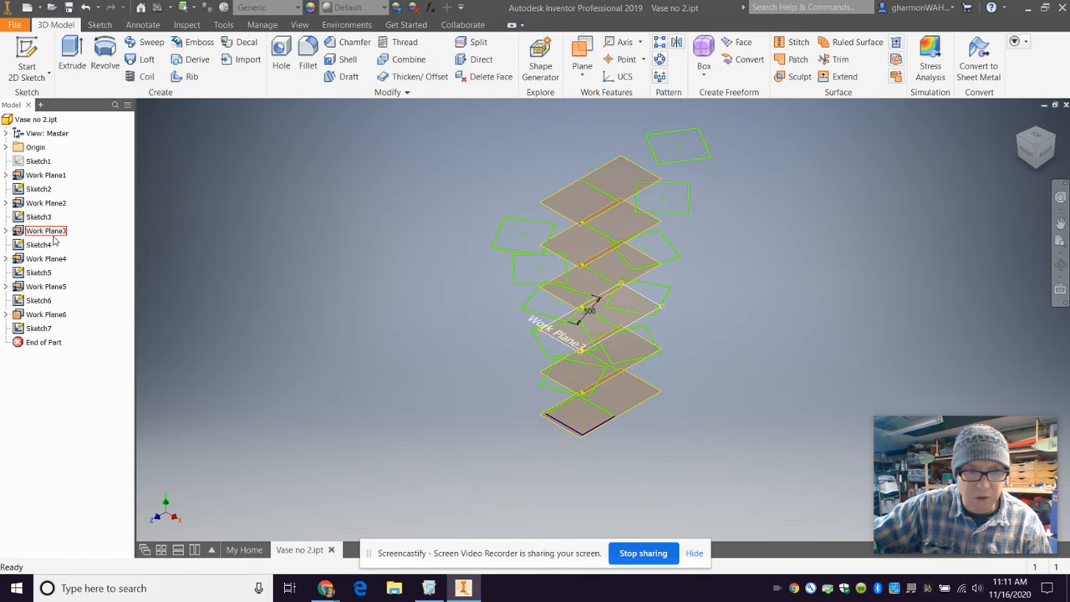
right_click(20, 167)
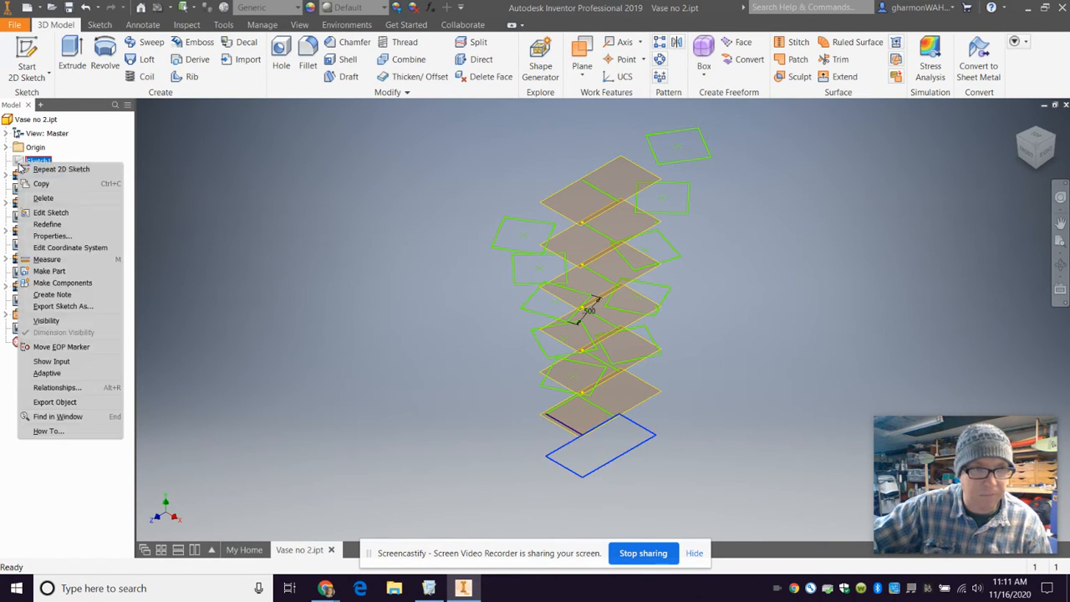
click(46, 325)
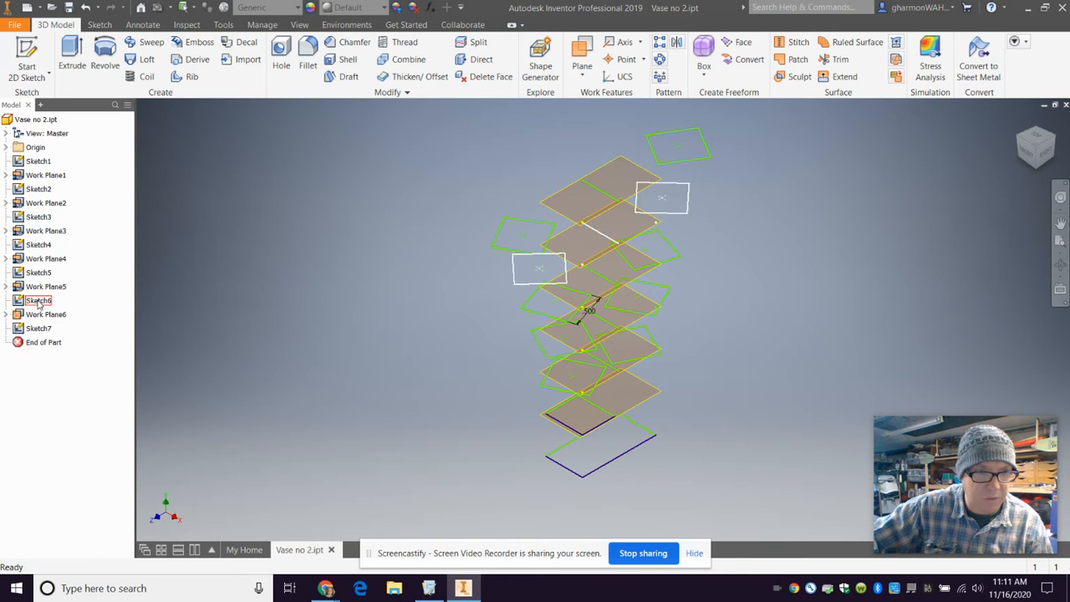
- Delete the upper rotated square from Sketch3 and finish the sketch
double_click(20, 219)
drag(539, 223, 659, 317)
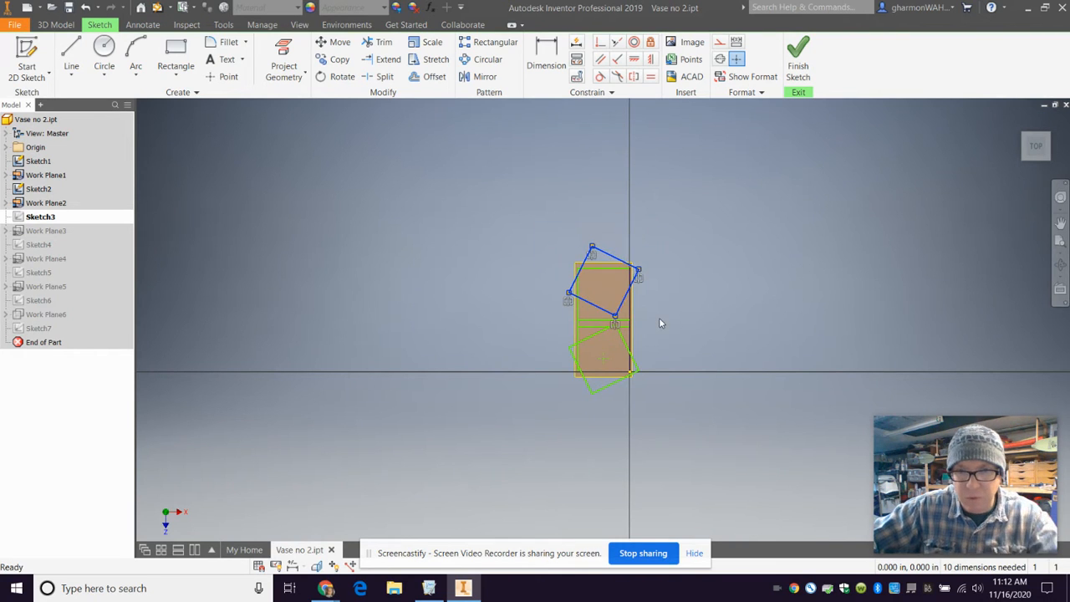
key(Delete)
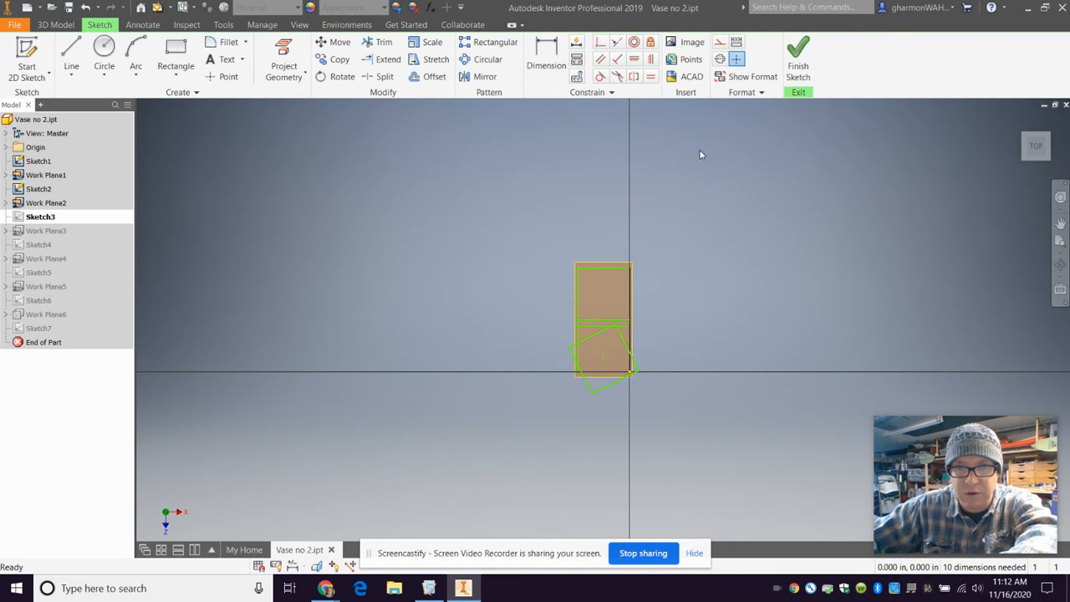
click(798, 63)
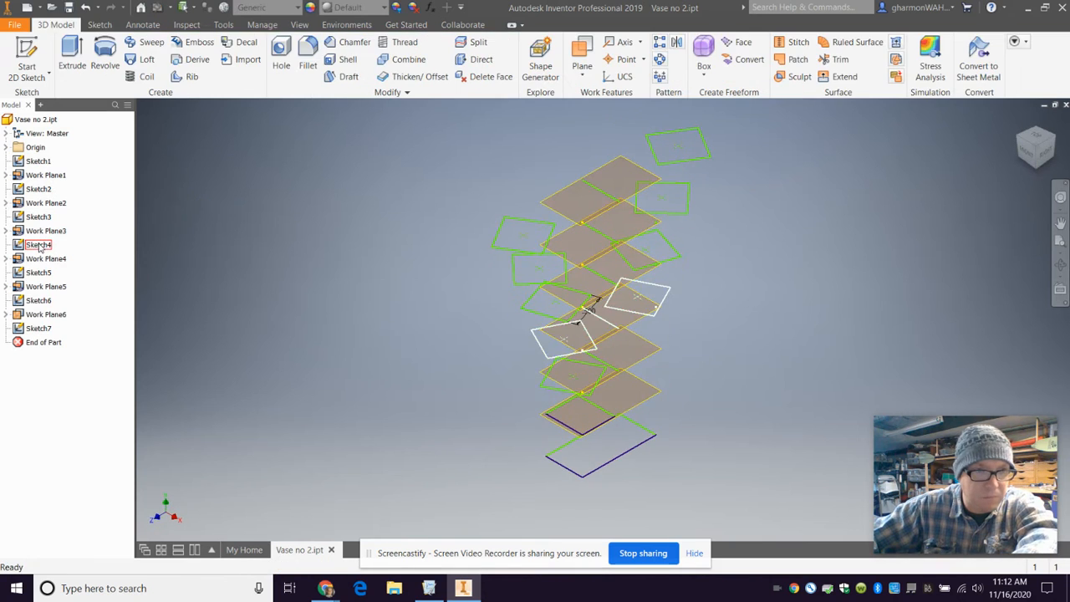
- Delete the upper rotated square from Sketch4 and finish the sketch
double_click(41, 244)
drag(561, 214, 644, 310)
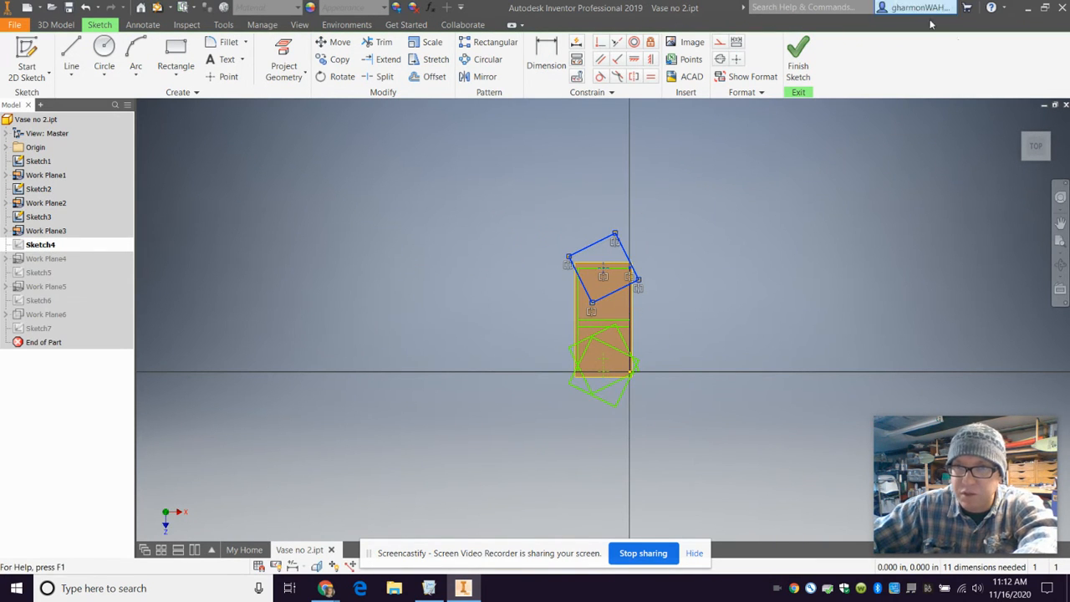
click(797, 60)
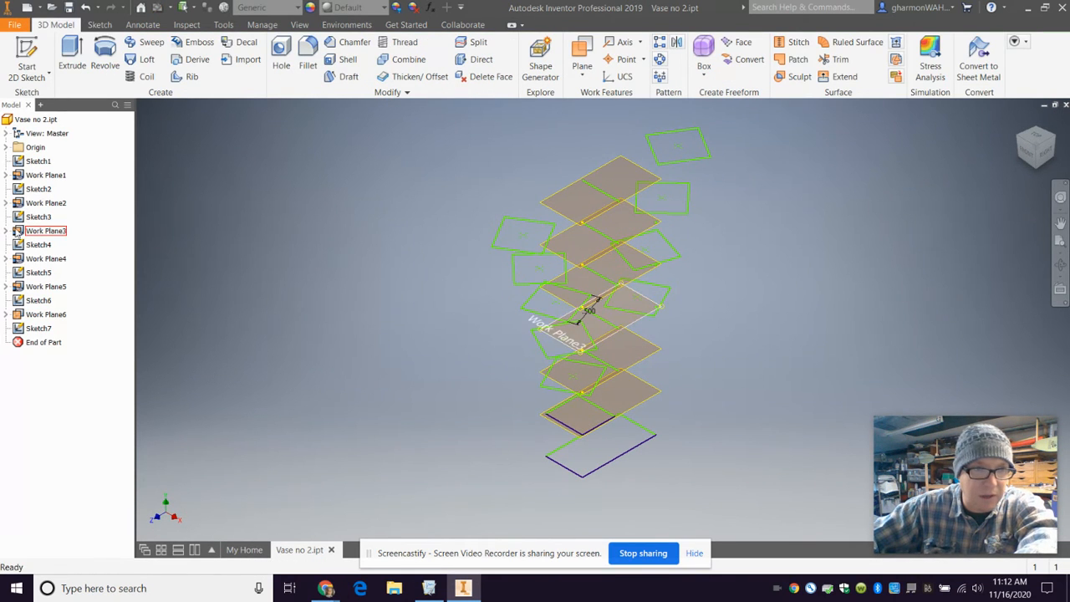
double_click(38, 245)
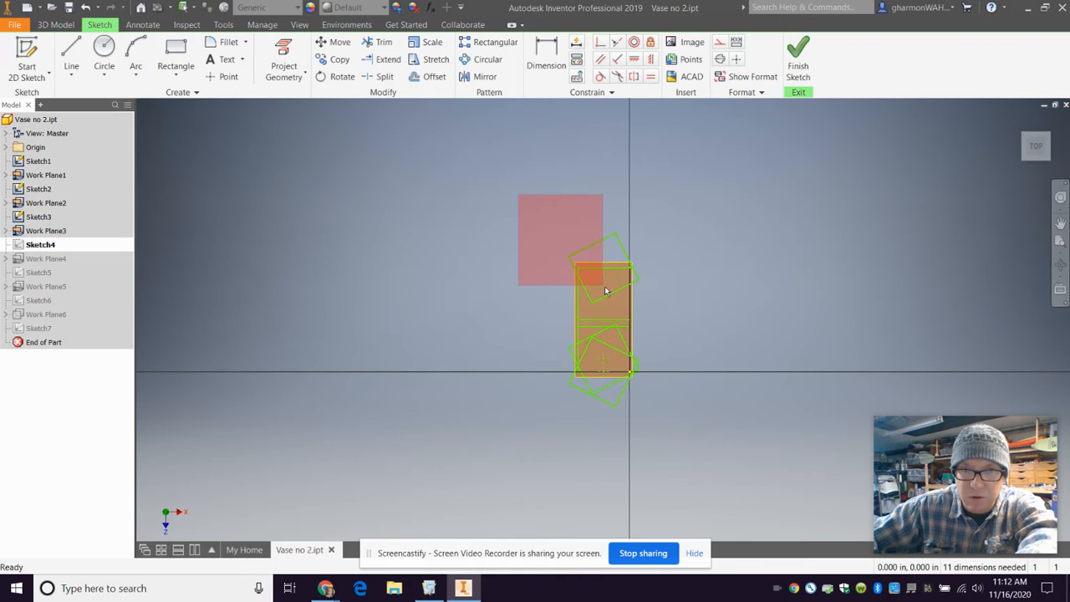
click(799, 59)
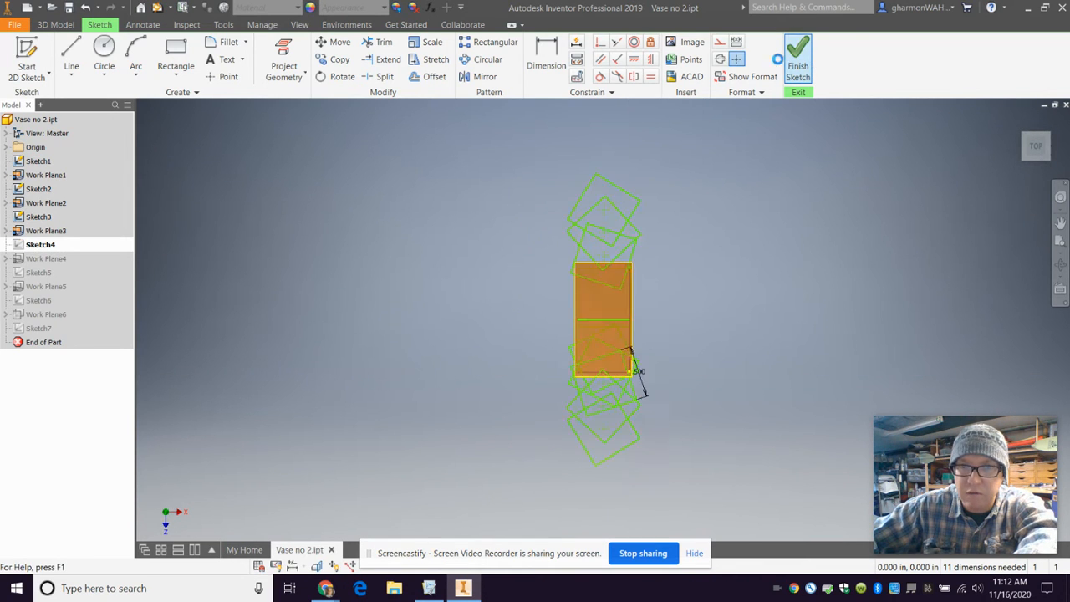
- Delete the upper rotated square with its center point from Sketch5 and finish the sketch
double_click(38, 273)
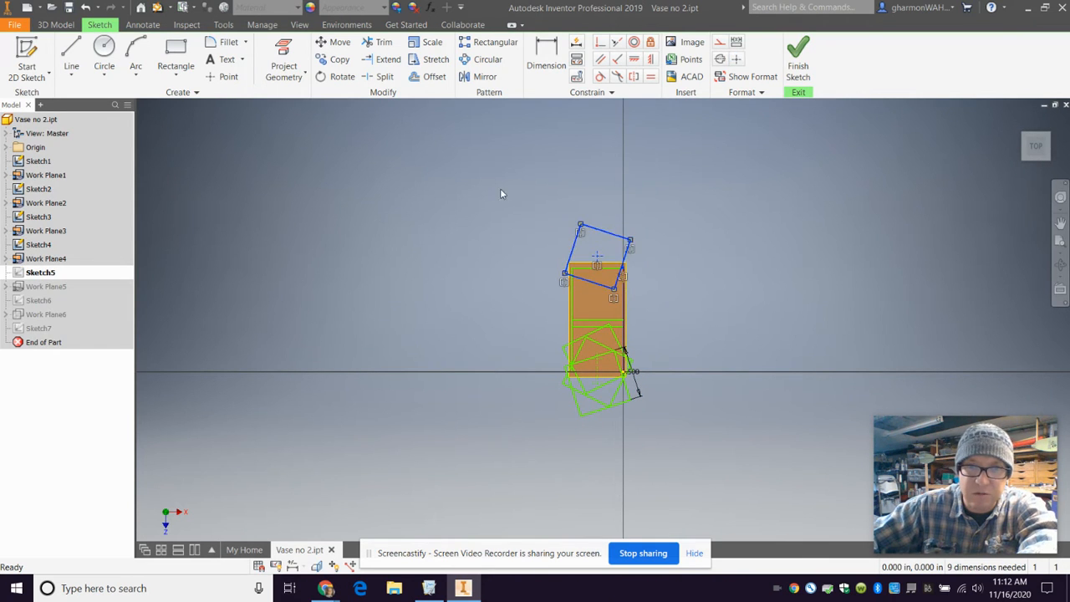
mouse_move(508, 186)
mouse_down()
mouse_move(651, 283)
mouse_move(664, 305)
mouse_up()
key(Delete)
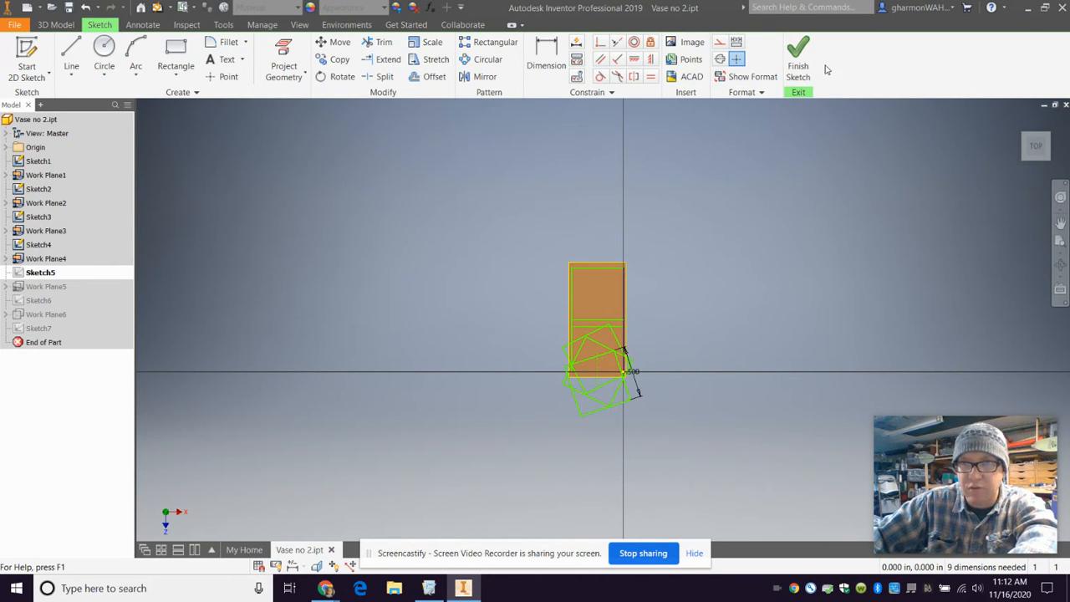
click(798, 60)
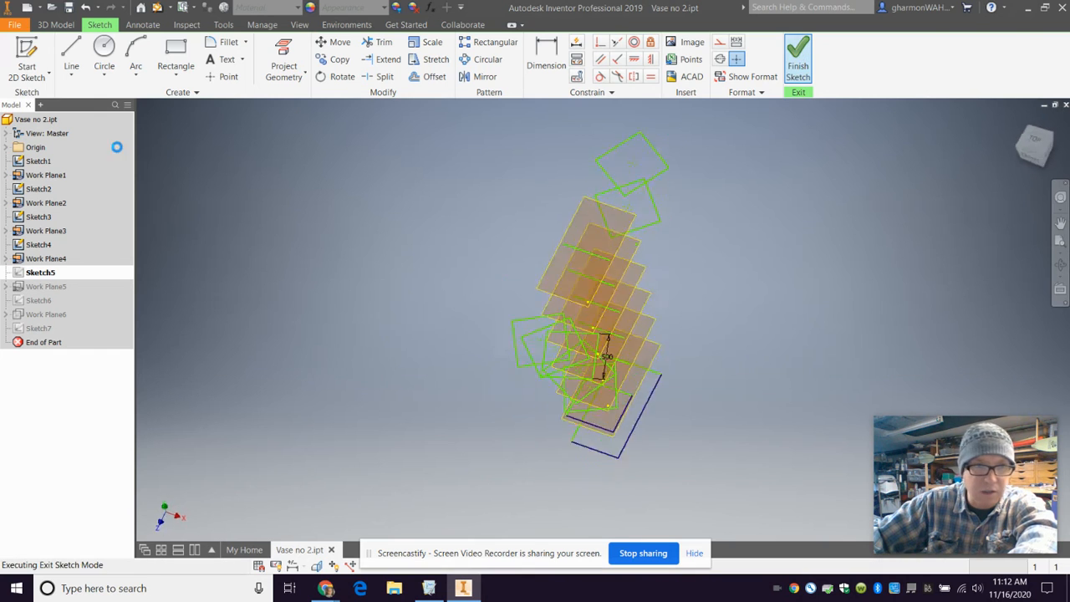
- Delete the upper diamond-shaped square with its center point from Sketch6 and finish the sketch
double_click(38, 300)
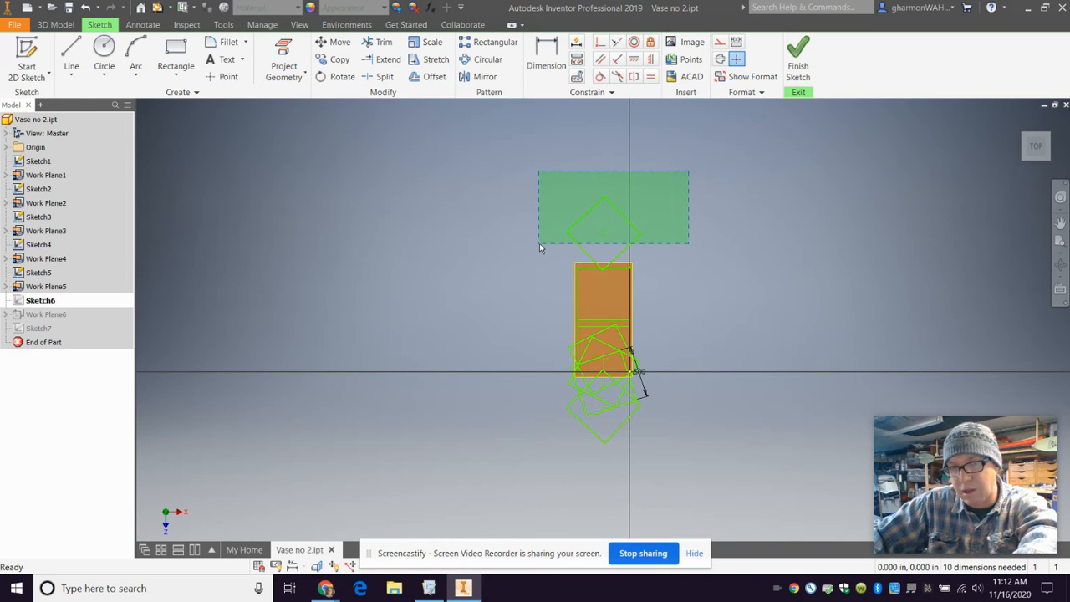
drag(539, 244, 538, 243)
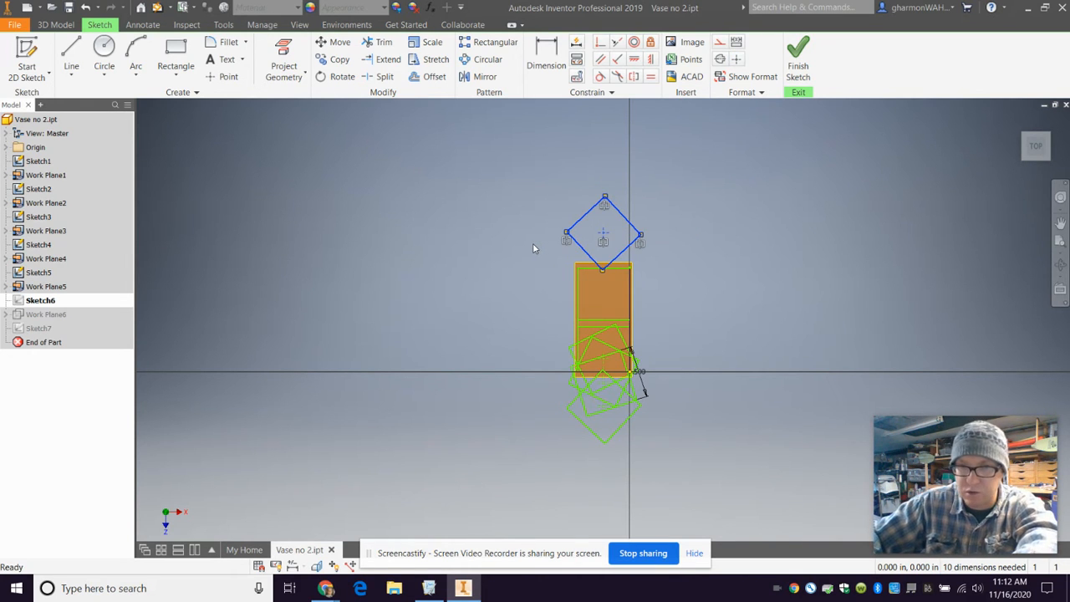
key(Delete)
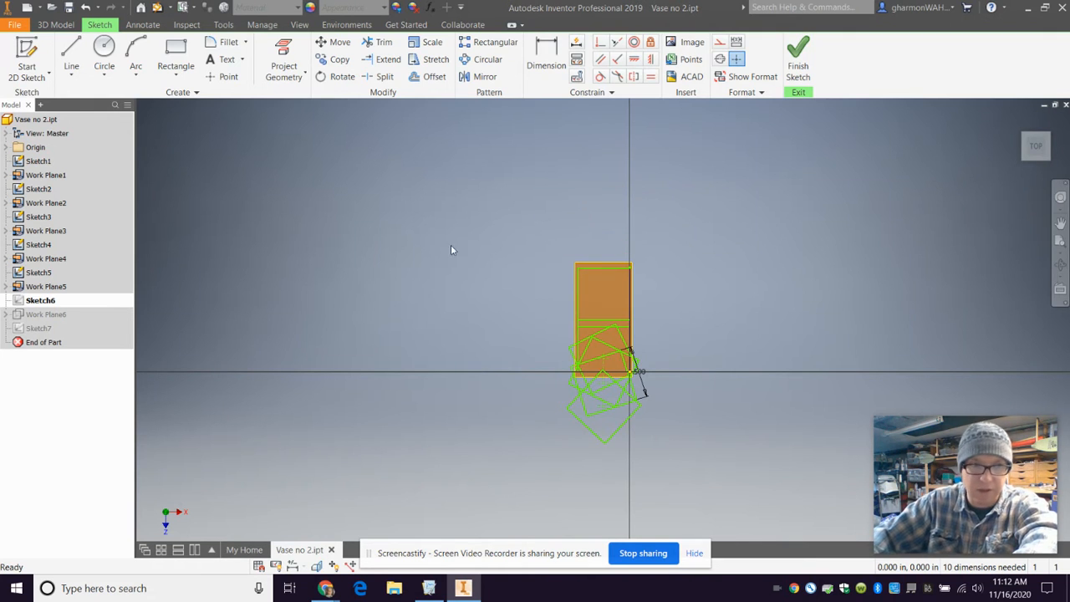
click(797, 57)
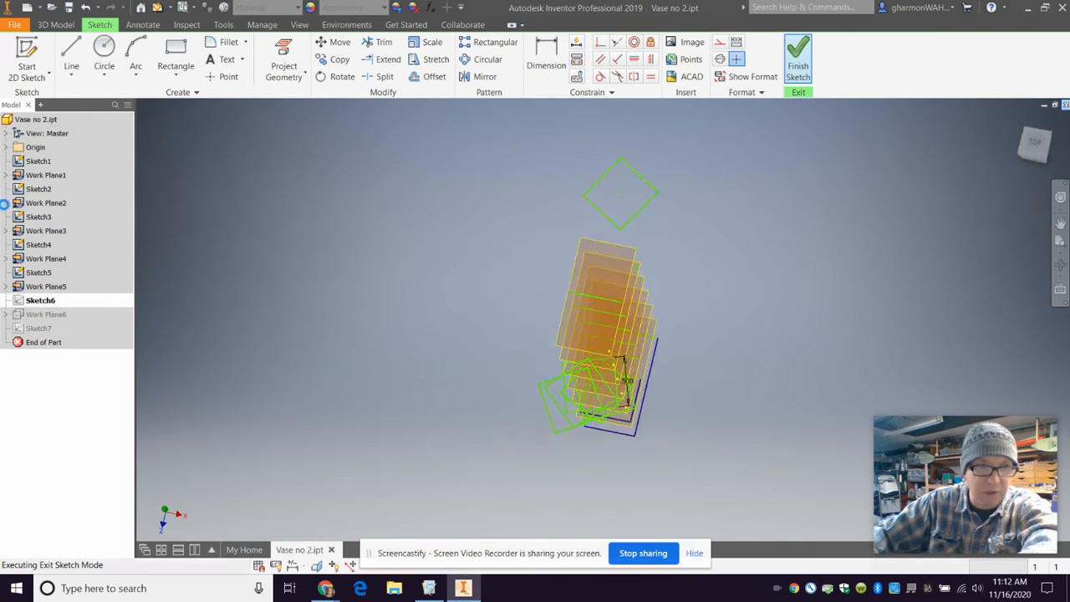
- Delete the upper rotated square from Sketch7 and finish the sketch
double_click(37, 328)
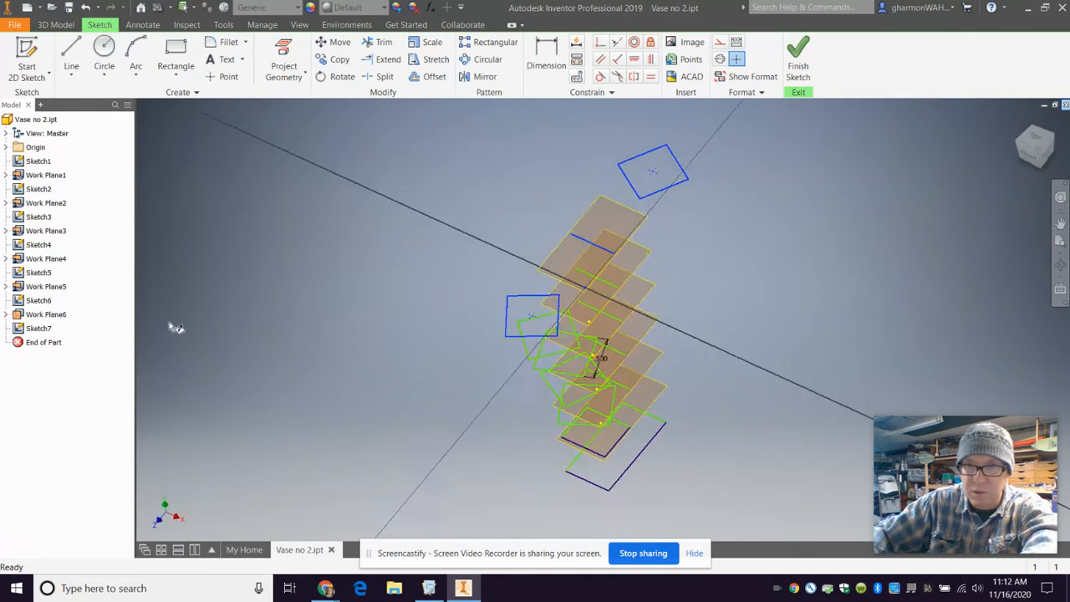
drag(704, 266, 690, 261)
key(Delete)
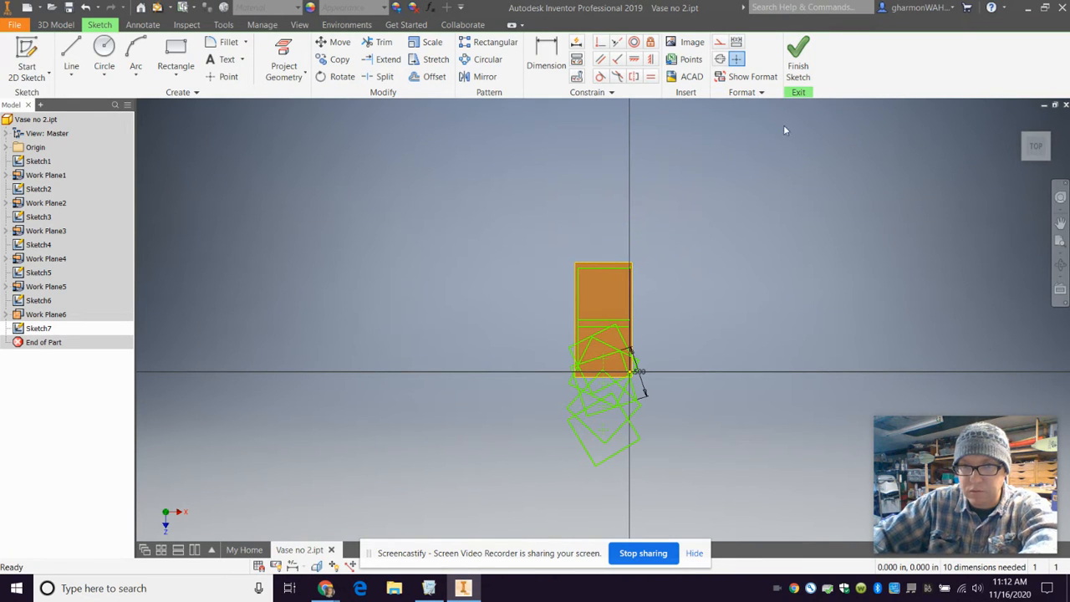
click(796, 57)
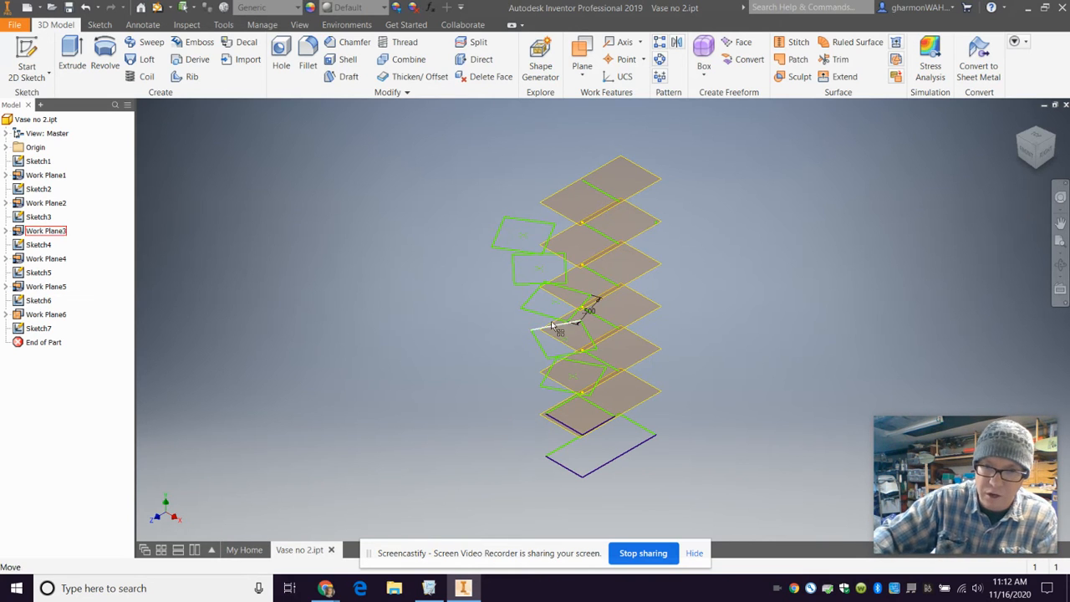
- Edit Sketch1 and dimension the long vertical side of its rectangle
double_click(33, 162)
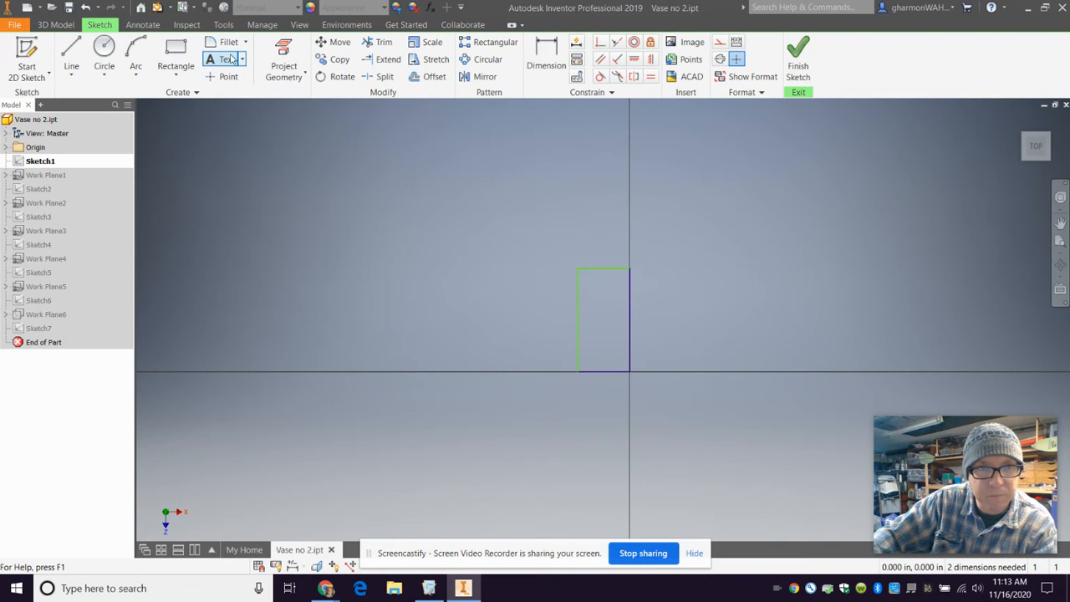
click(546, 57)
click(628, 296)
click(663, 303)
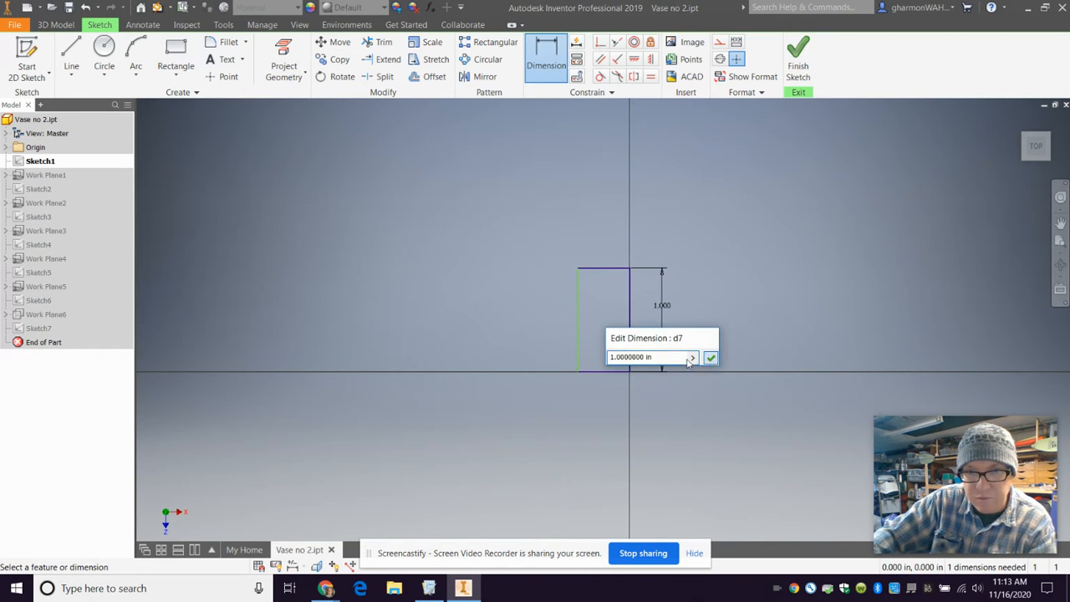
click(711, 357)
- Divide the Sketch1 rectangle into two squares with a horizontal line between its long sides' midpoints and finish the sketch
click(71, 58)
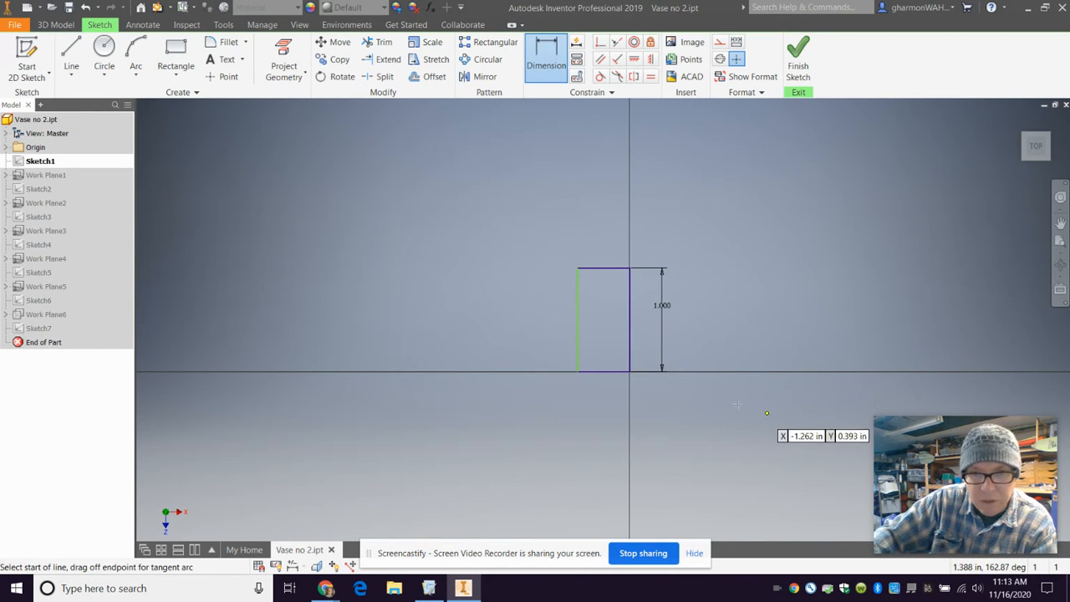
click(577, 320)
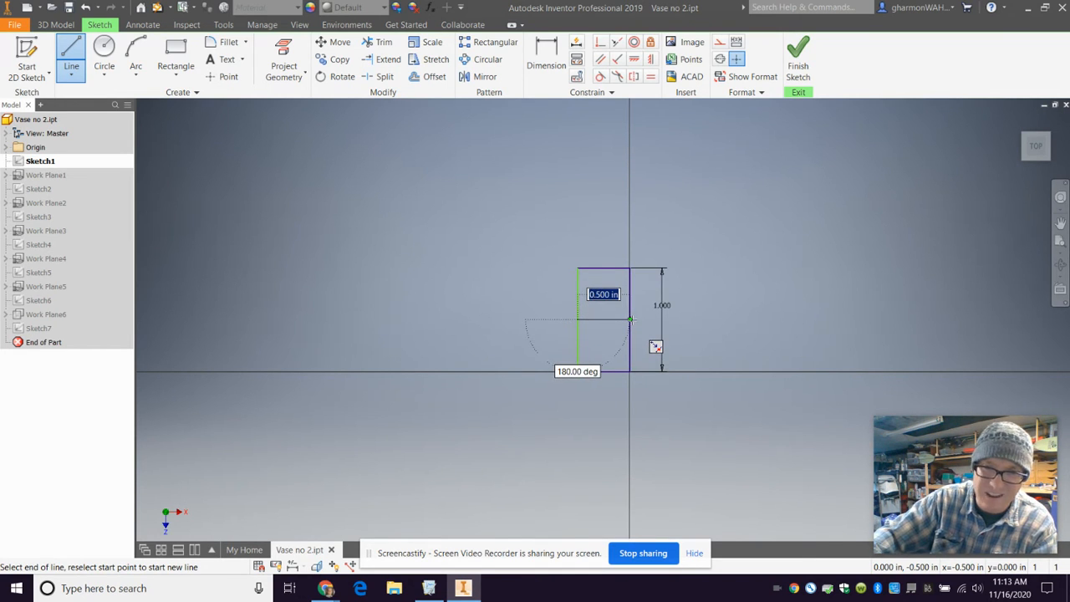
double_click(629, 320)
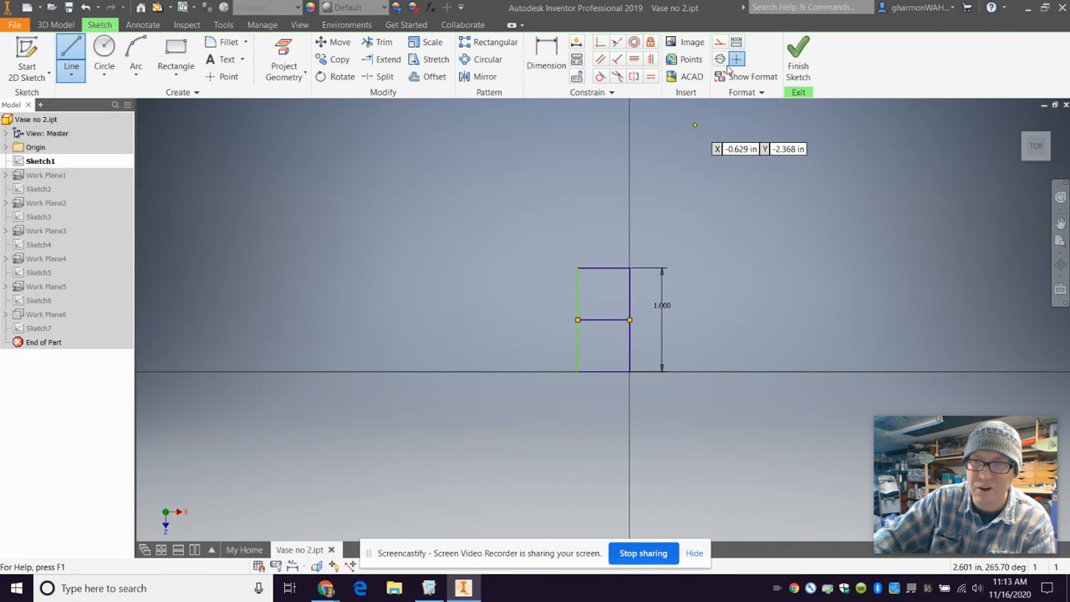
click(788, 63)
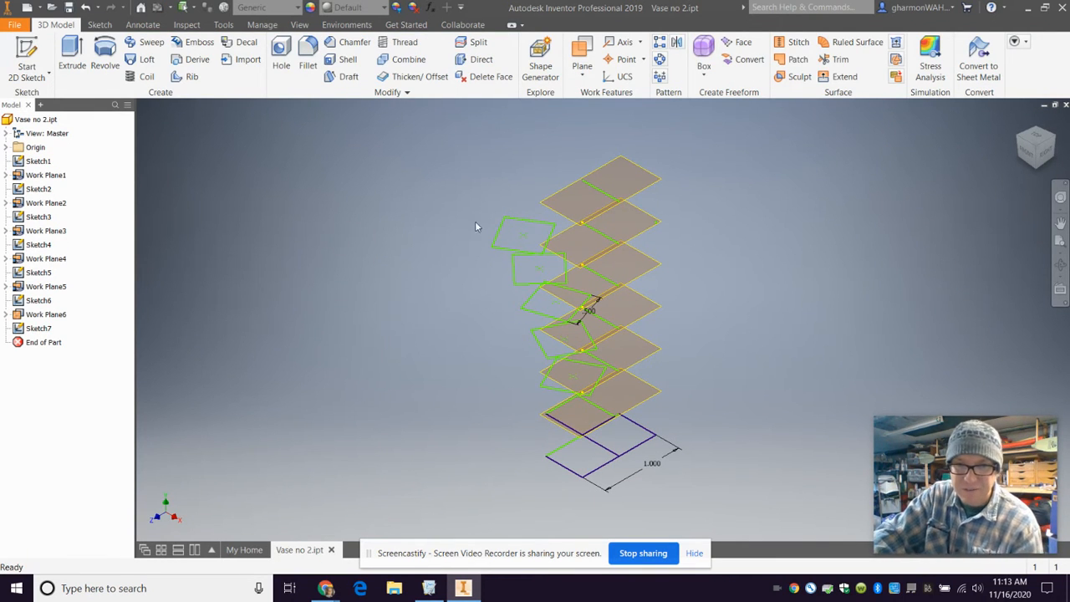
- Loft a solid from the half of Sketch1 directly beneath Sketch2 up through the profiles of Sketch2 to Sketch7 in order
click(138, 60)
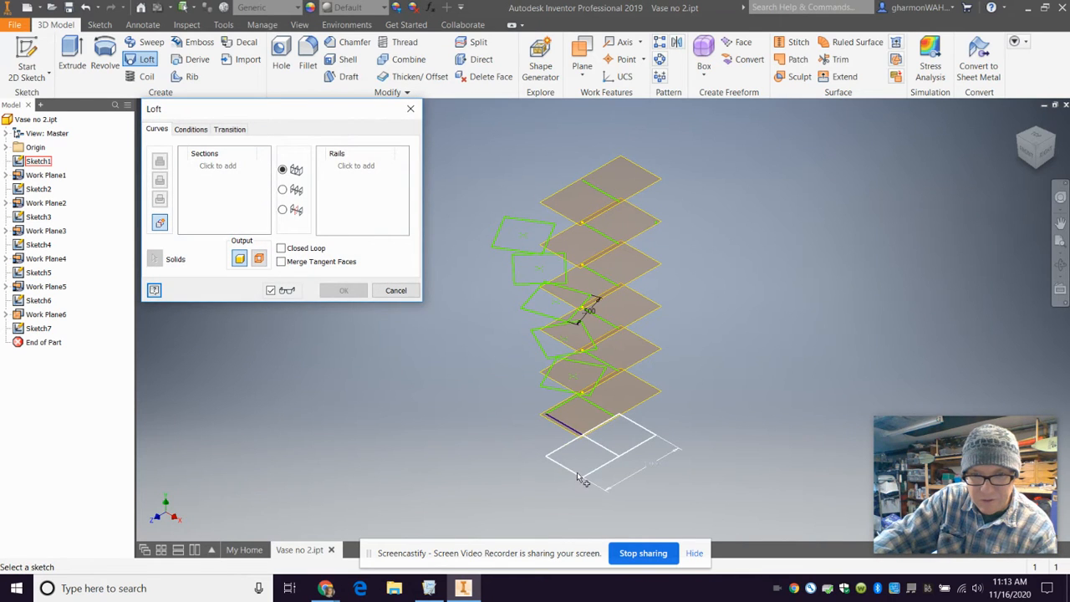
click(577, 474)
click(577, 472)
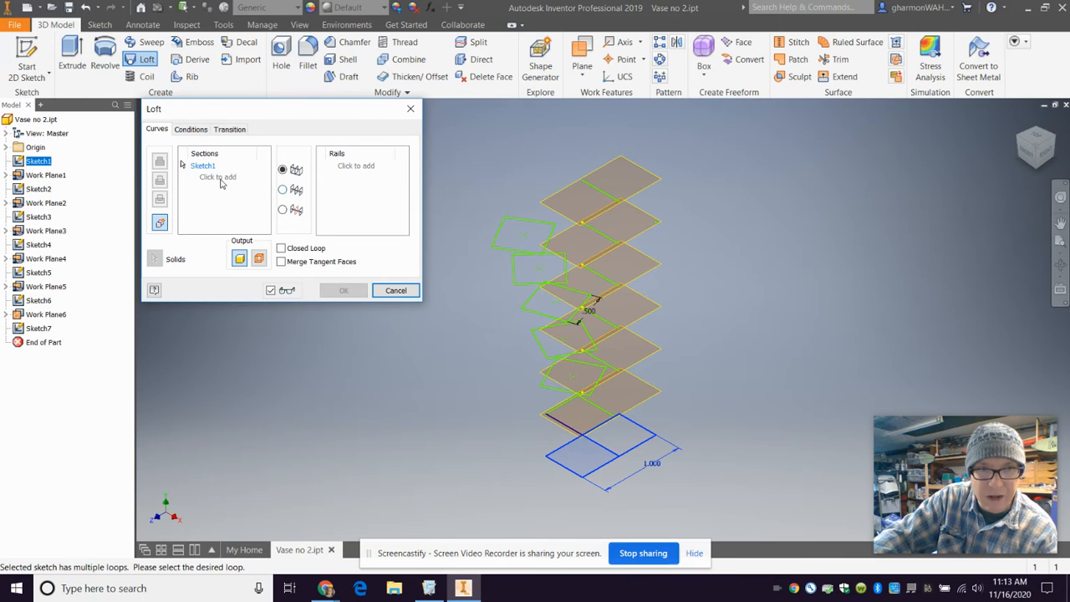
click(573, 390)
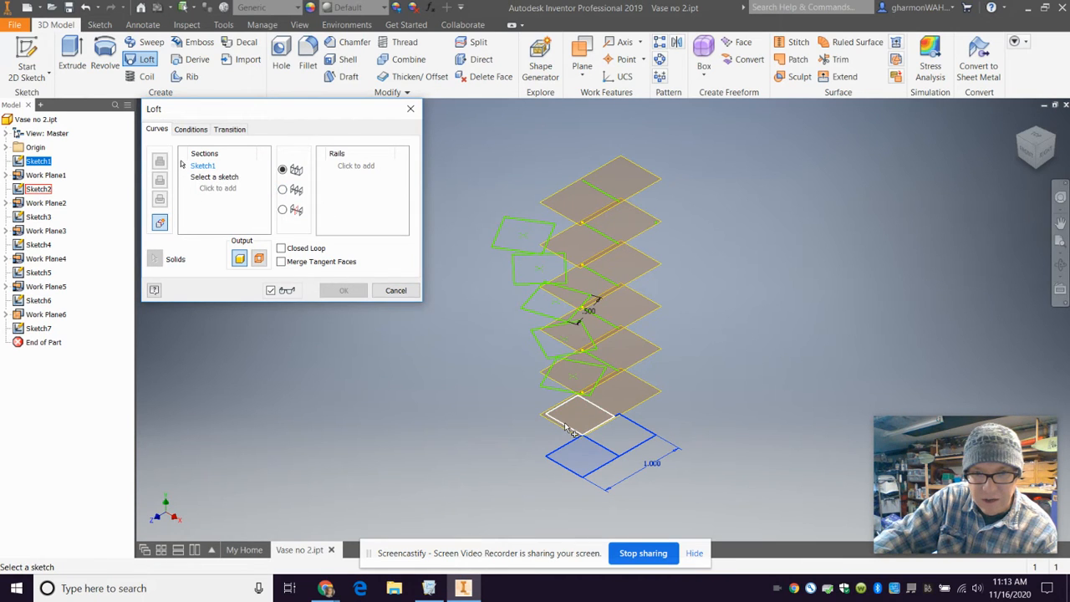
click(565, 369)
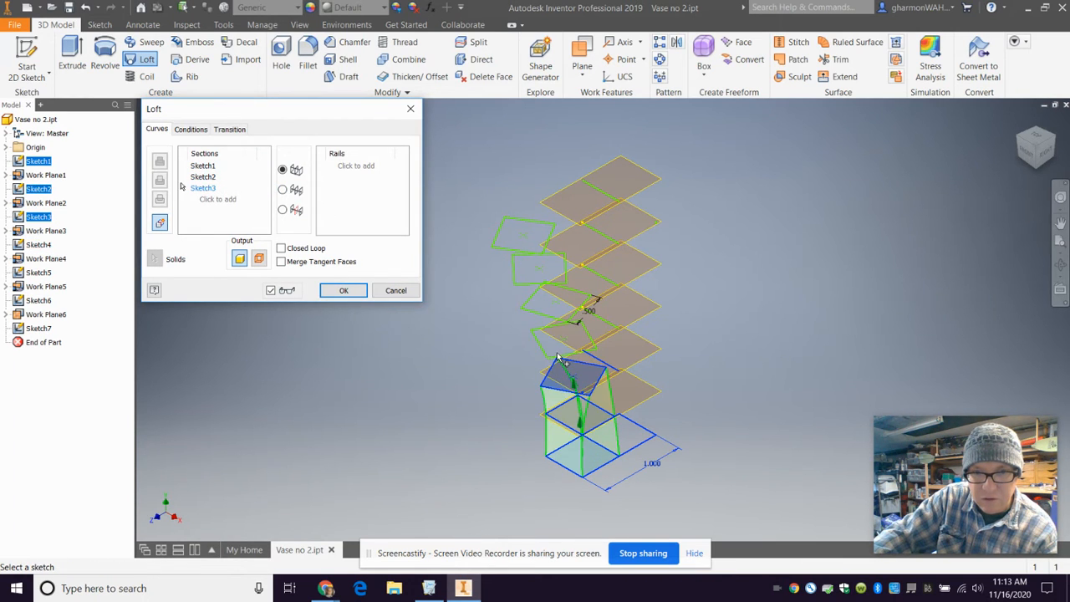
click(553, 336)
click(539, 304)
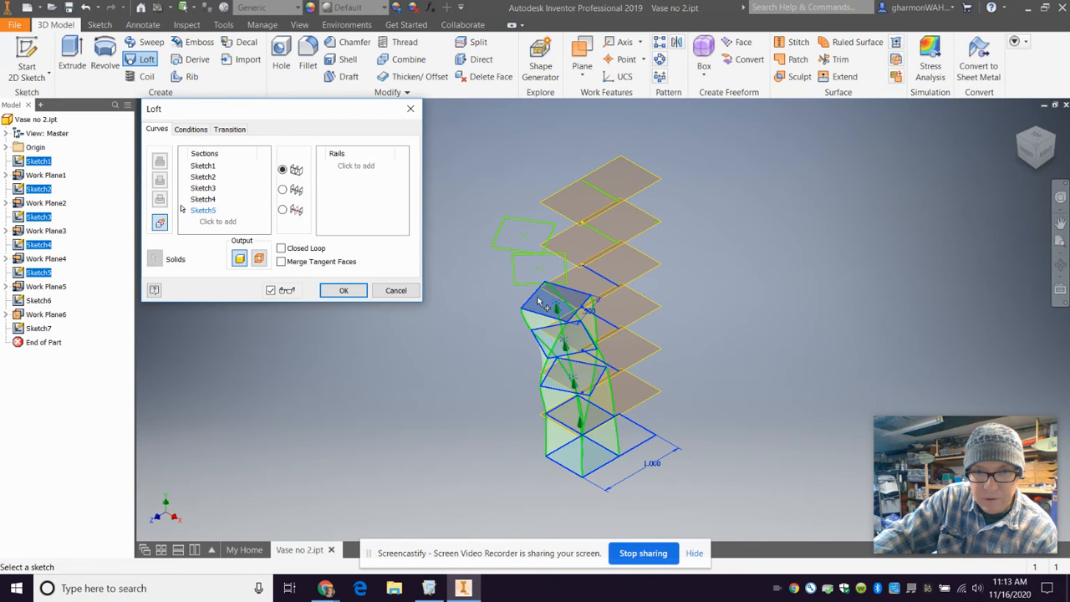
click(536, 284)
click(520, 255)
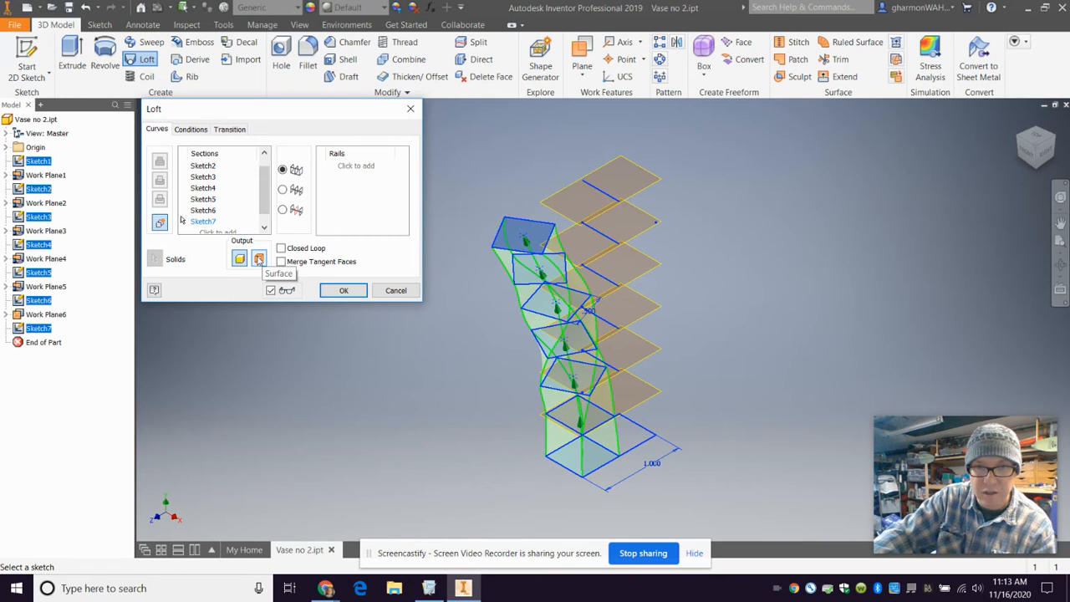
click(340, 290)
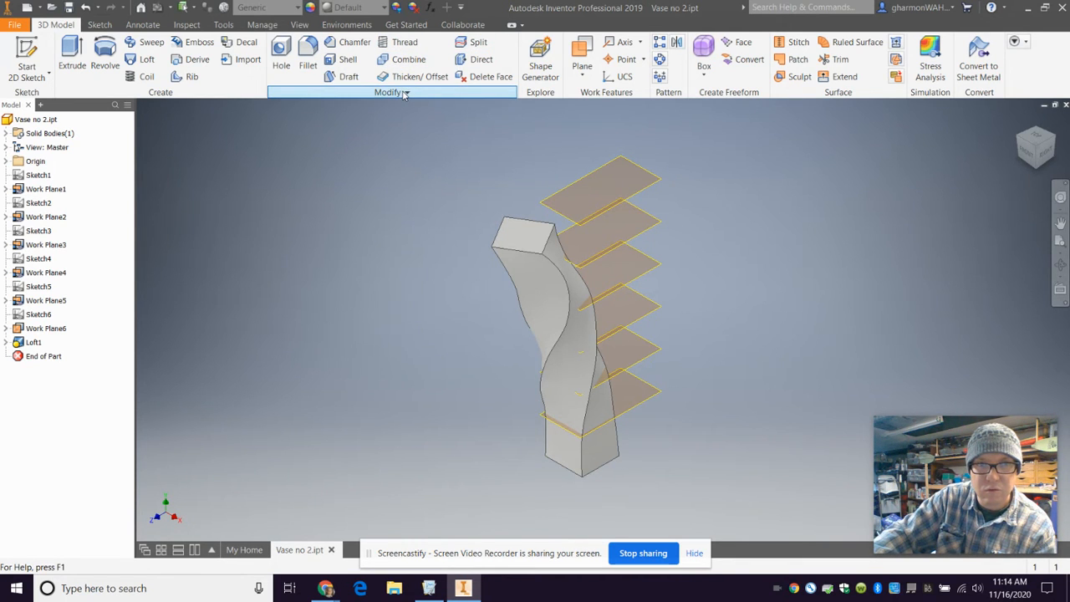
click(676, 42)
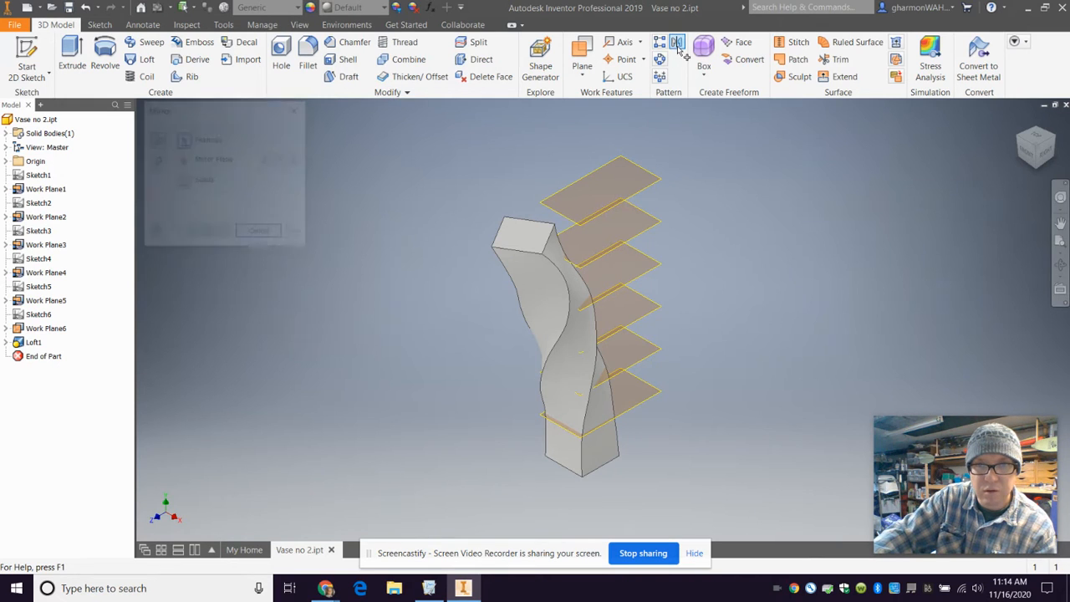
click(565, 354)
click(183, 163)
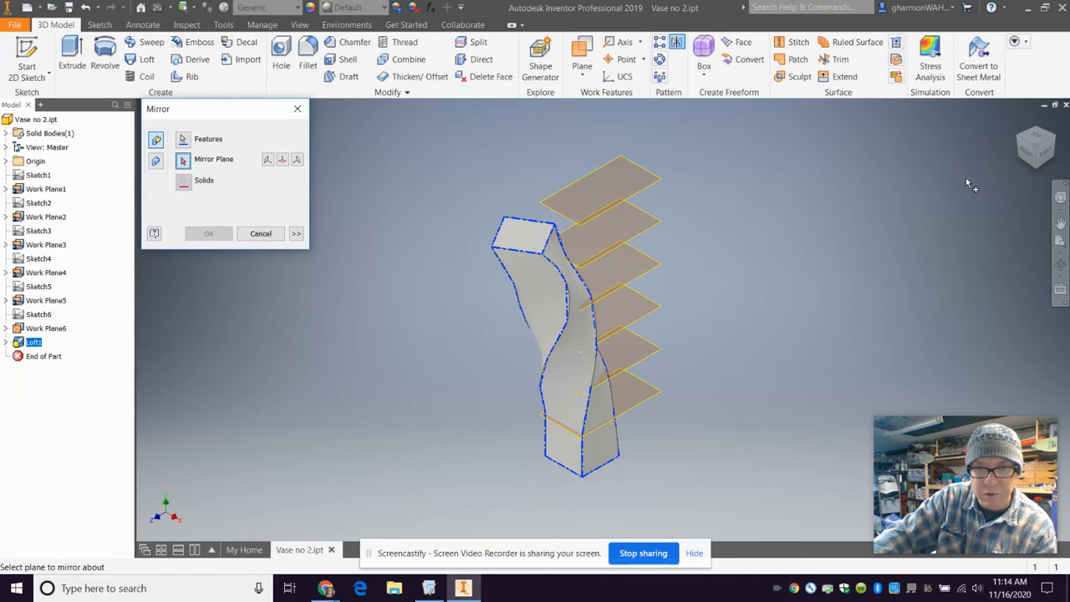
click(1053, 137)
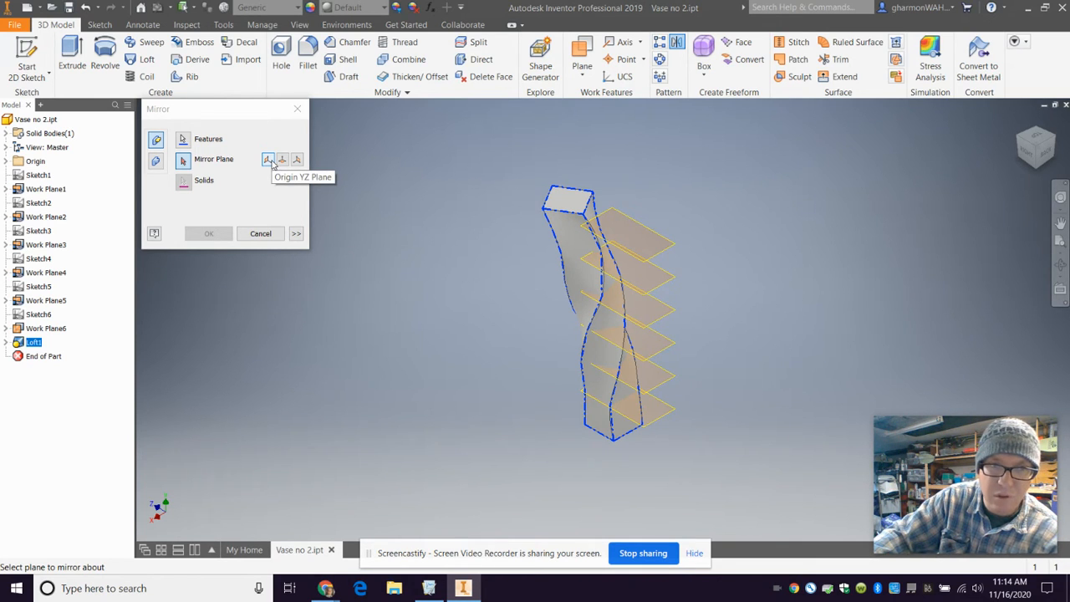
click(260, 233)
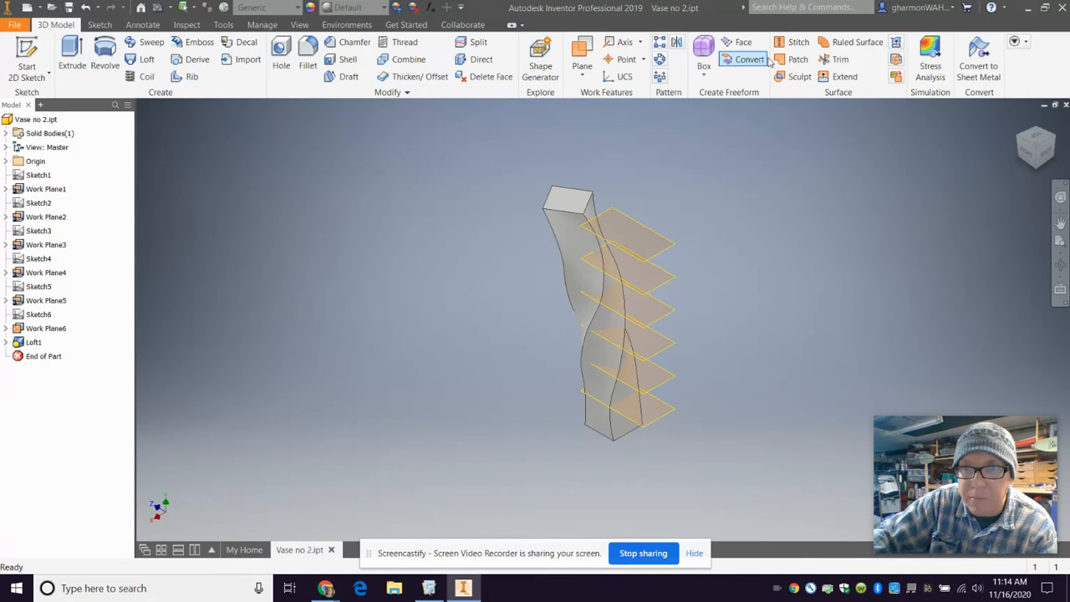
click(584, 77)
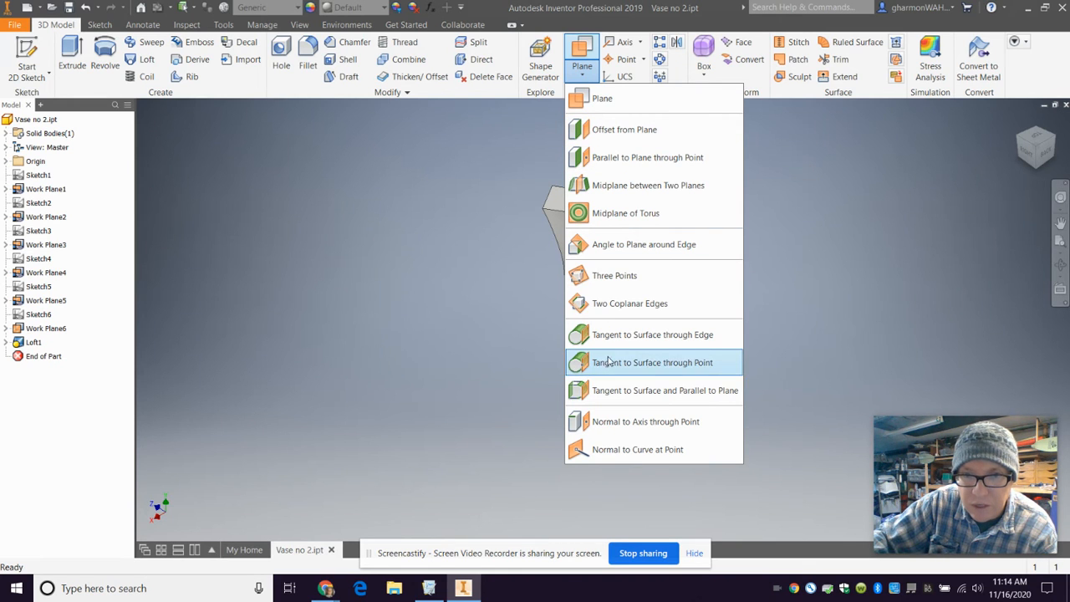
click(625, 338)
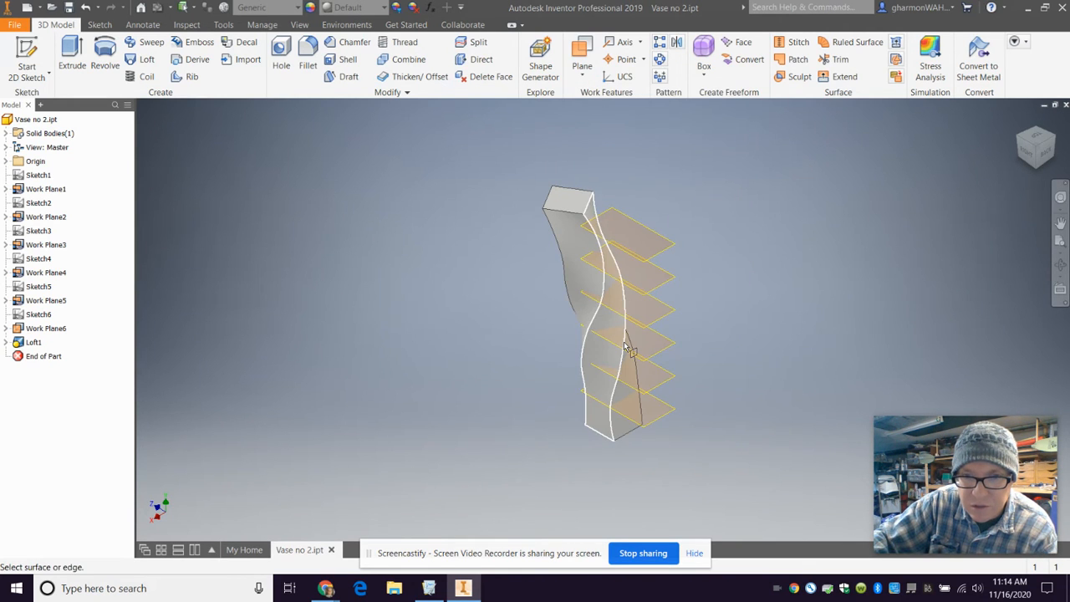
click(638, 431)
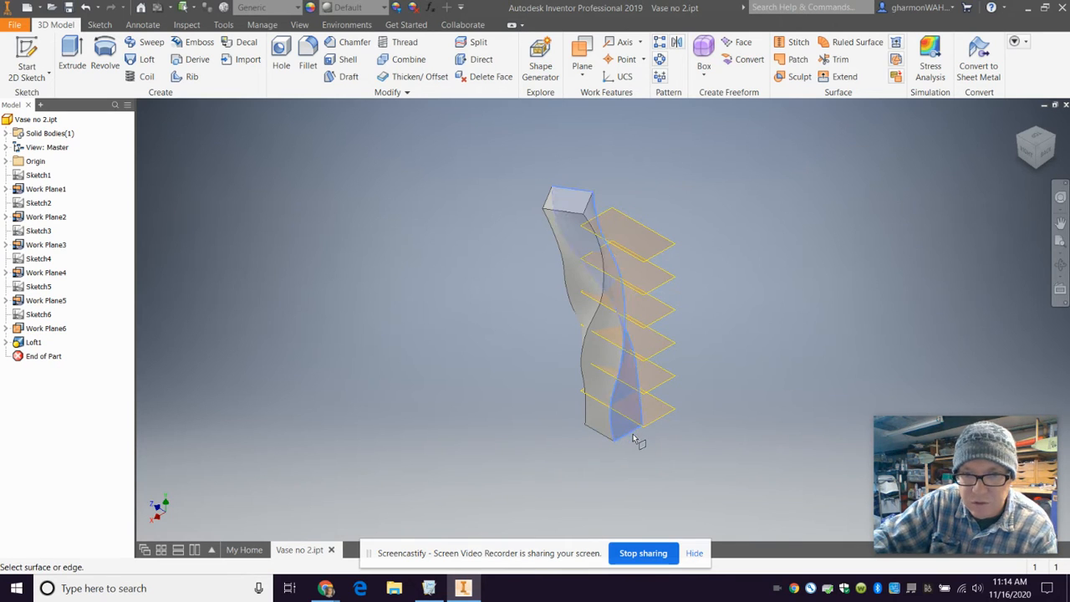
- Create a work plane parallel to the origin XY Plane through the bottom corner of the loft's base
click(580, 69)
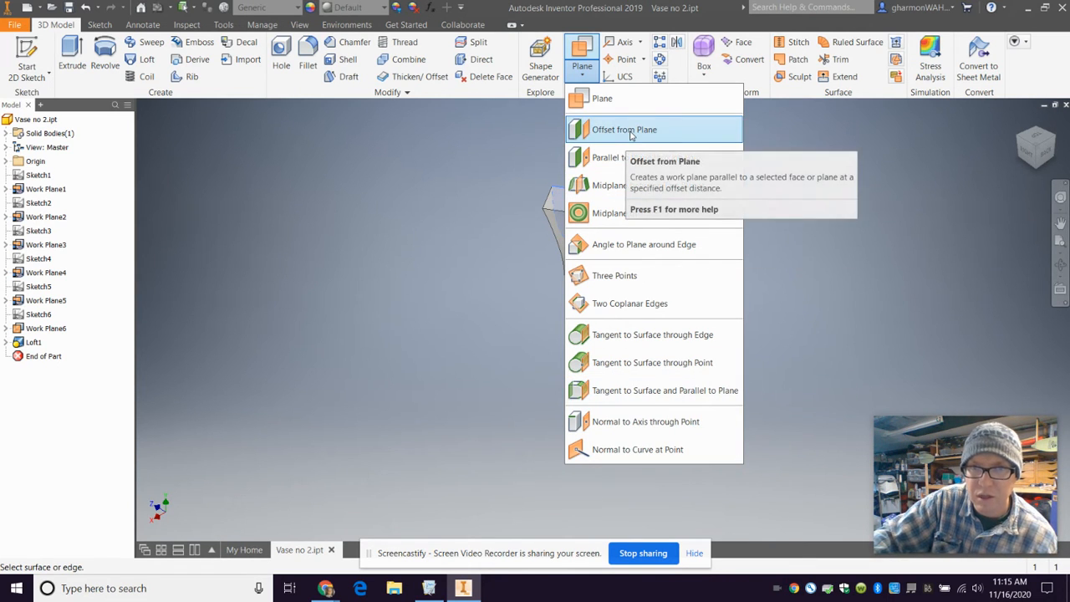
click(595, 160)
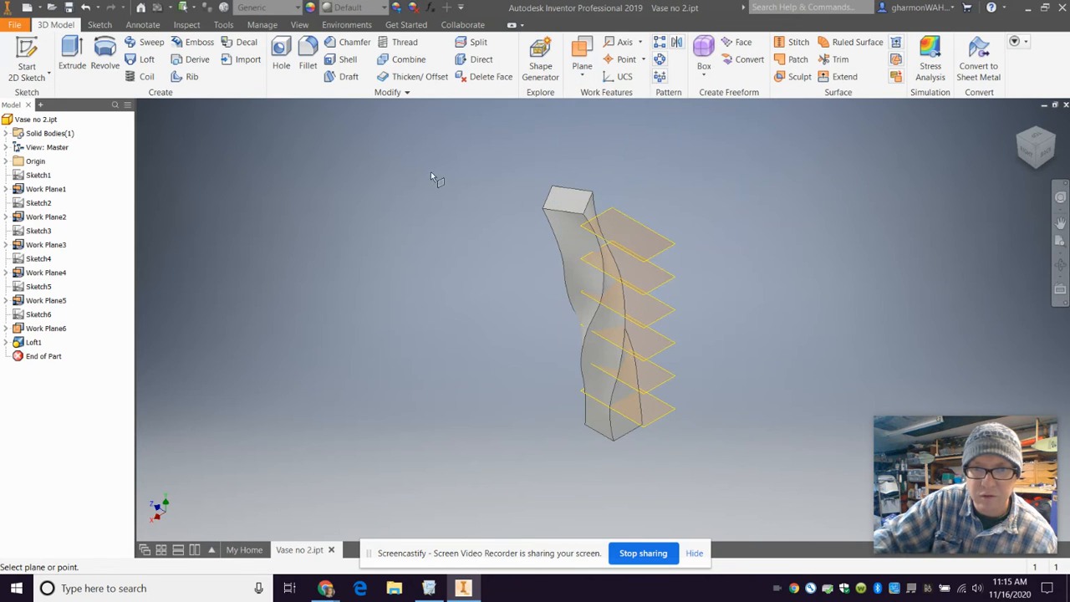
click(6, 161)
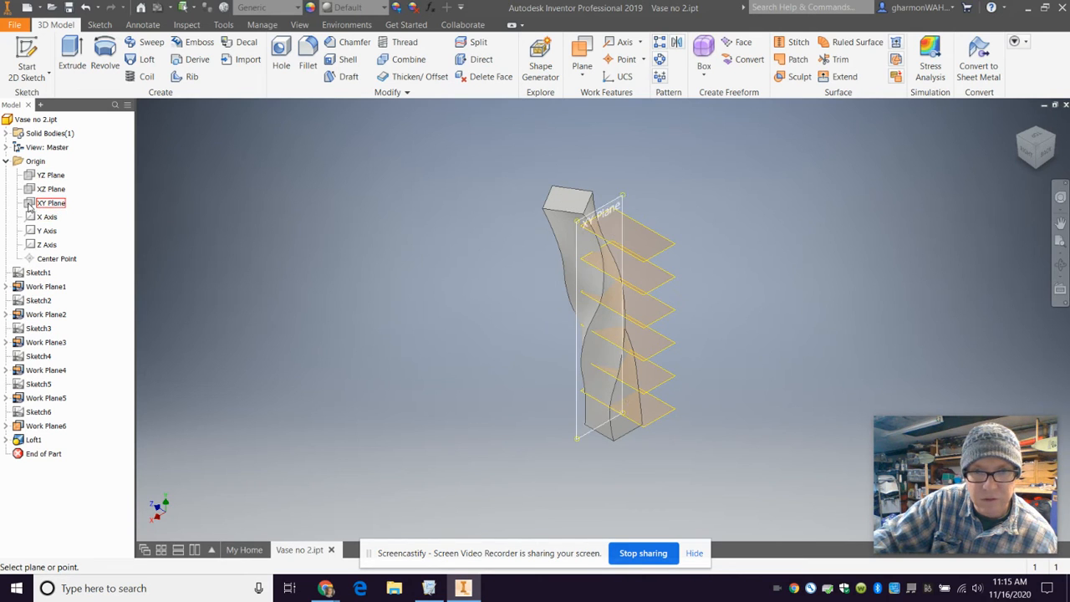
click(30, 206)
click(615, 443)
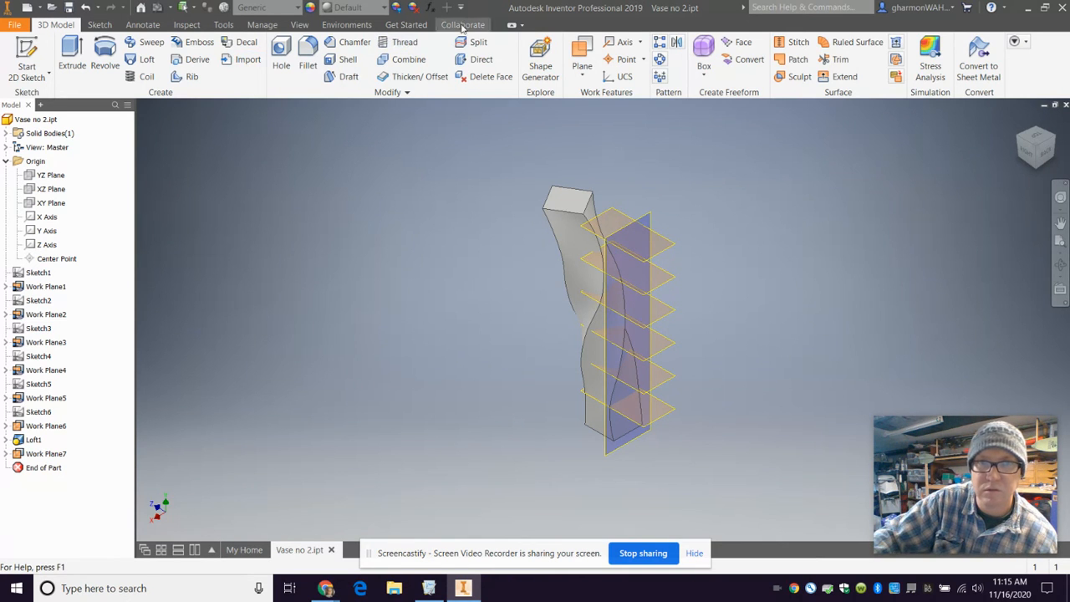
- Mirror the loft feature about Work Plane7
click(676, 42)
click(567, 205)
click(183, 159)
click(646, 223)
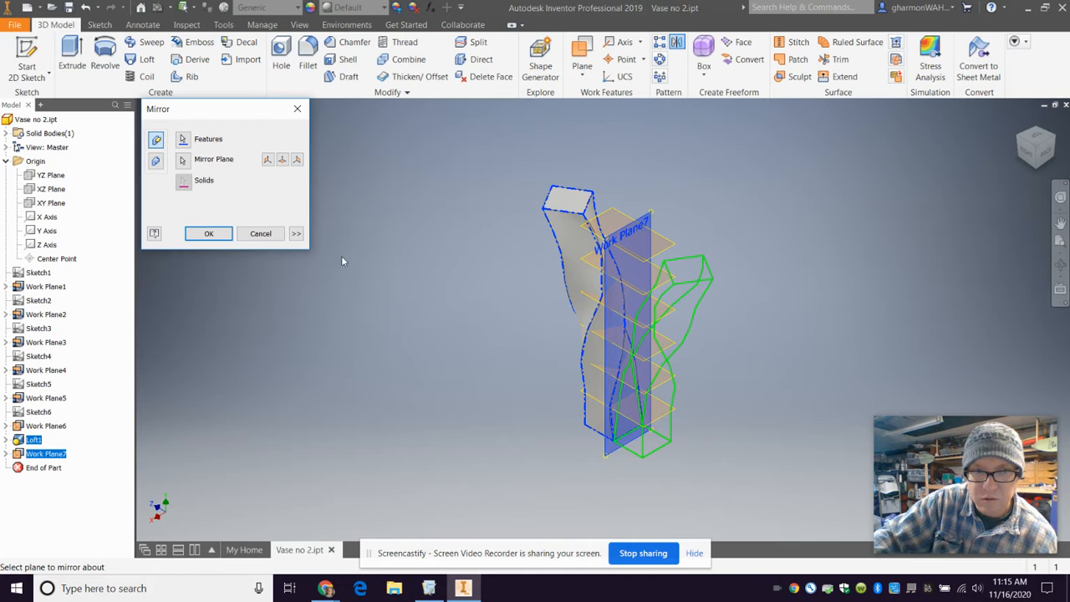
click(219, 232)
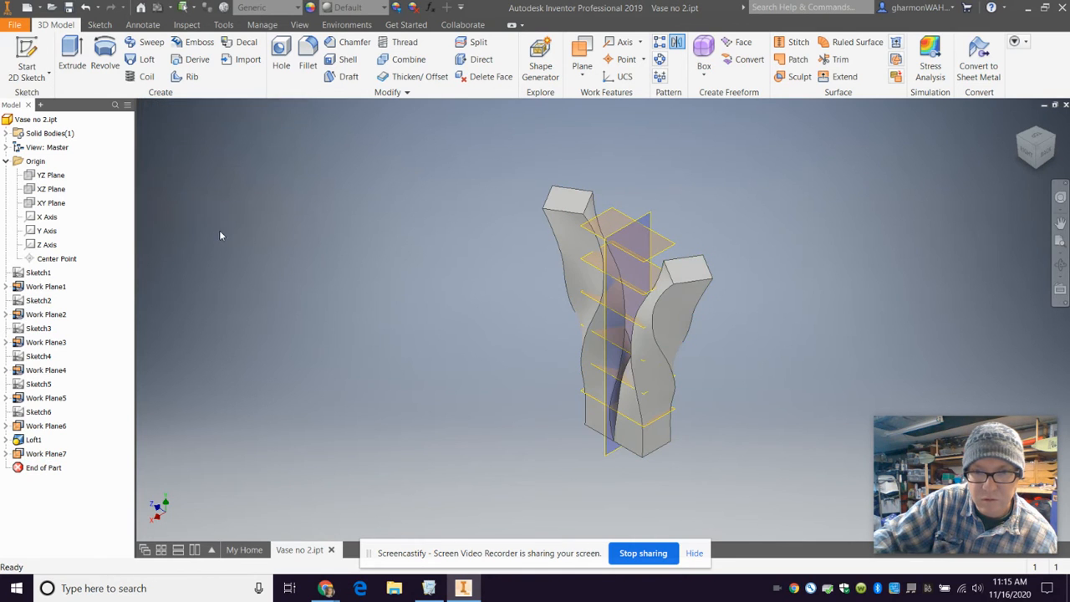
- Undo the mirror of the twisted loft
click(1025, 146)
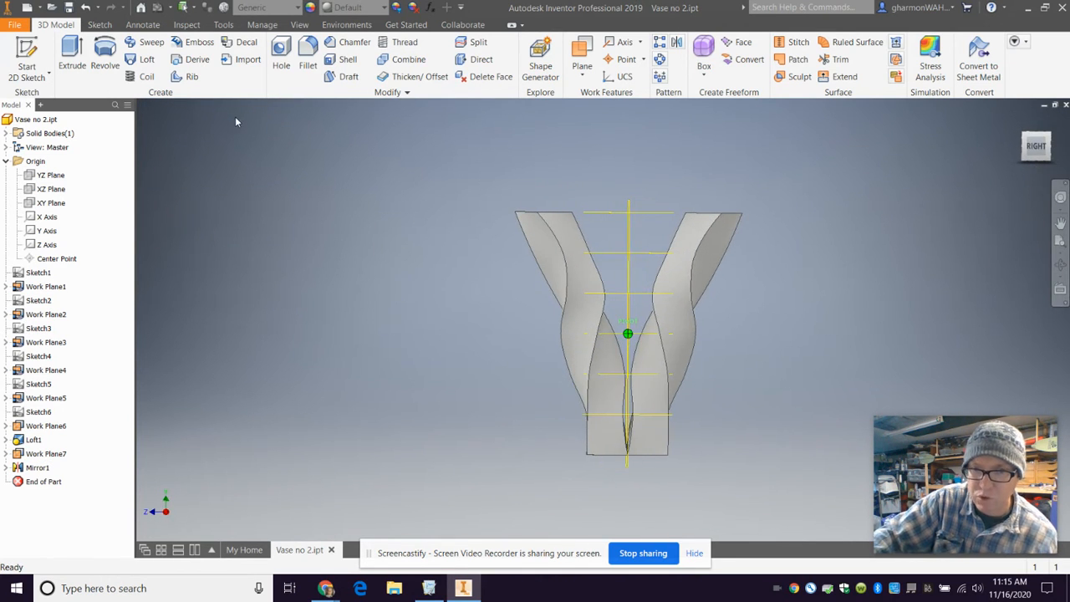
shift+middle_drag(235, 117, 174, 157)
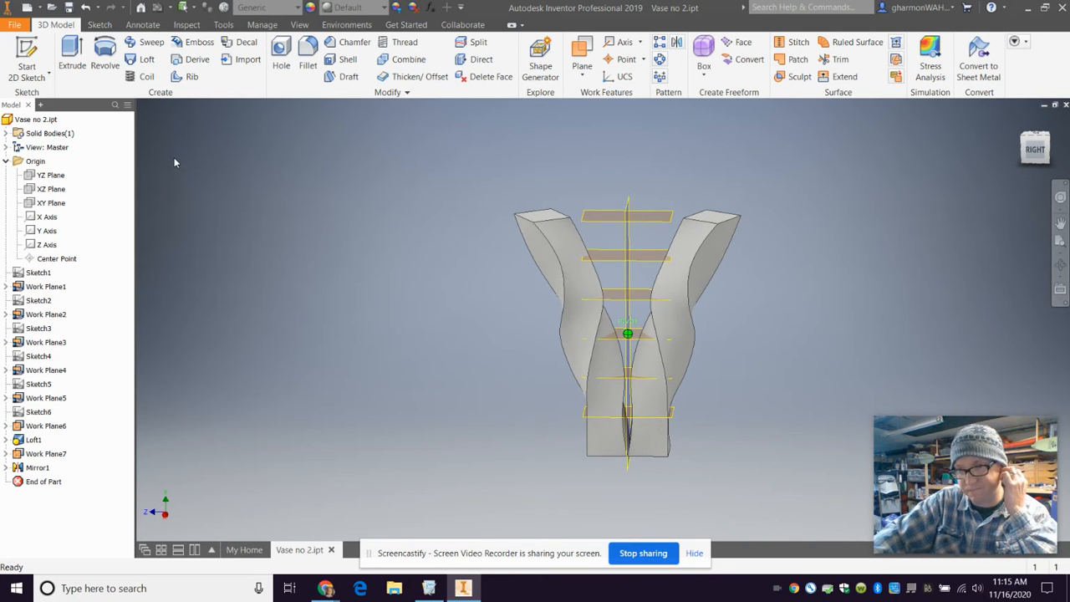
shift+middle_drag(174, 161, 226, 524)
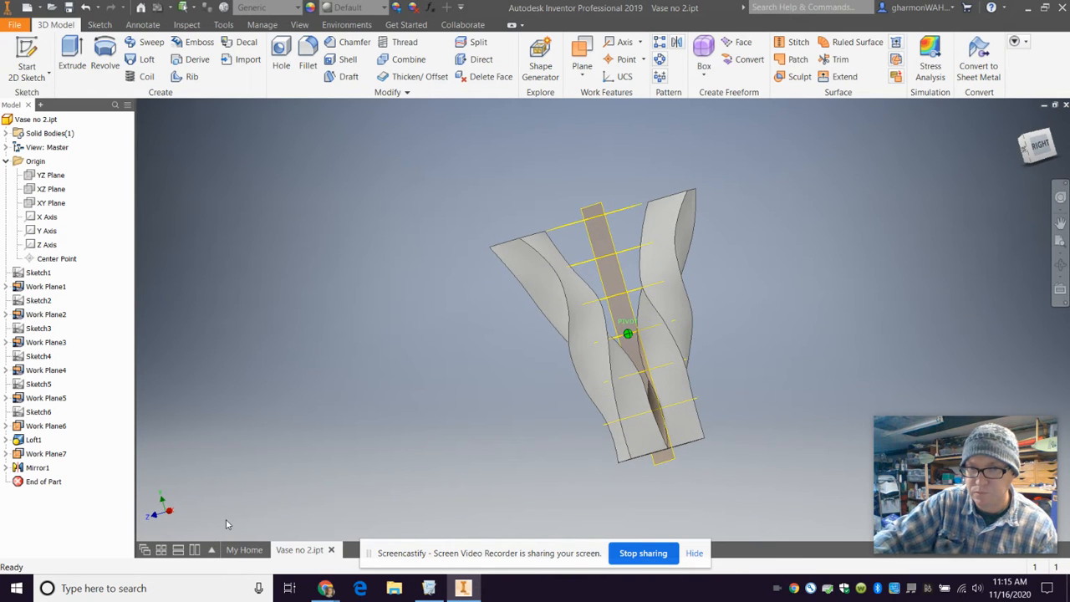
shift+middle_drag(225, 524, 308, 308)
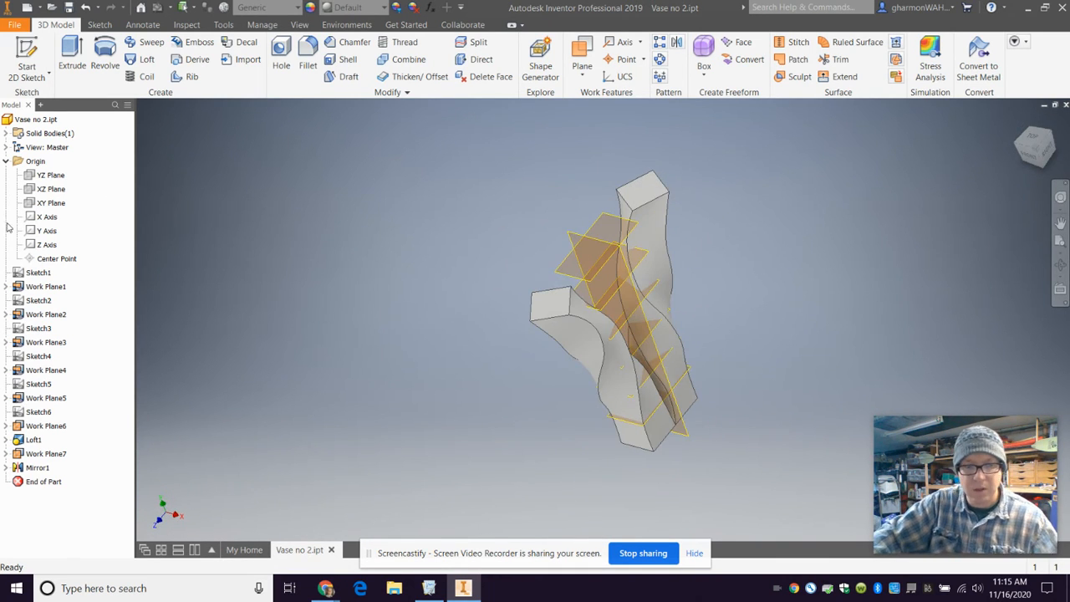
key(ctrl+z)
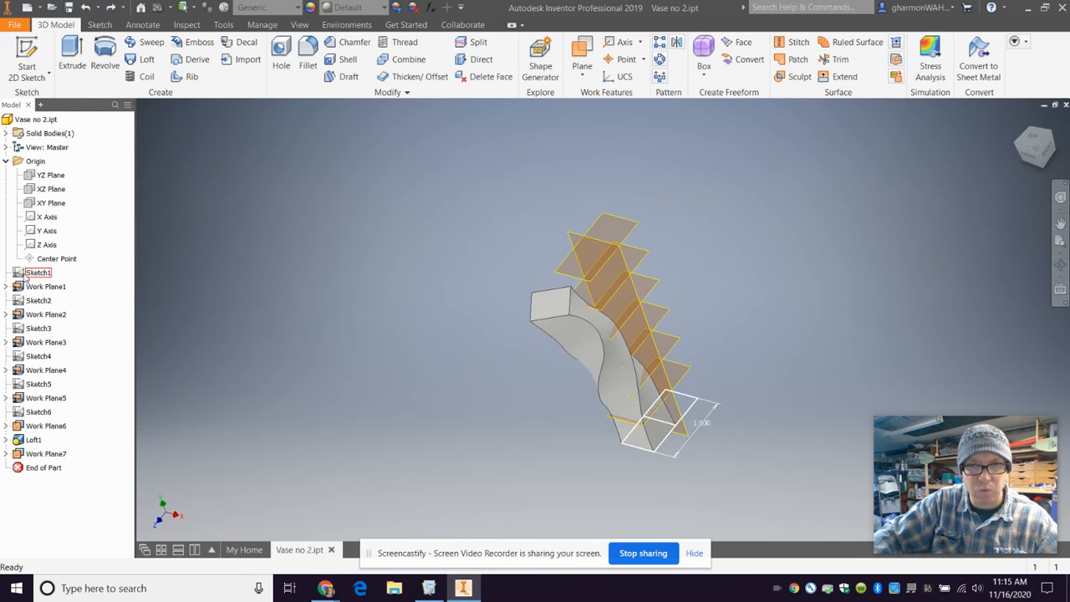
- Delete the horizontal line dividing the rectangle in Sketch1, finish the sketch and accept the update despite the errors
double_click(34, 273)
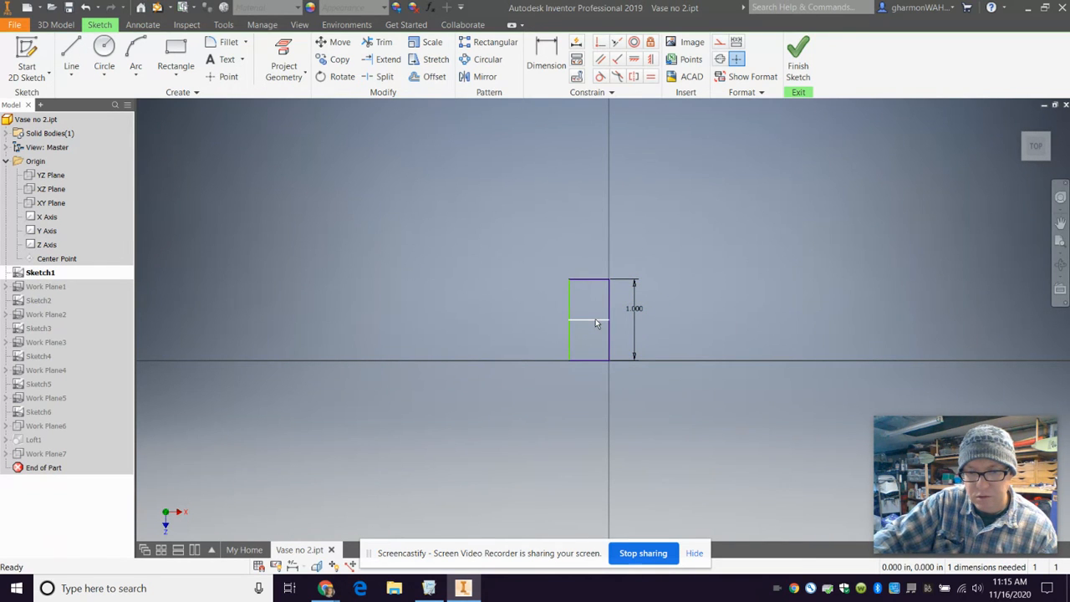
click(596, 321)
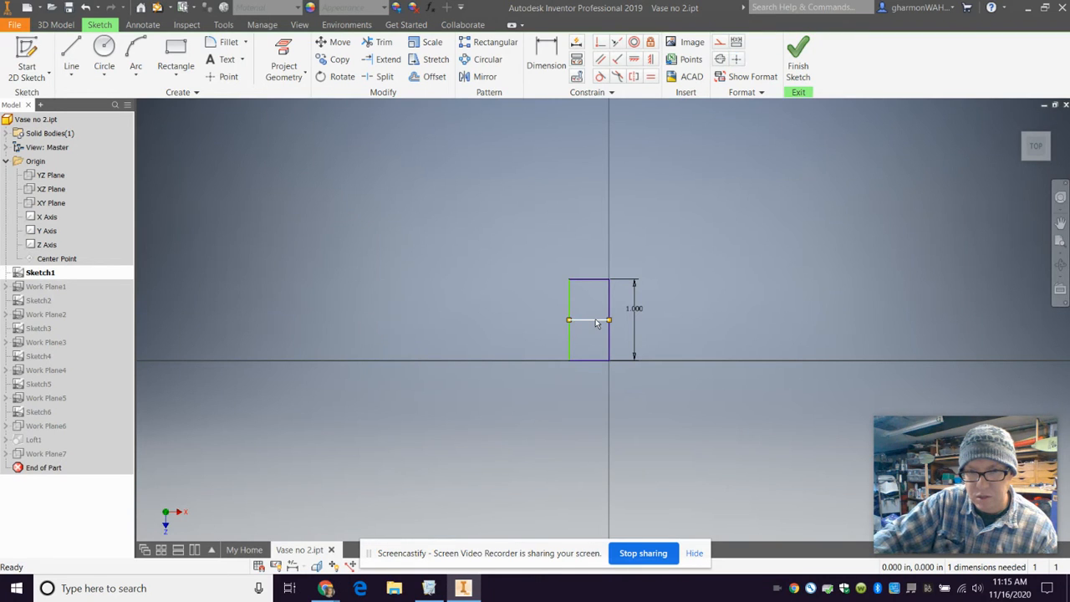
key(Delete)
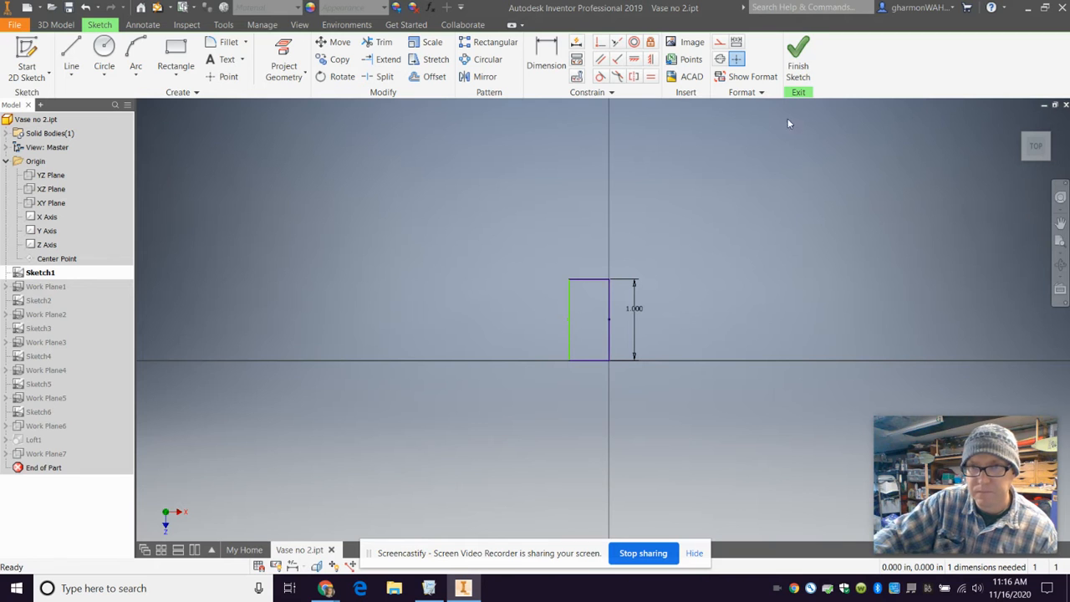
click(797, 60)
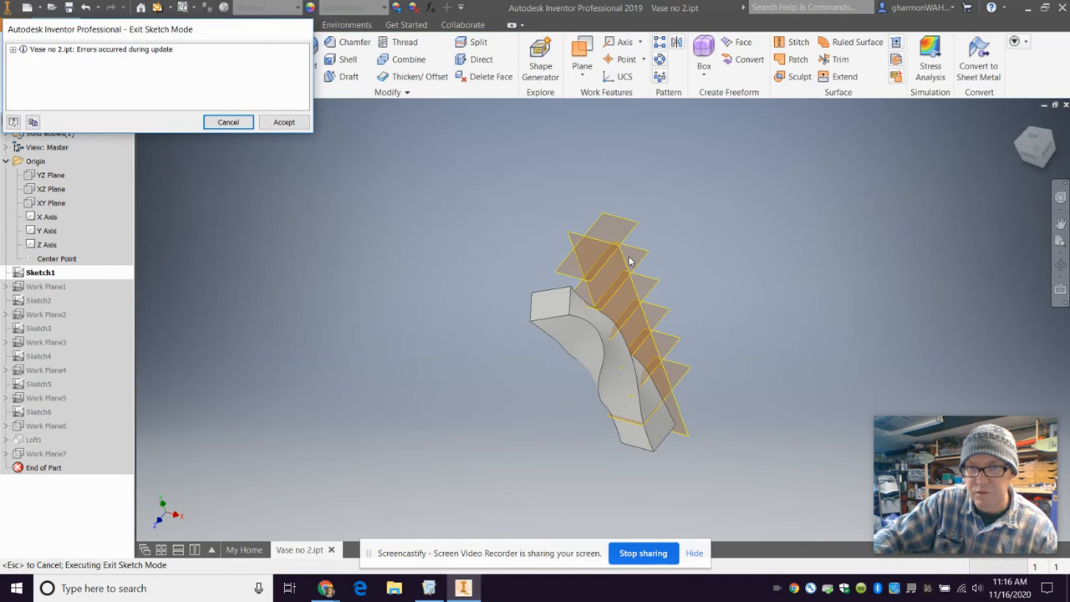
click(224, 122)
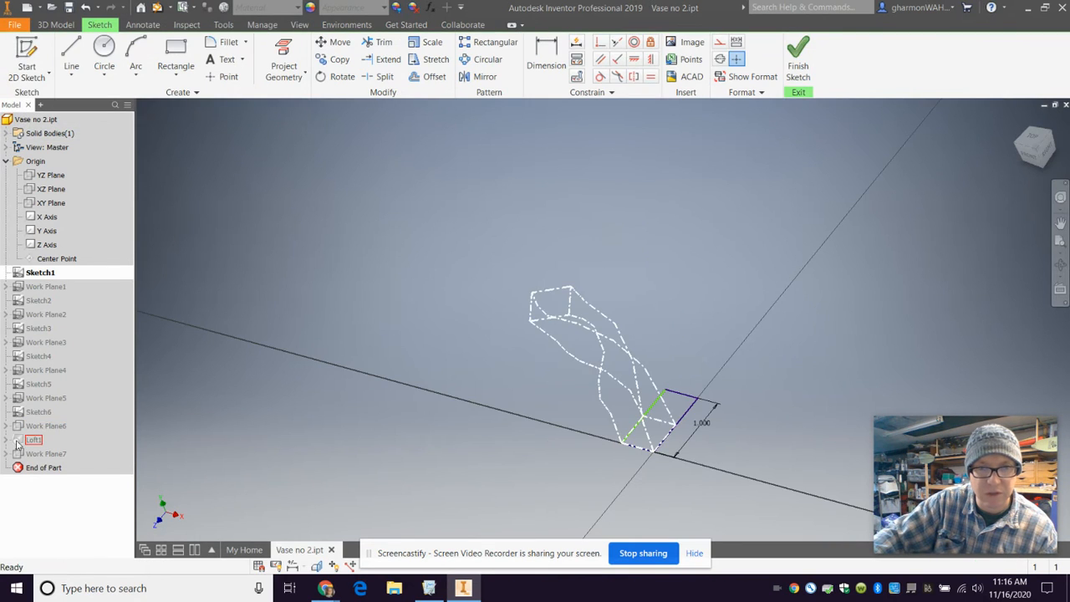
right_click(25, 439)
click(230, 345)
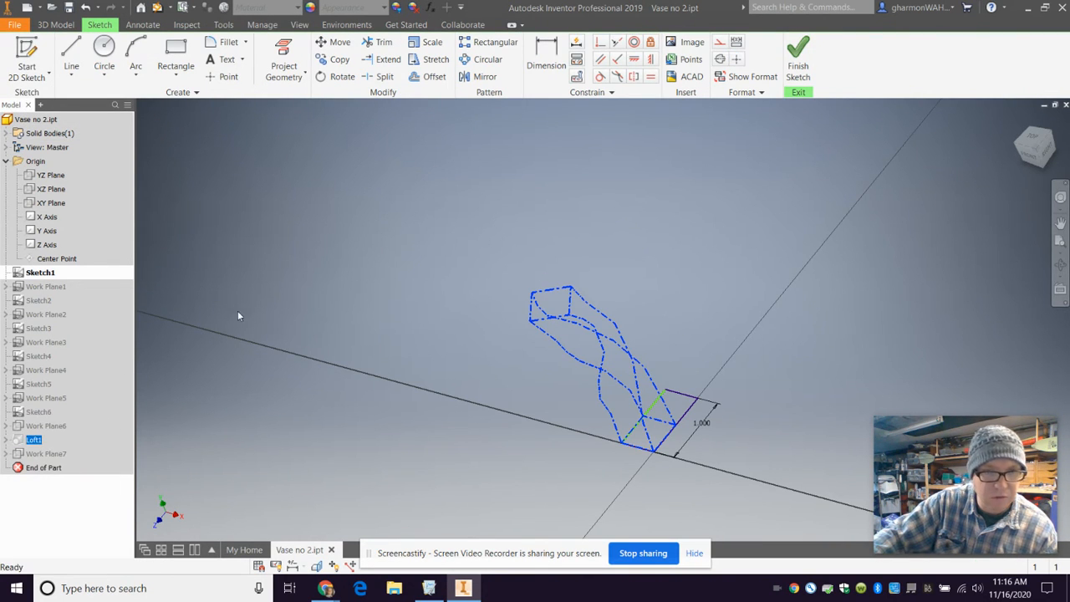
click(797, 58)
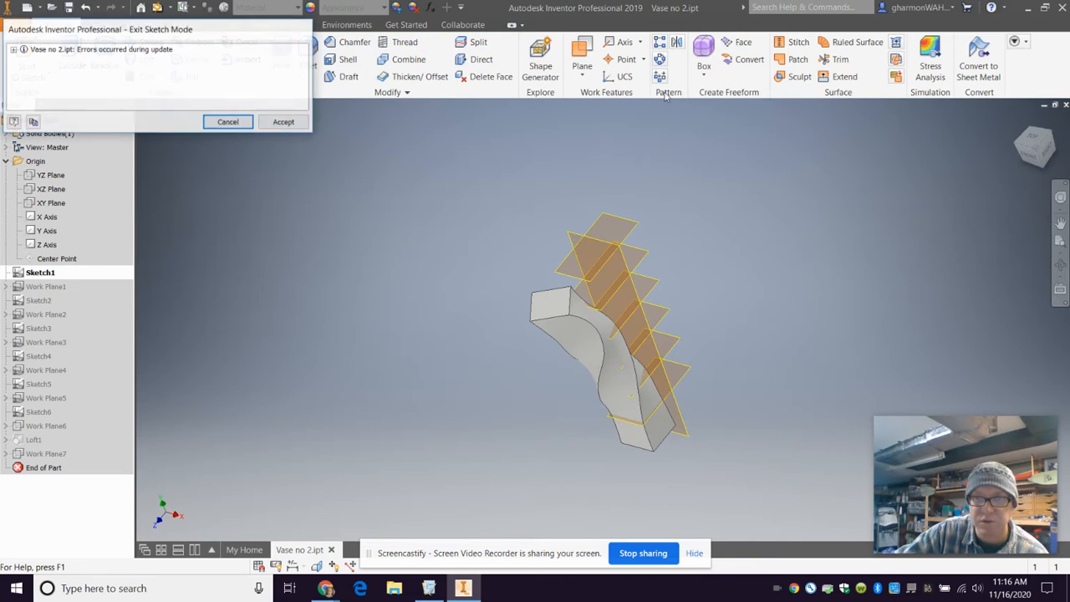
click(285, 122)
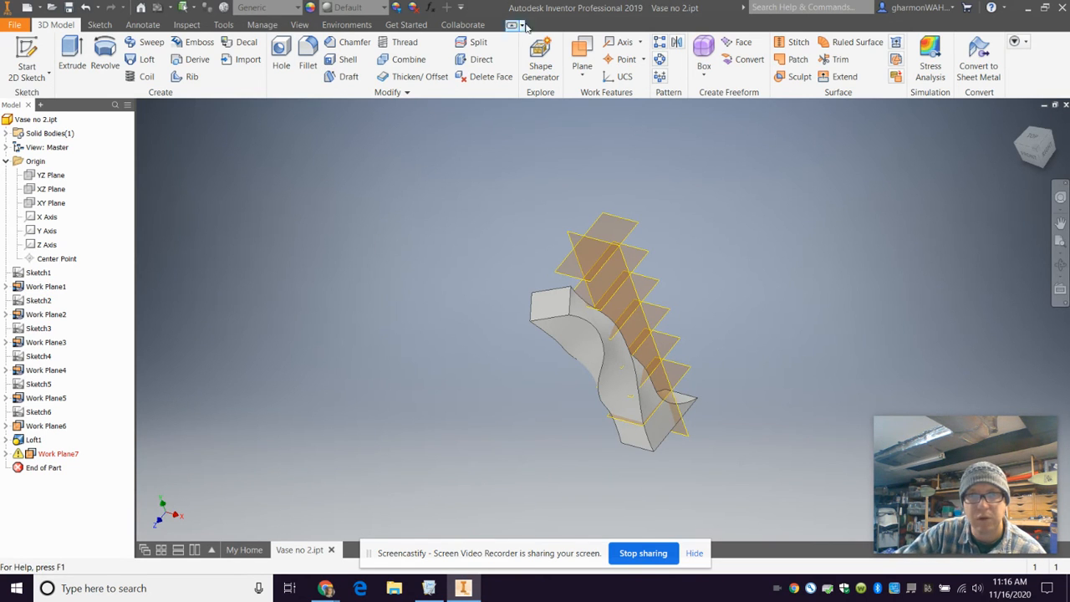
click(677, 42)
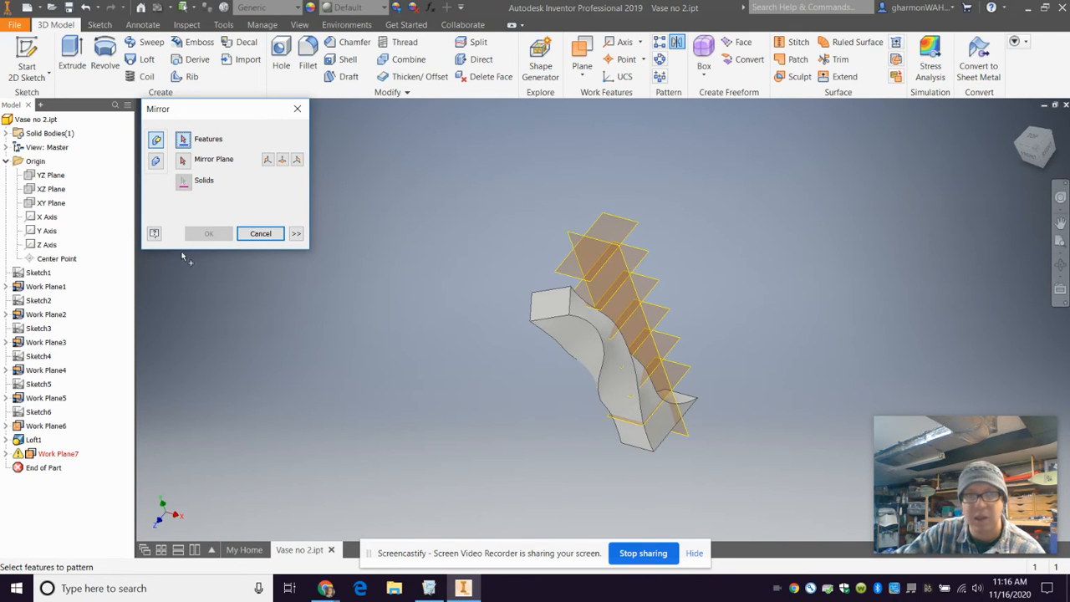
click(182, 159)
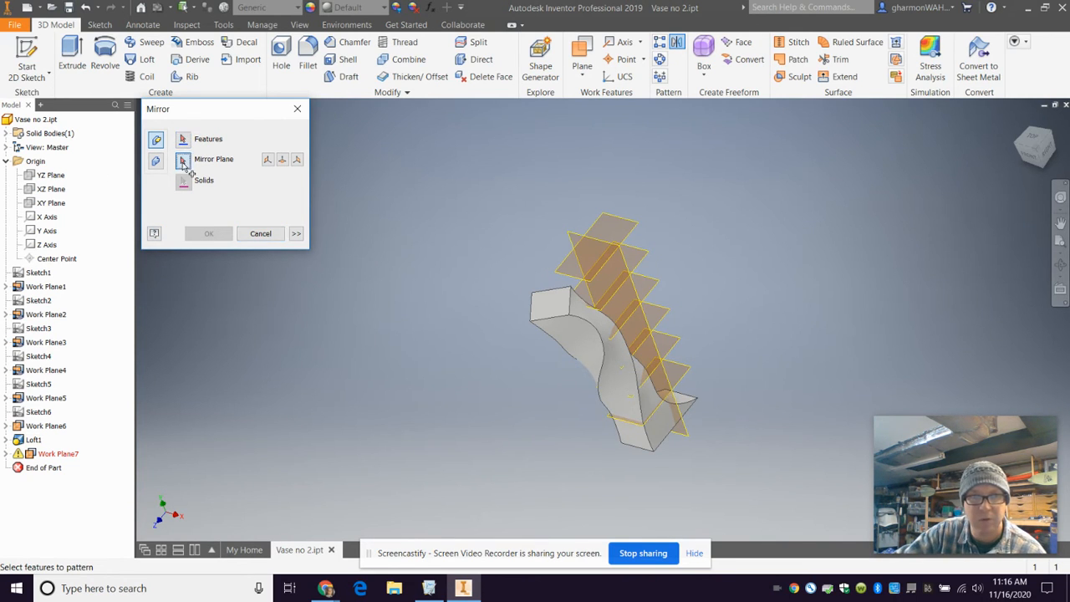
click(599, 245)
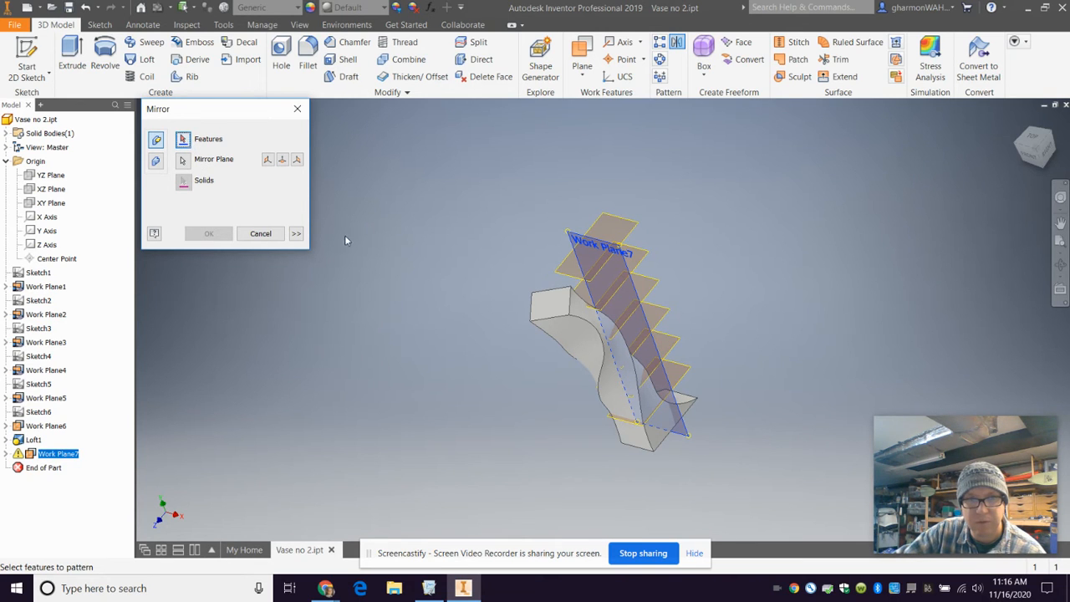
click(261, 231)
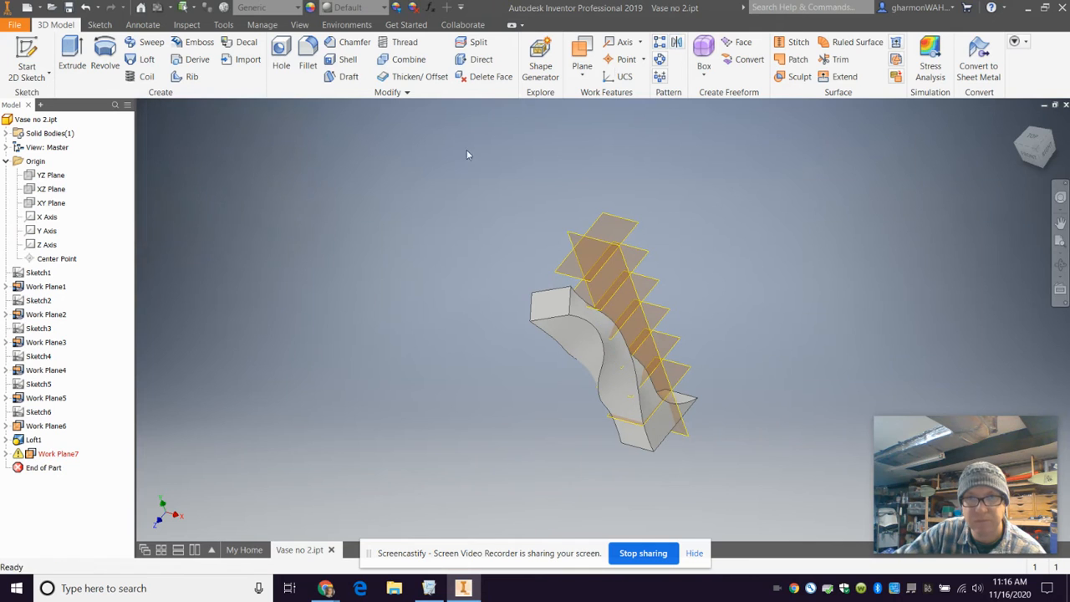
- Try to mirror the Loft1 feature about Work Plane7
click(677, 43)
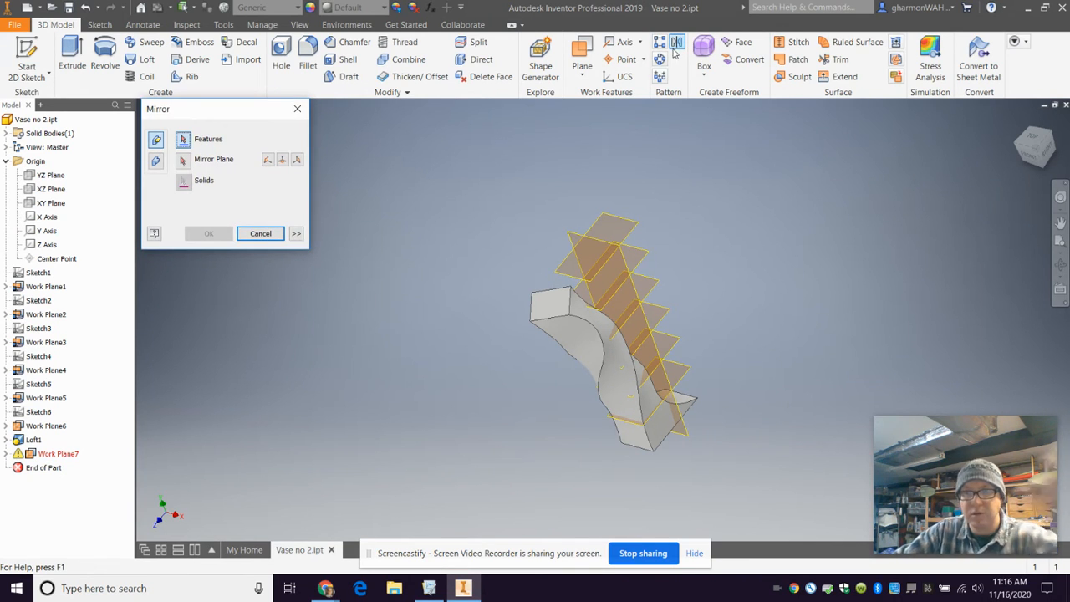
click(616, 364)
click(186, 164)
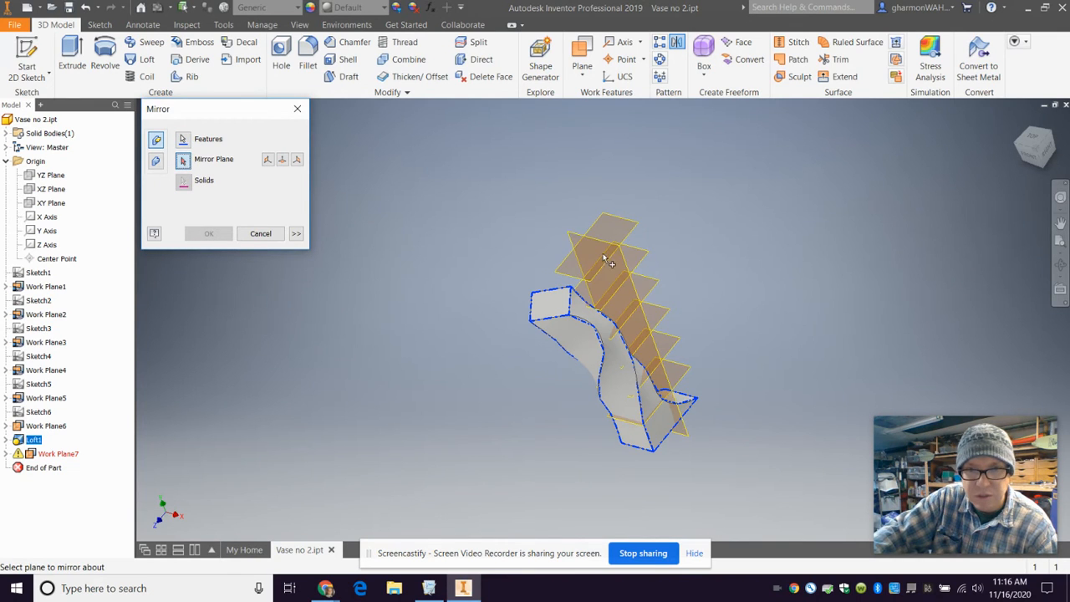
click(627, 271)
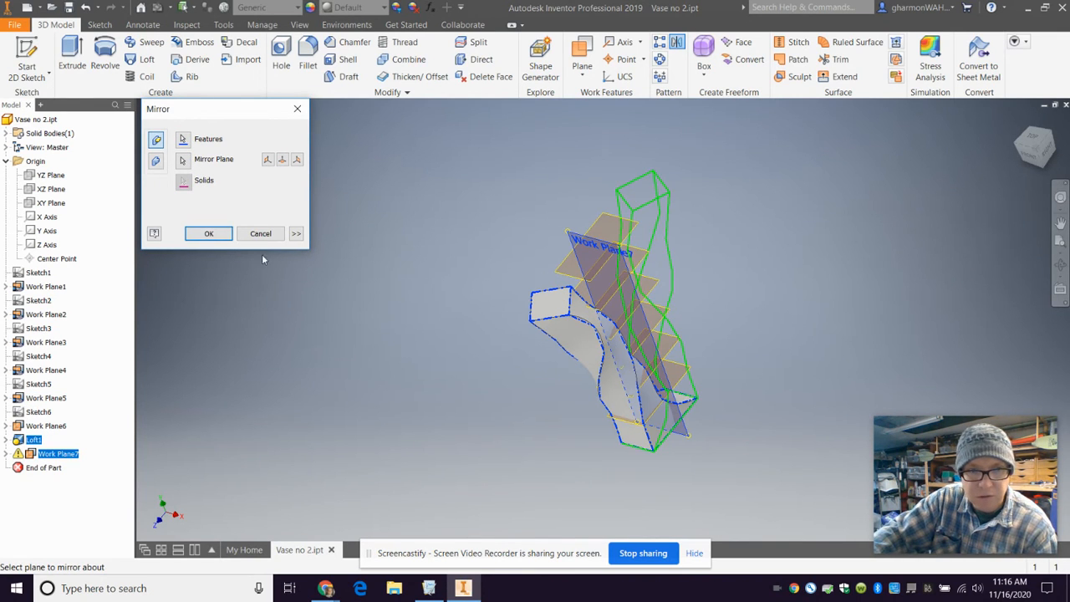
click(209, 233)
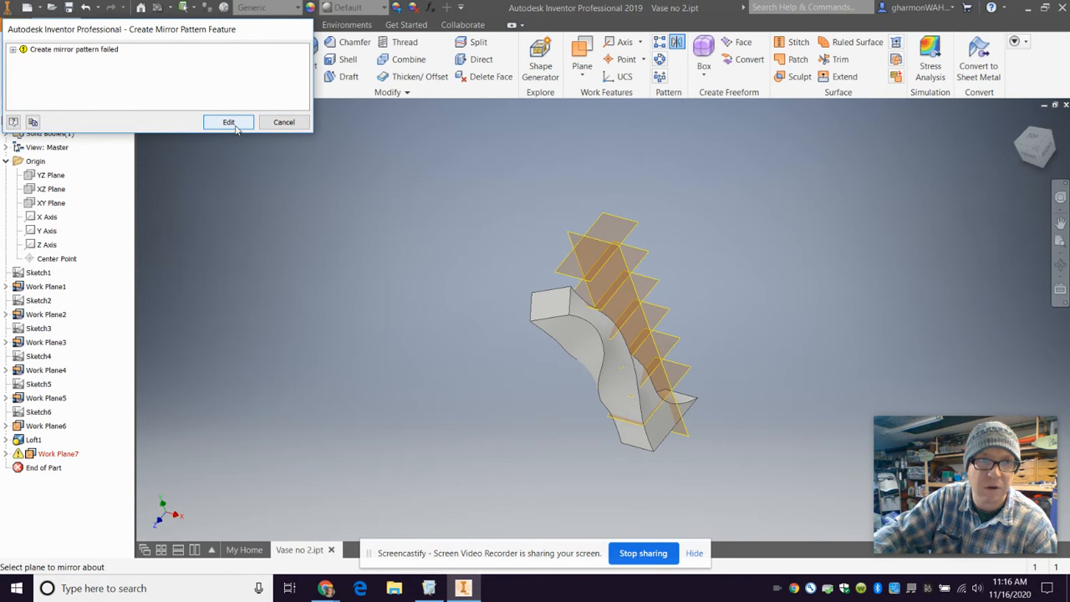
click(229, 122)
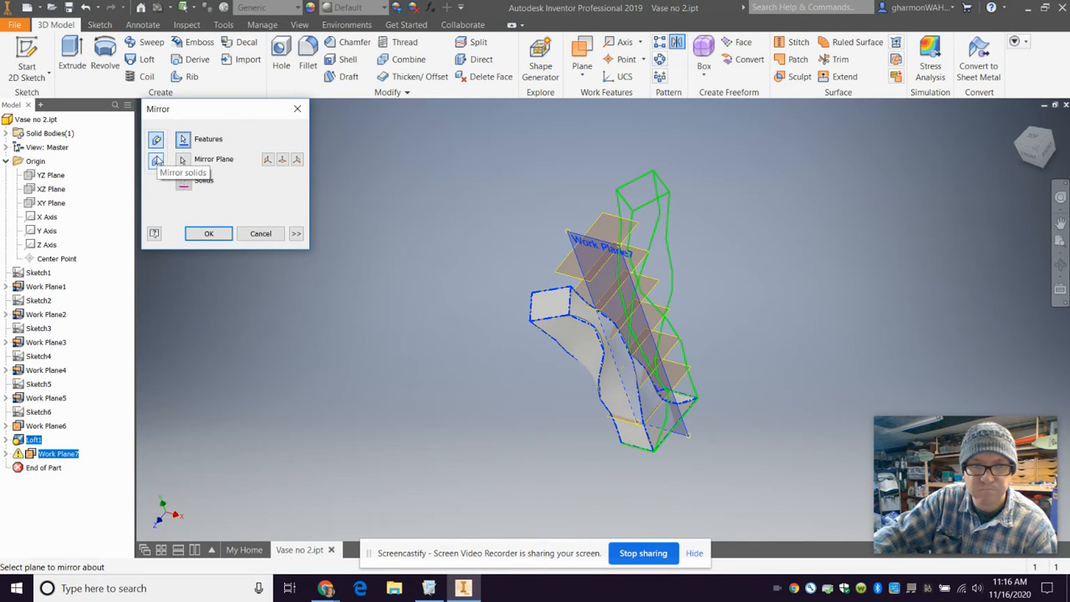
- Try mirroring the whole solid about Work Plane7 instead of the feature, and abandon the mirror
click(157, 162)
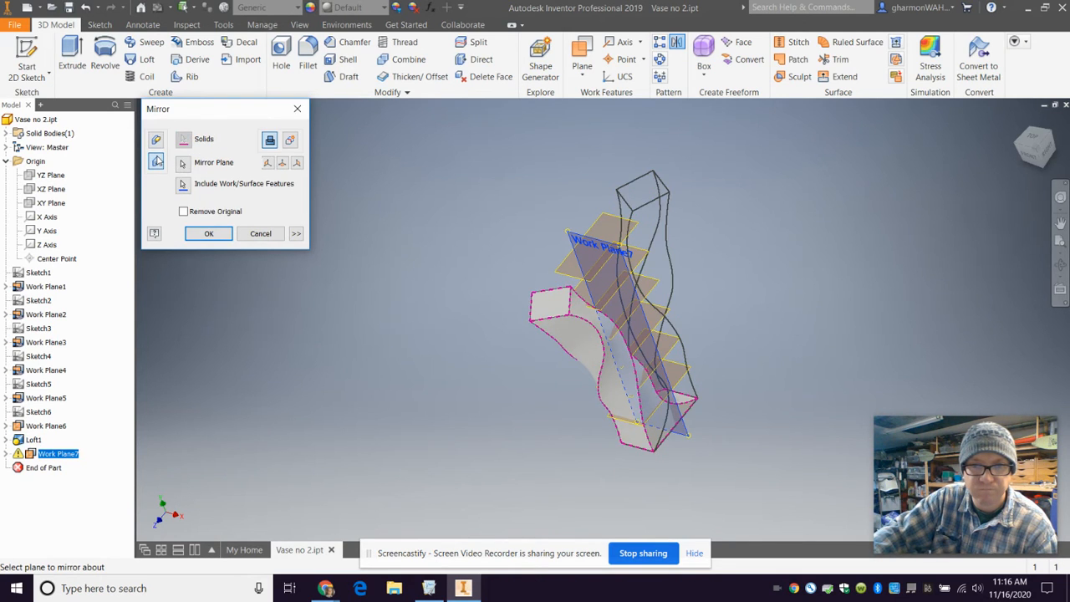
click(206, 234)
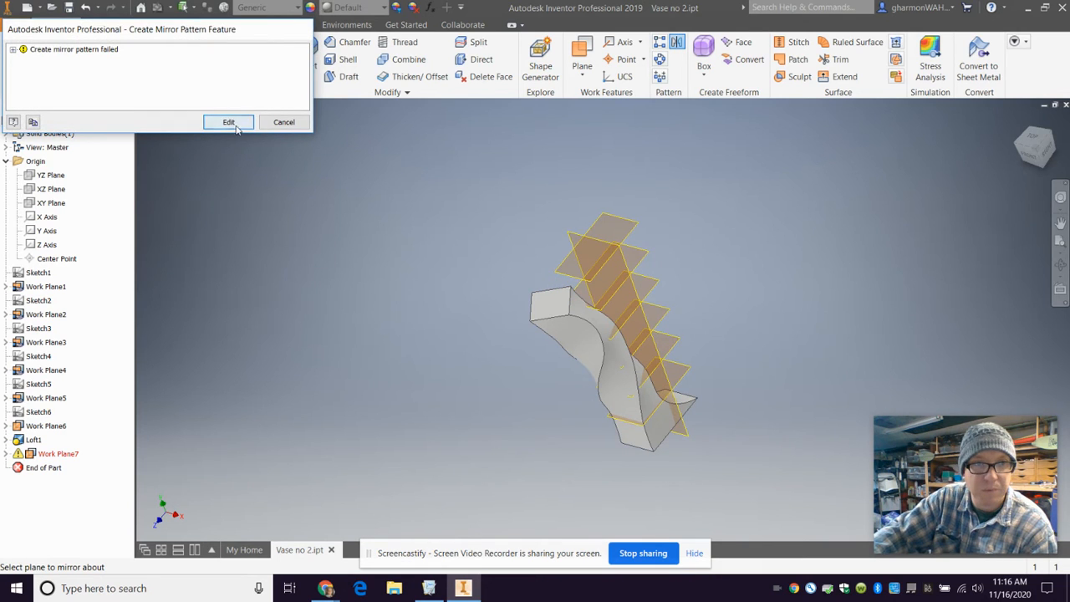
click(283, 122)
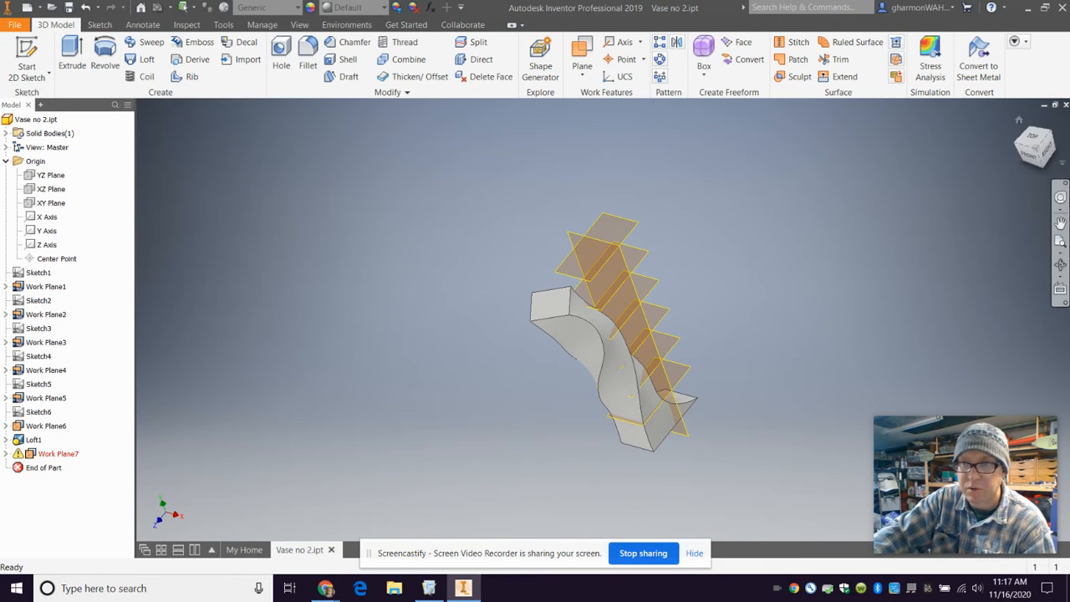
- Replace Work Plane7 with a new work plane offset -0.5 in from the origin XY Plane
right_click(30, 456)
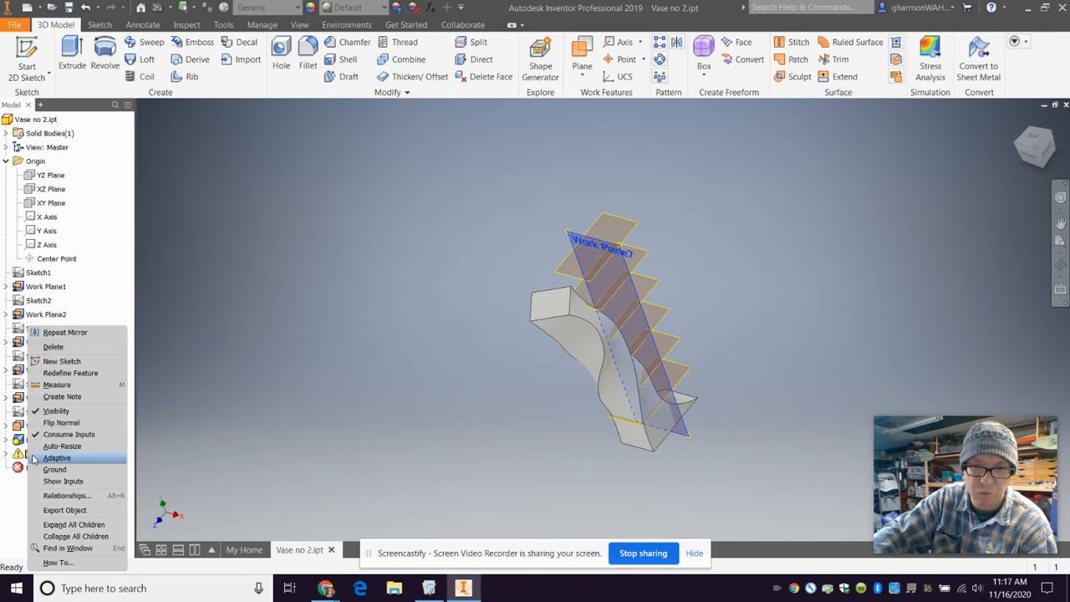
click(51, 346)
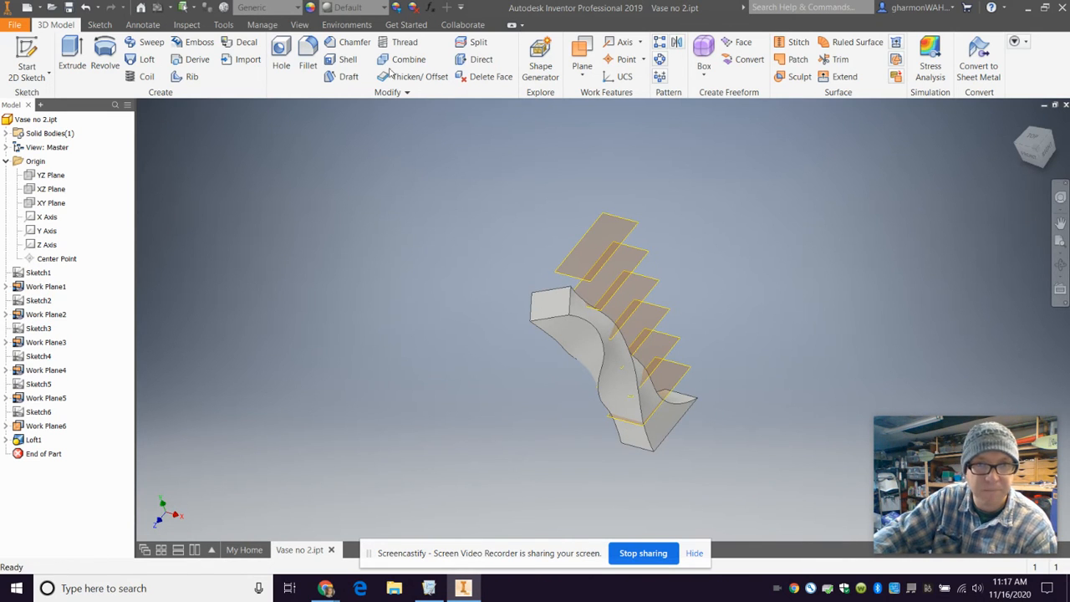
click(582, 74)
click(599, 127)
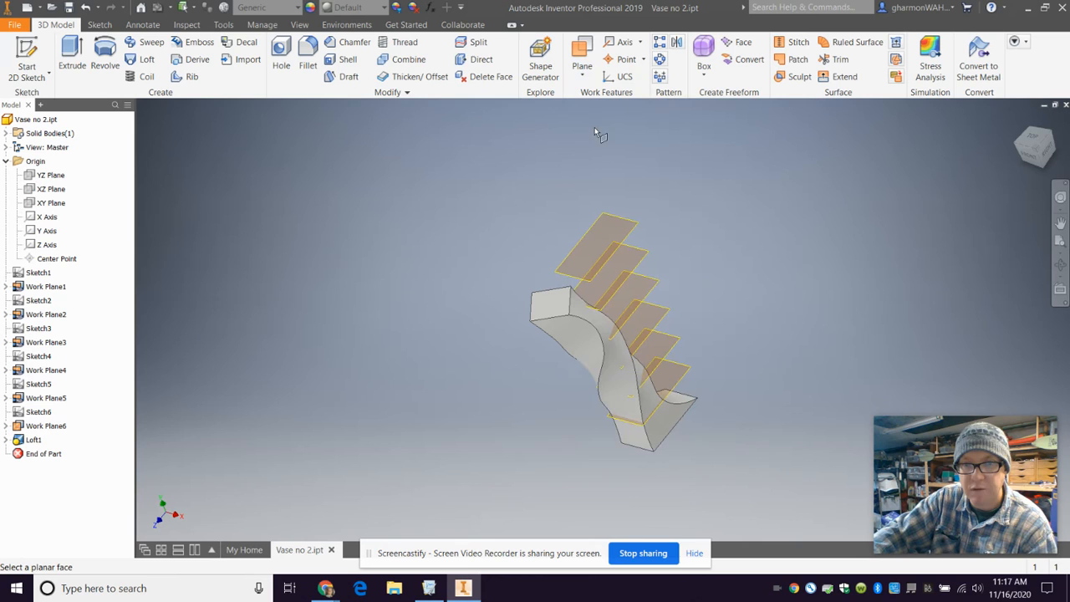
click(36, 206)
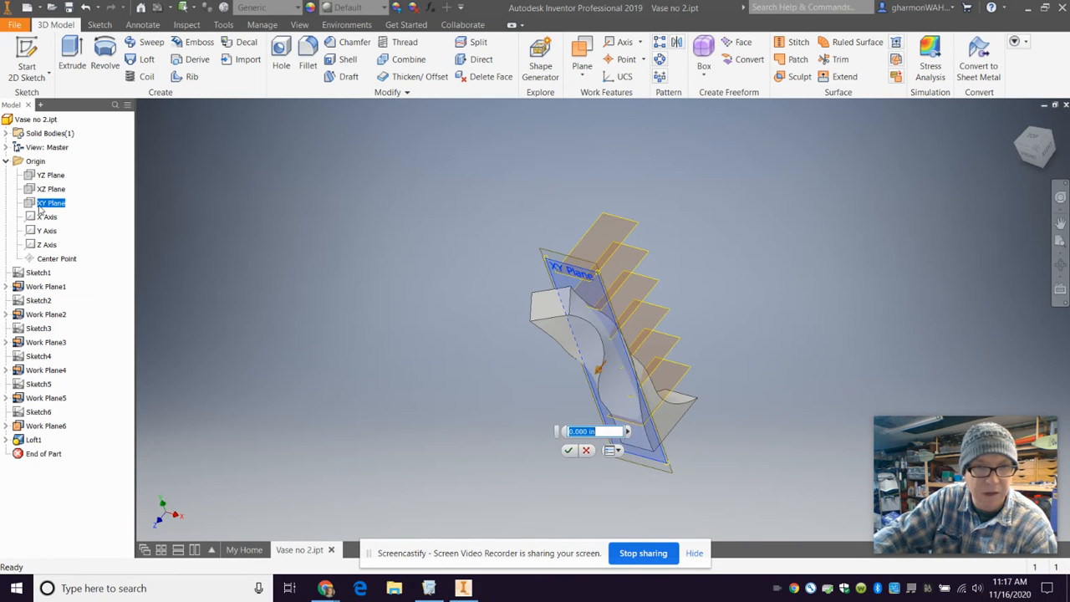
text(-.5)
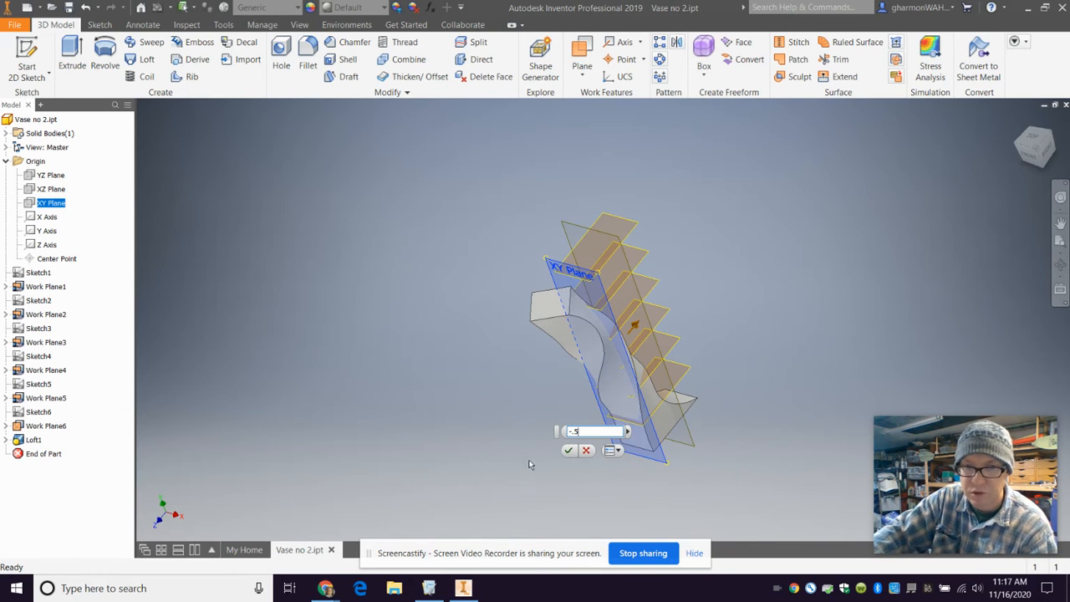
click(569, 450)
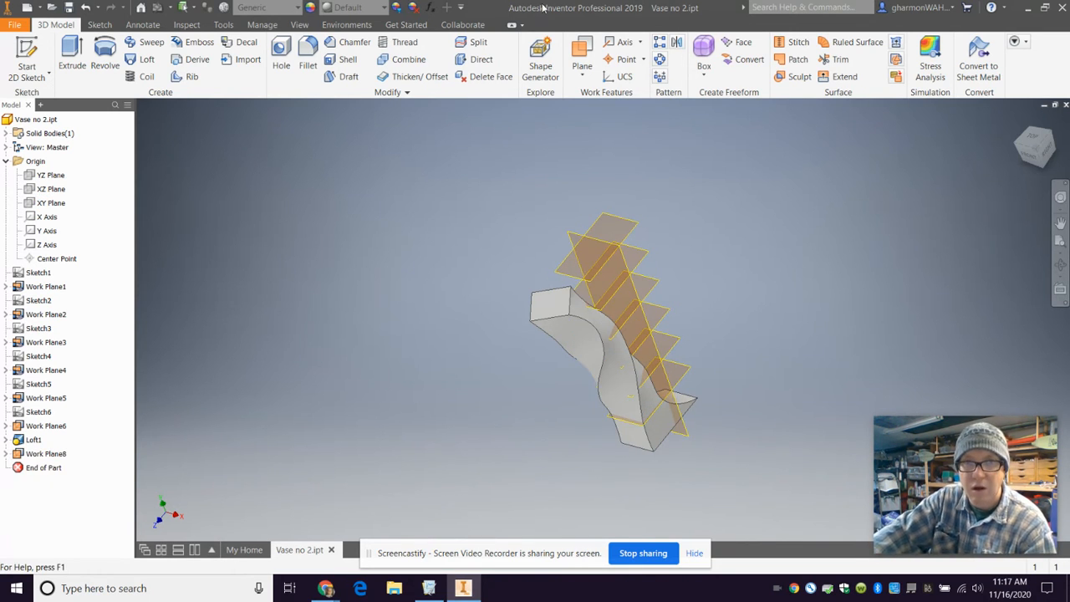
- Mirror the Loft1 feature about the new work plane offset from the XY Plane
click(677, 41)
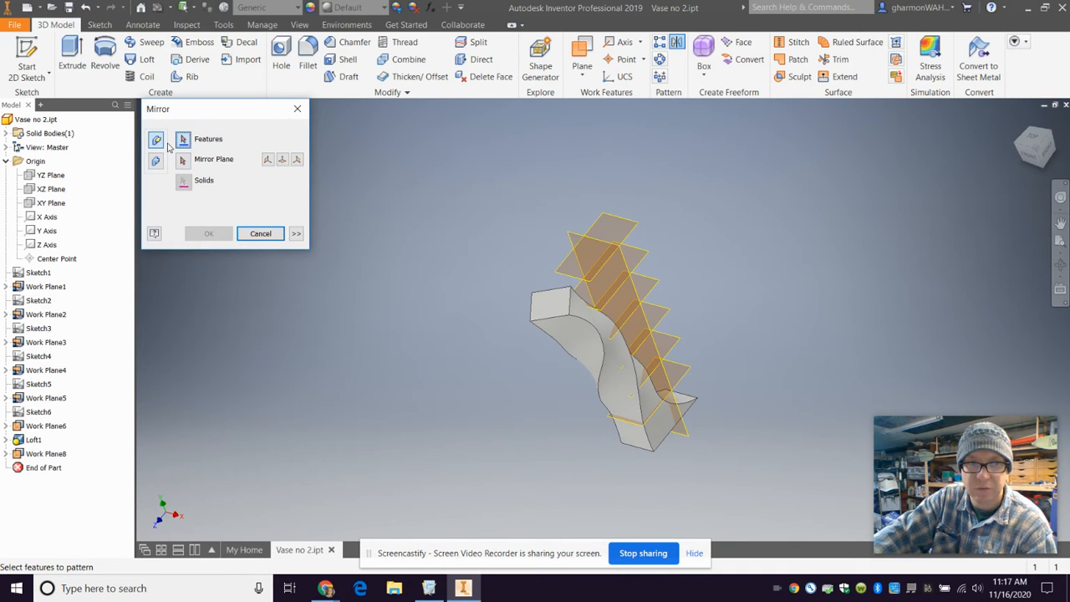
click(550, 309)
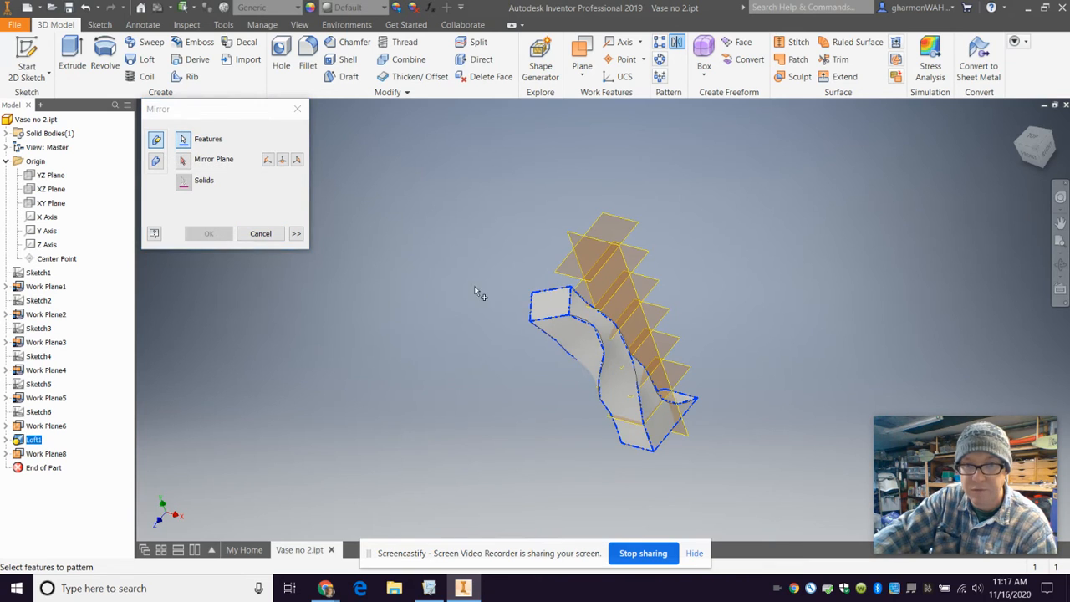
click(179, 159)
click(598, 245)
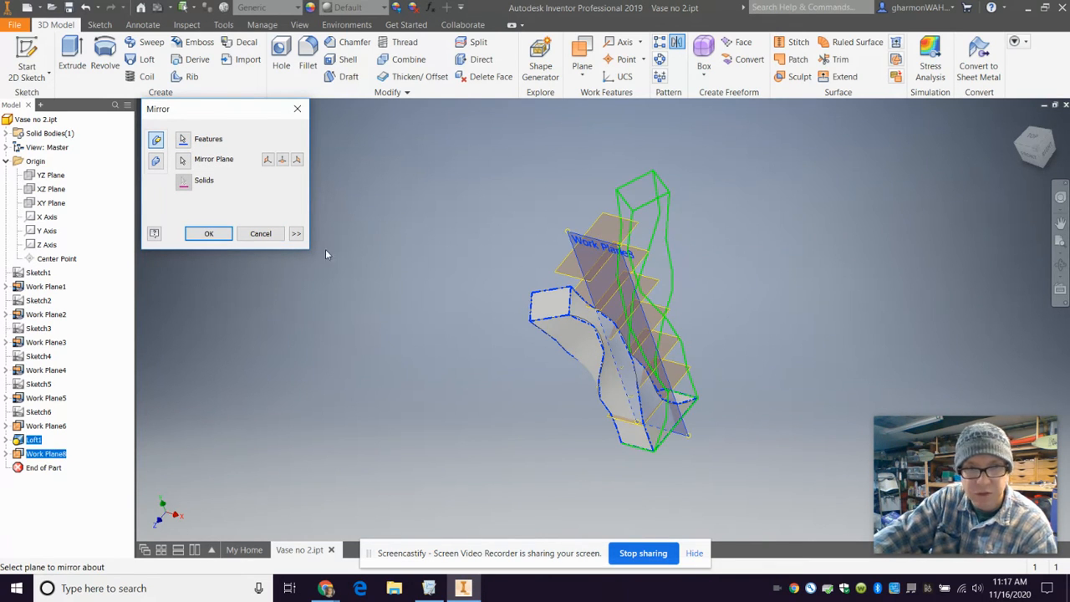
click(209, 233)
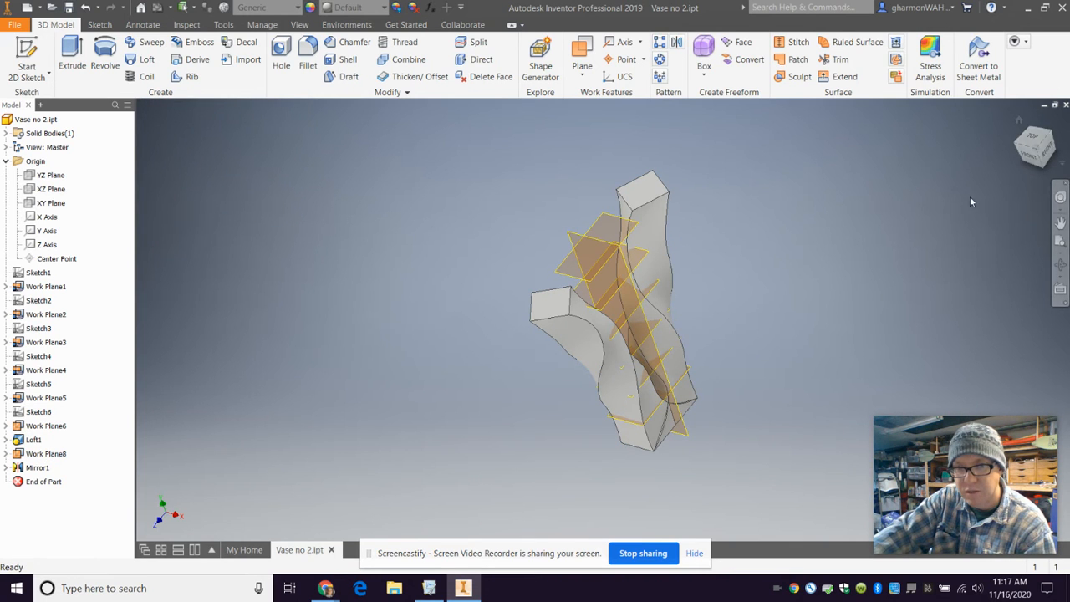
- Inspect where the two mirrored halves meet at the base, and undo the mirror about the offset work plane
drag(1037, 150, 737, 288)
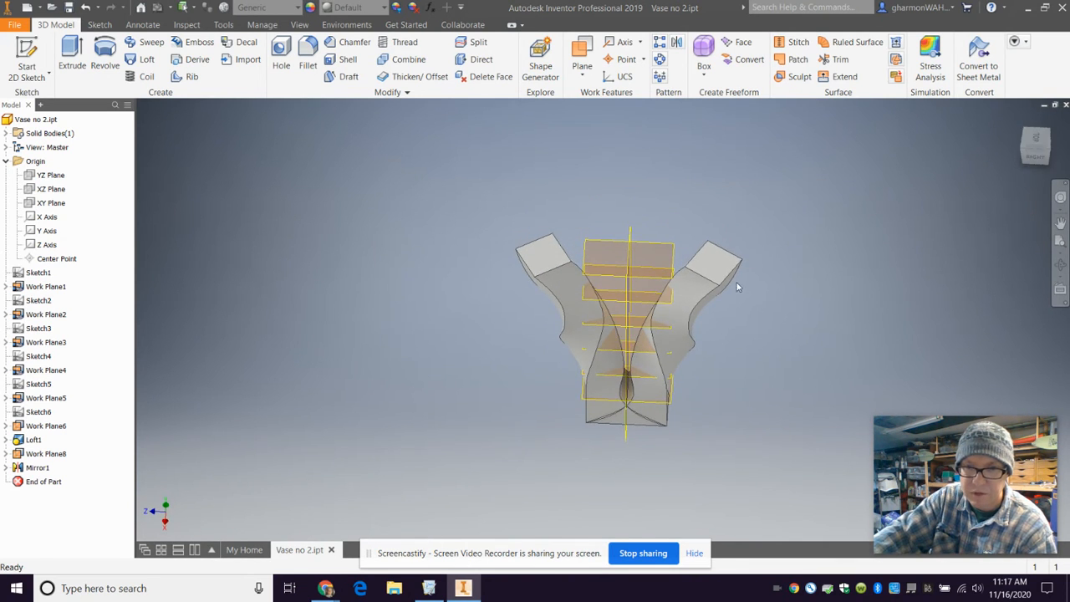
scroll(639, 396, down, 5)
scroll(582, 388, up, 2)
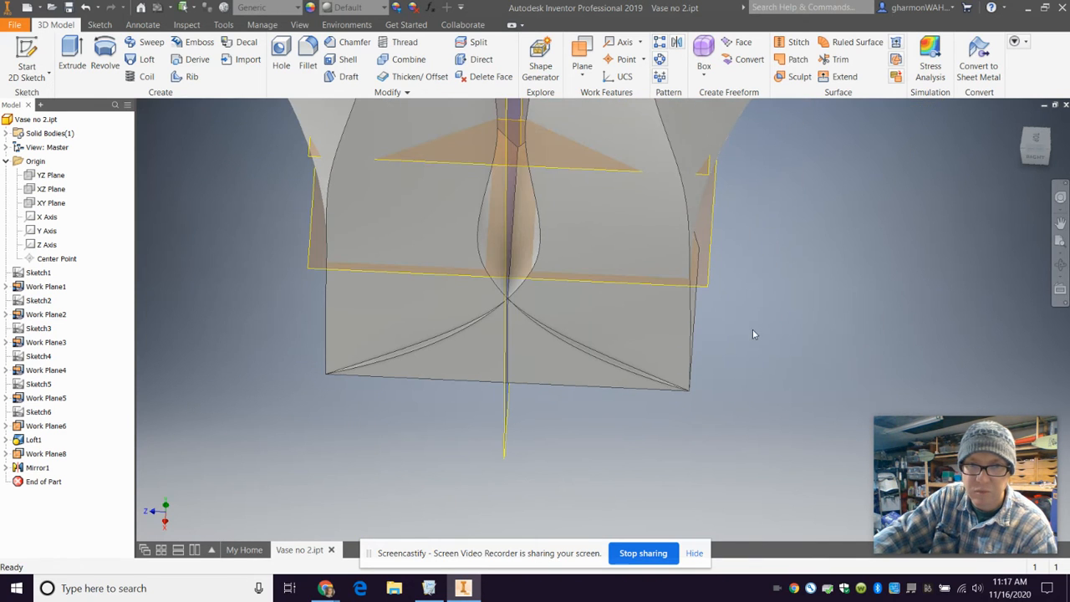
scroll(770, 305, up, 4)
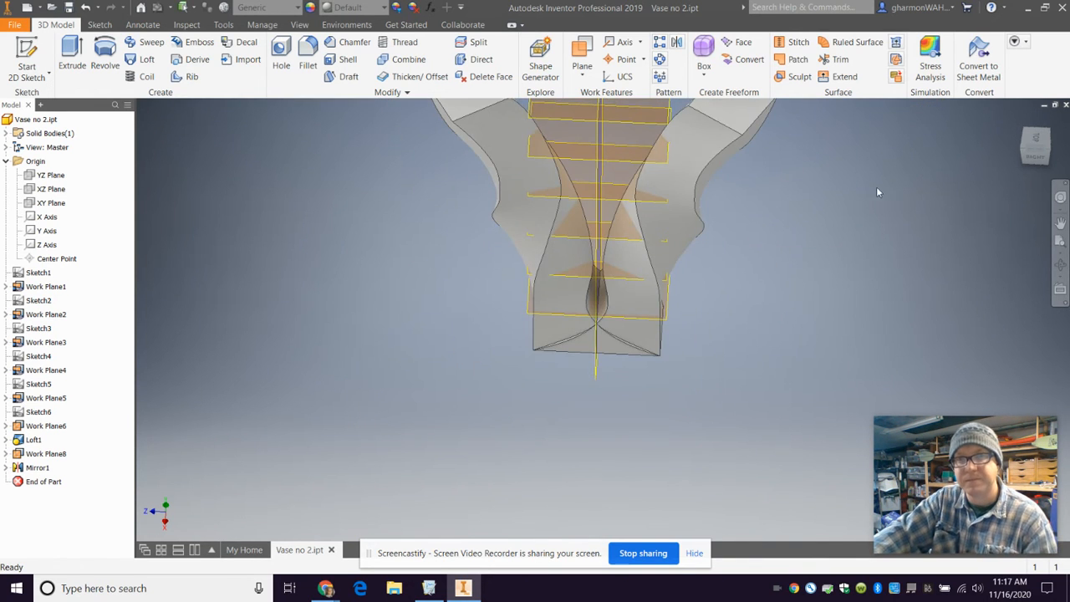
scroll(762, 212, up, 3)
scroll(761, 196, down, 5)
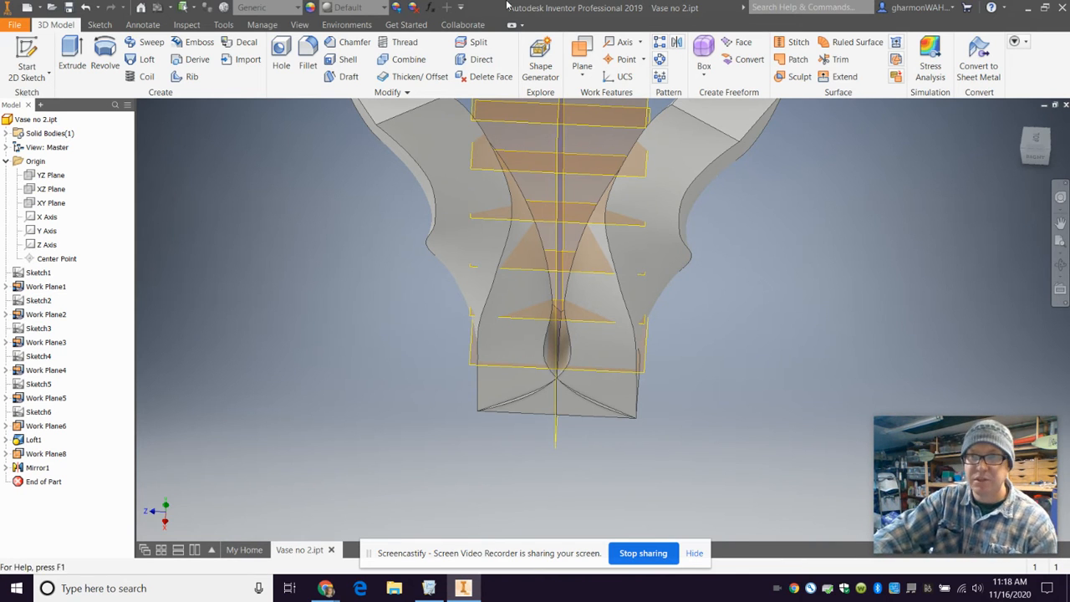
key(ctrl+z)
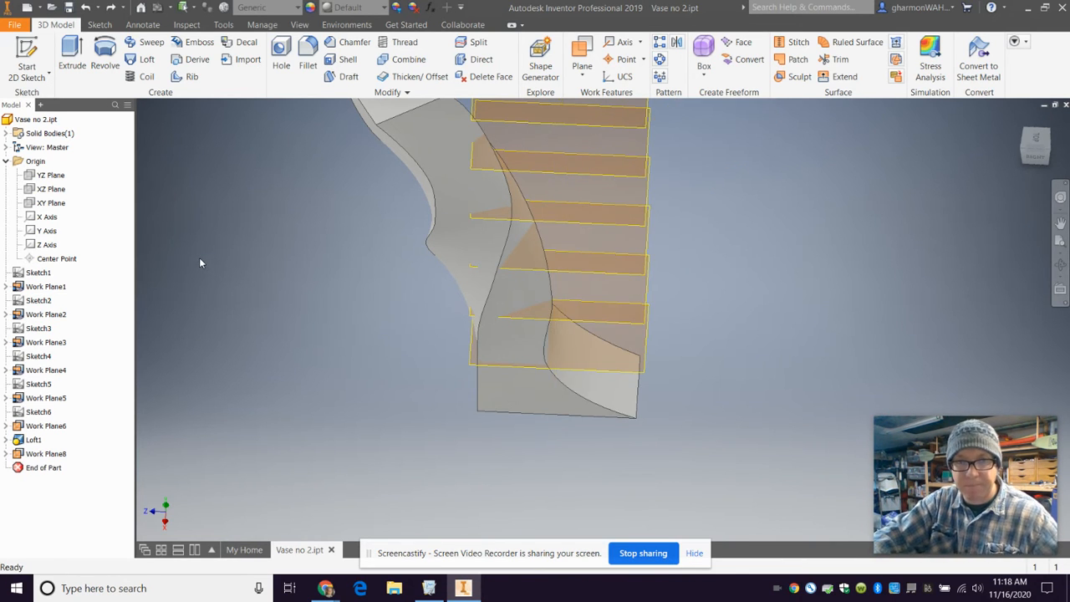
- Undo the recent edits back past Loft1 and redo as far as the complete set of section sketches, Sketch1 to Sketch7
key(ctrl+z)
key(ctrl+z)
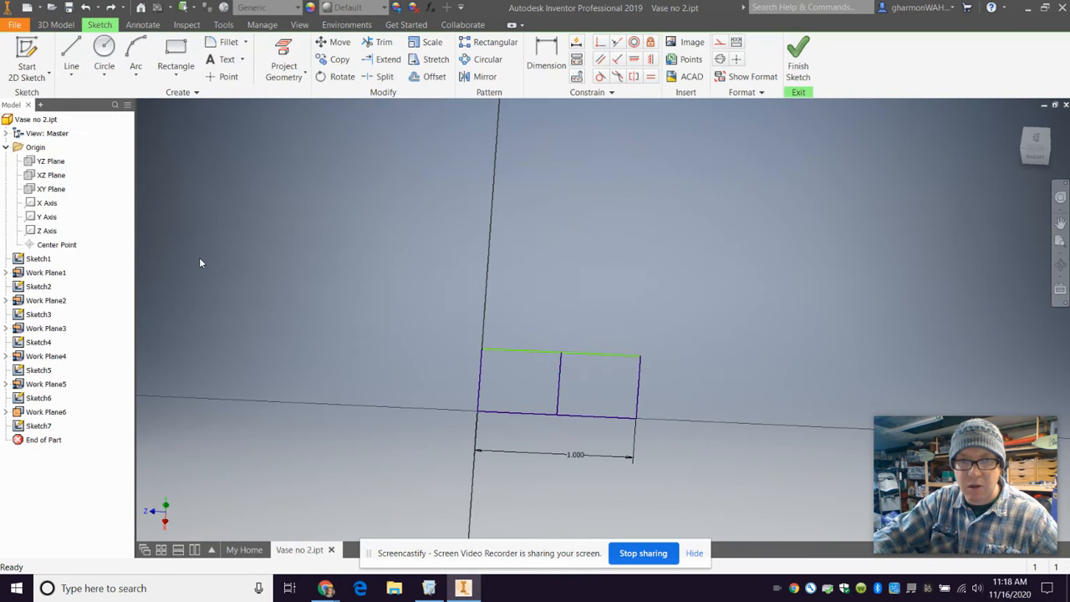
key(ctrl+y)
key(ctrl+z)
key(ctrl+z)
key(ctrl+z)
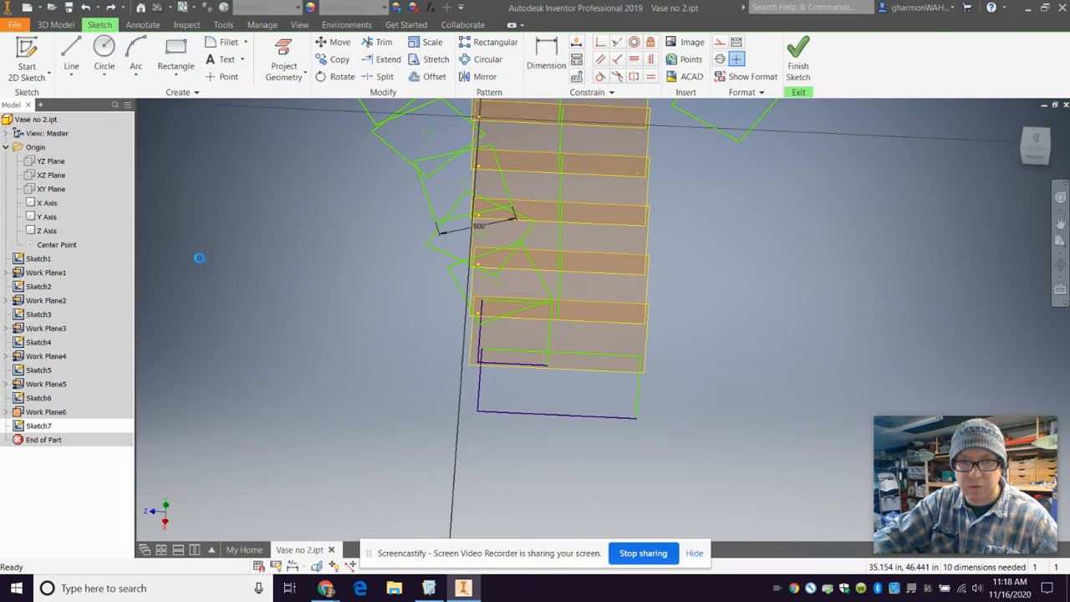
key(ctrl+y)
key(ctrl+y)
key(ctrl+y)
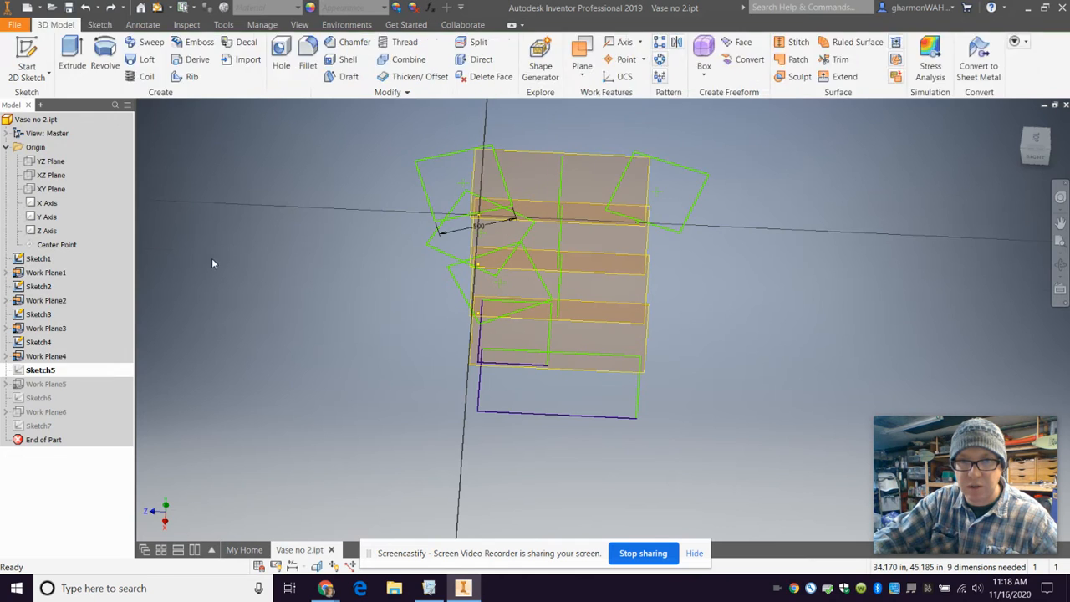
key(ctrl+y)
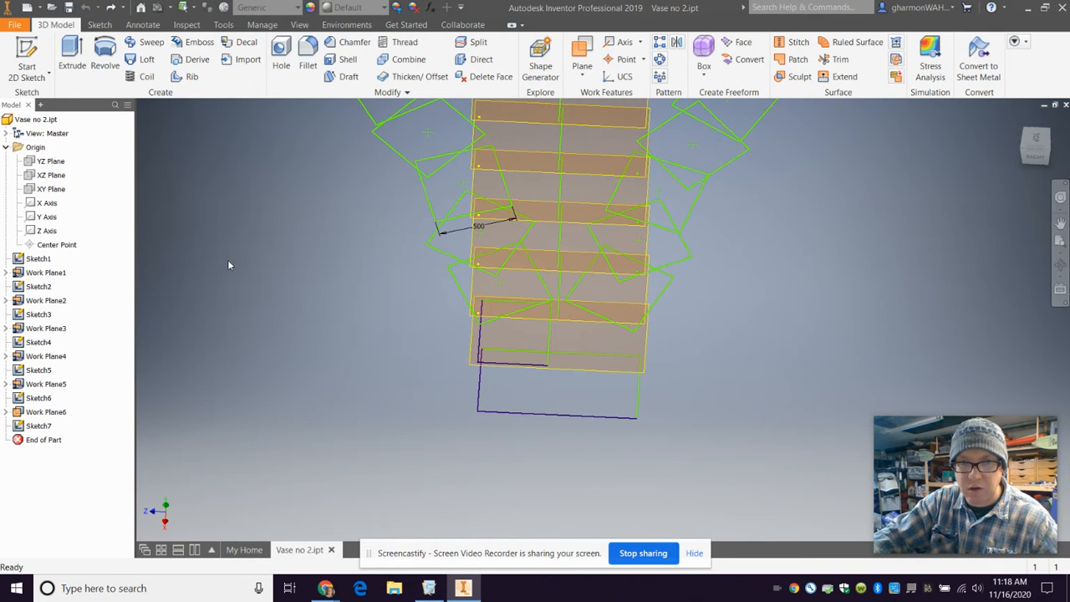
key(ctrl+y)
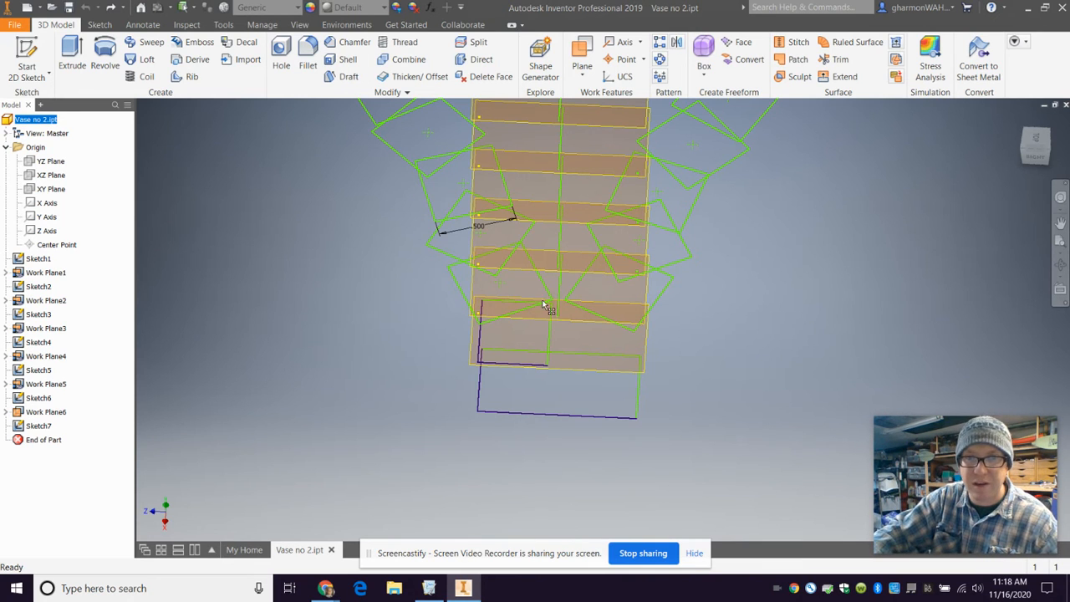
click(1015, 117)
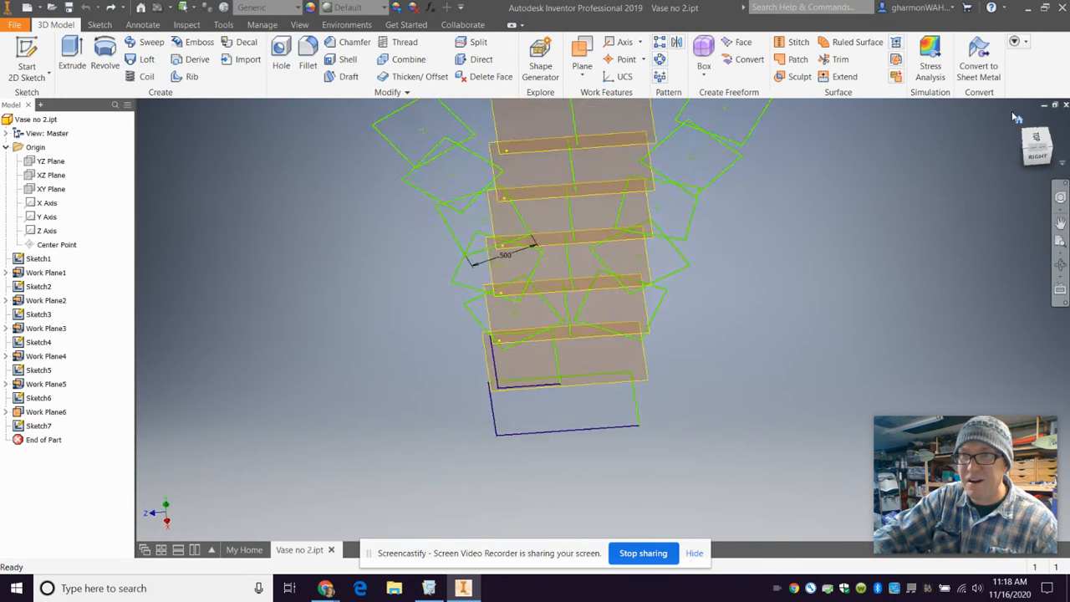
- Close the part and reopen Vase no 2.ipt from the Downloads folder
click(1065, 105)
click(488, 325)
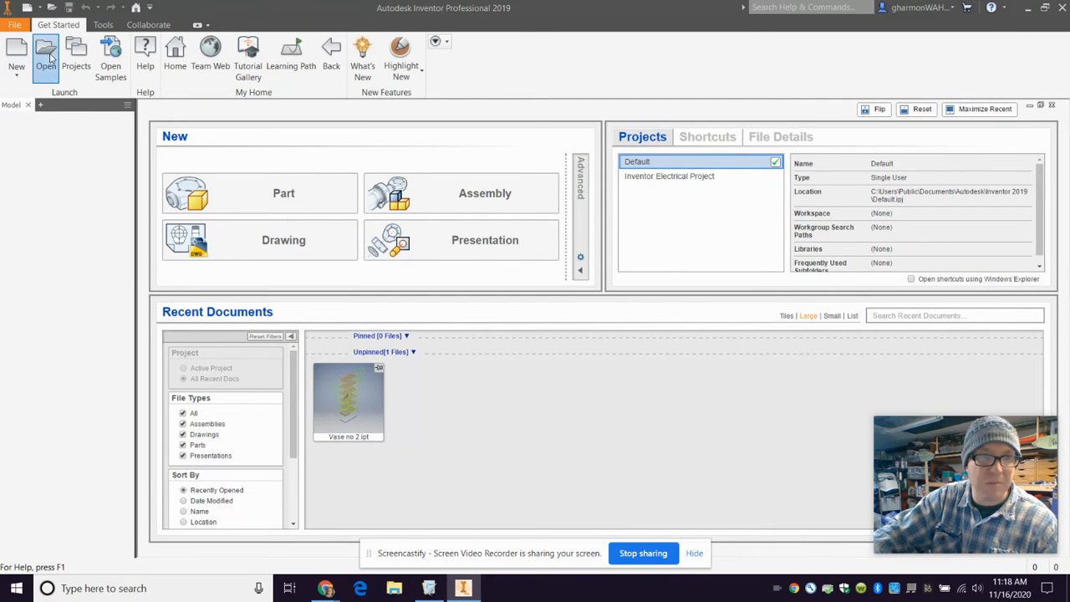
click(47, 58)
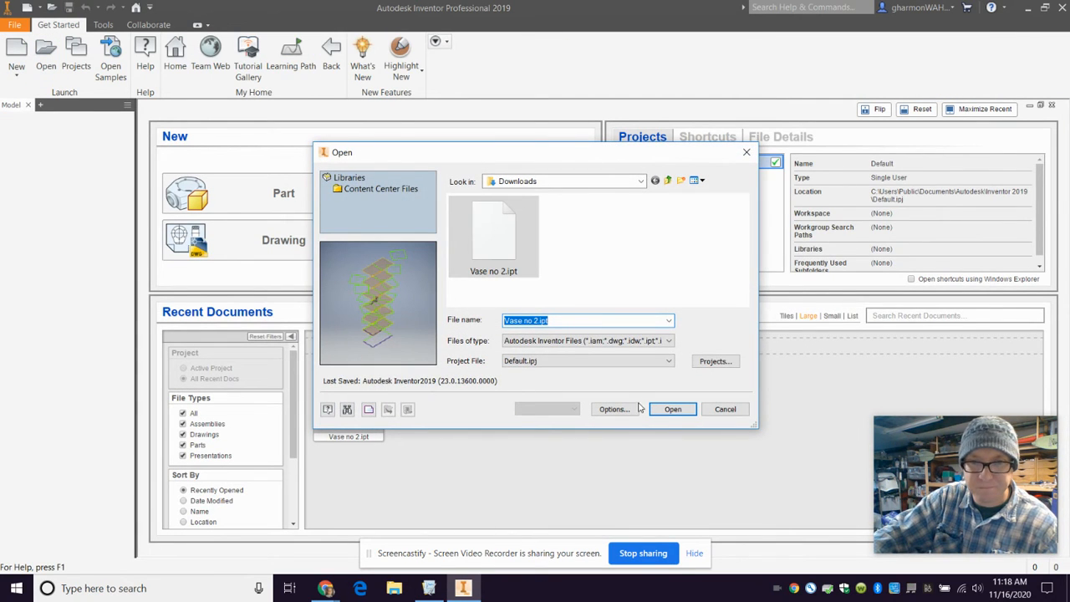
click(672, 409)
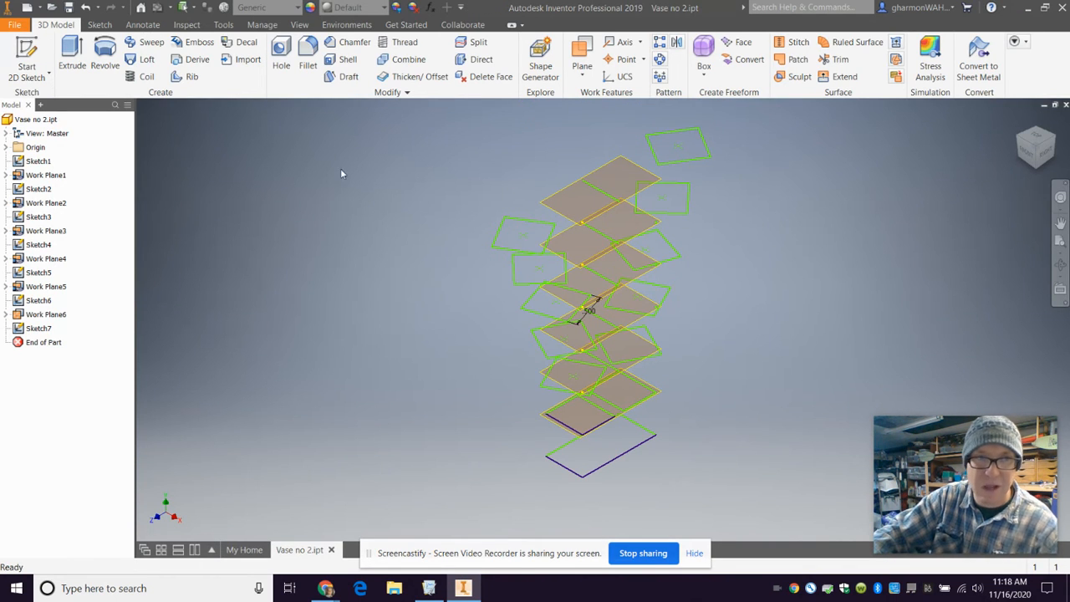
- Start a loft from the base profile in Sketch1 through the same-side loops of Sketch2, Sketch3 and Sketch4
click(626, 453)
click(580, 432)
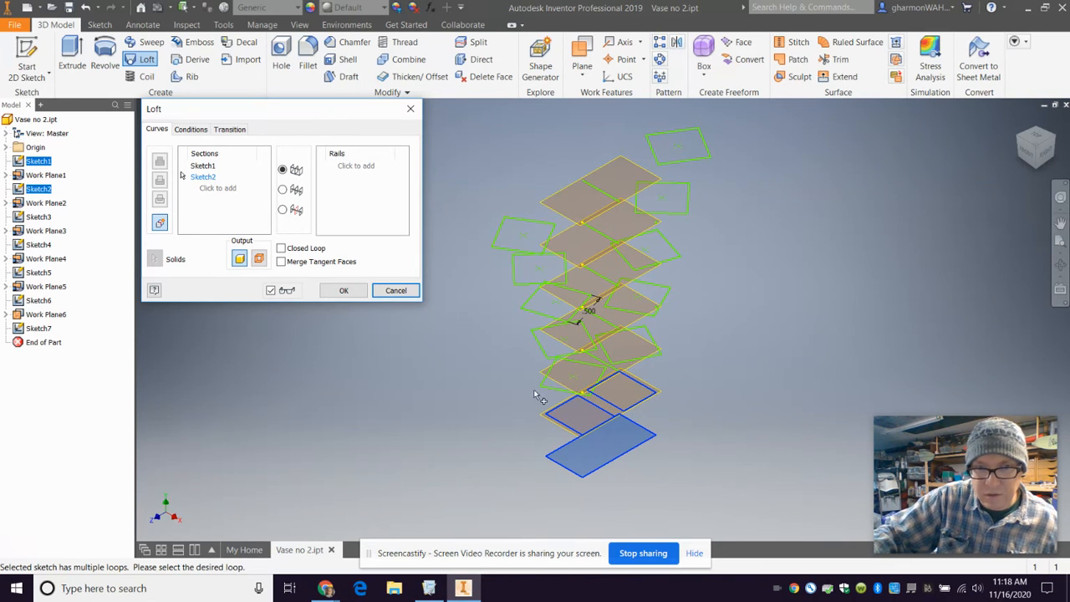
click(234, 192)
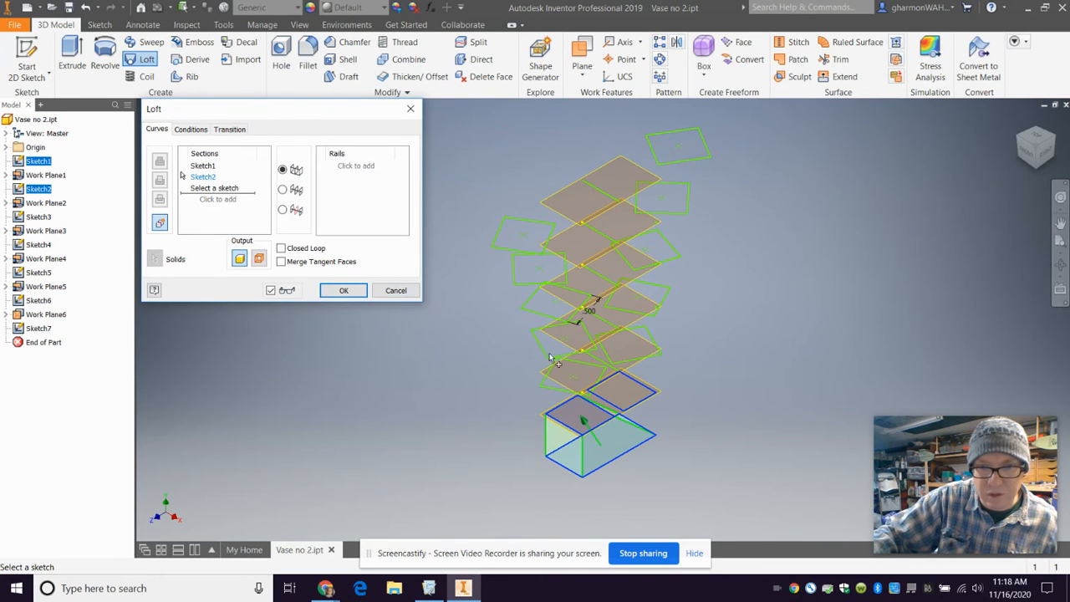
click(553, 391)
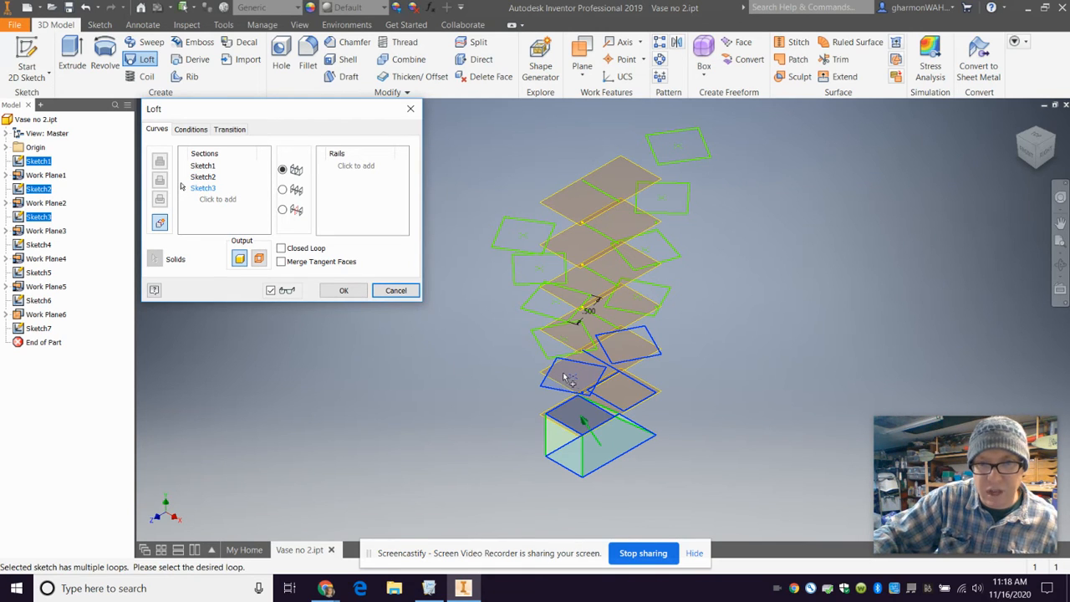
click(226, 201)
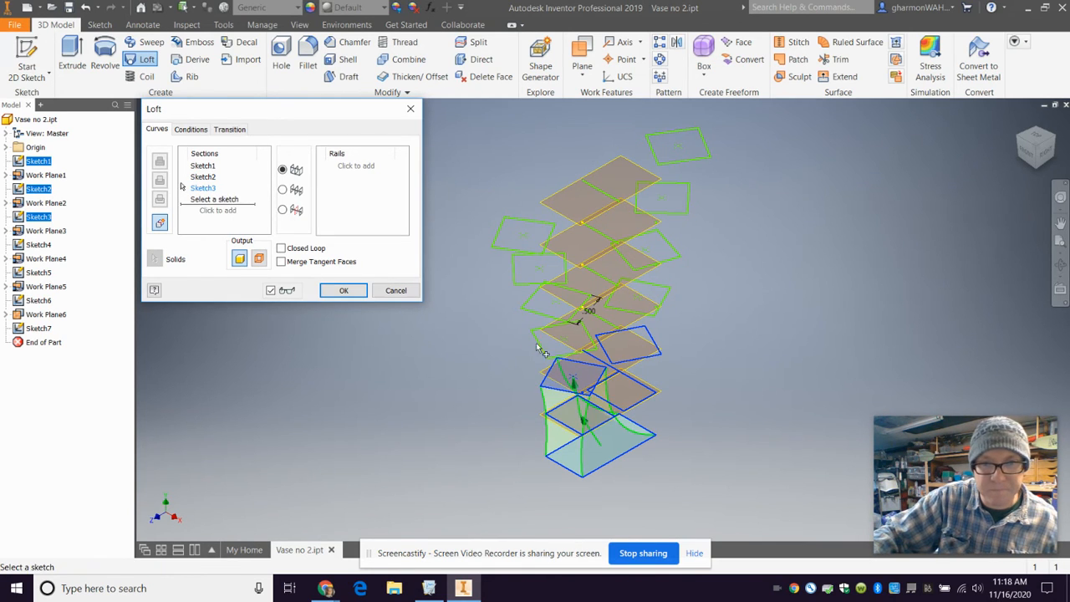
click(560, 352)
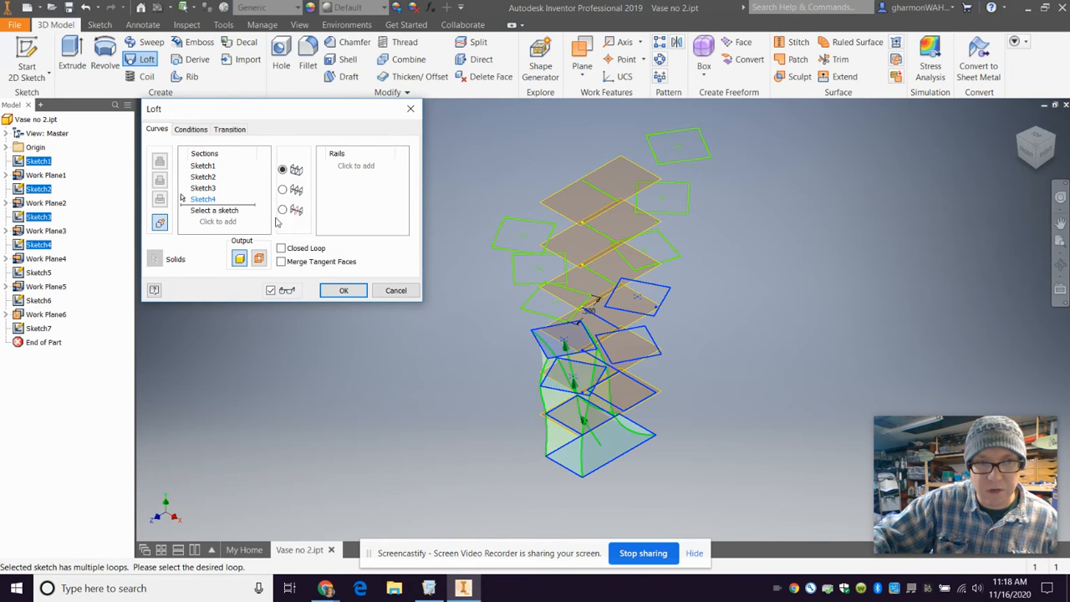
- Add the same-side loops of Sketch5, Sketch6 and Sketch7 as the remaining sections and create the solid loft
click(627, 285)
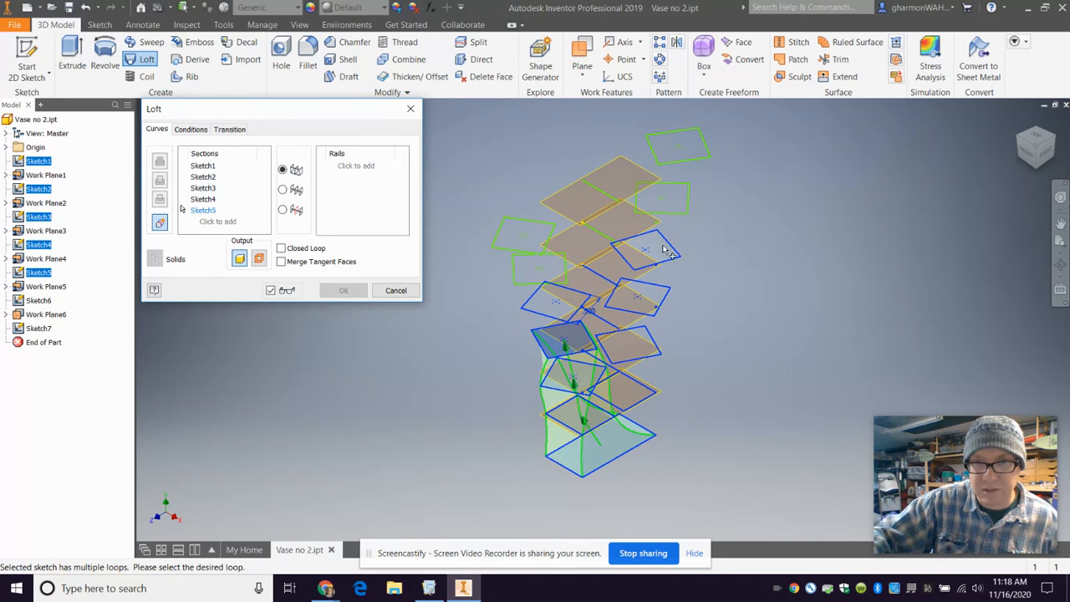
click(556, 309)
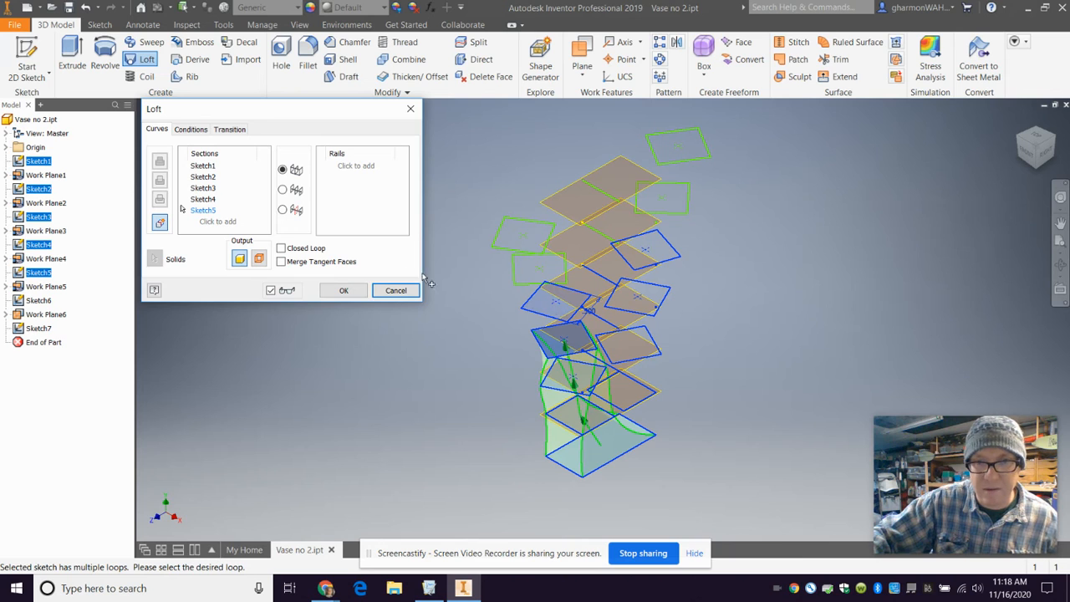
click(216, 221)
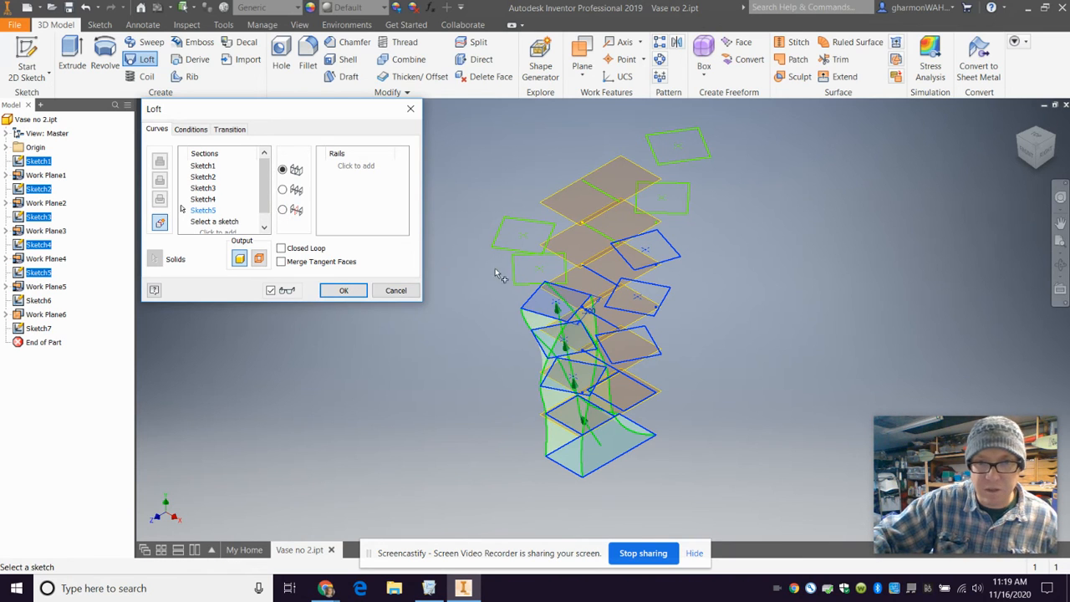
click(536, 288)
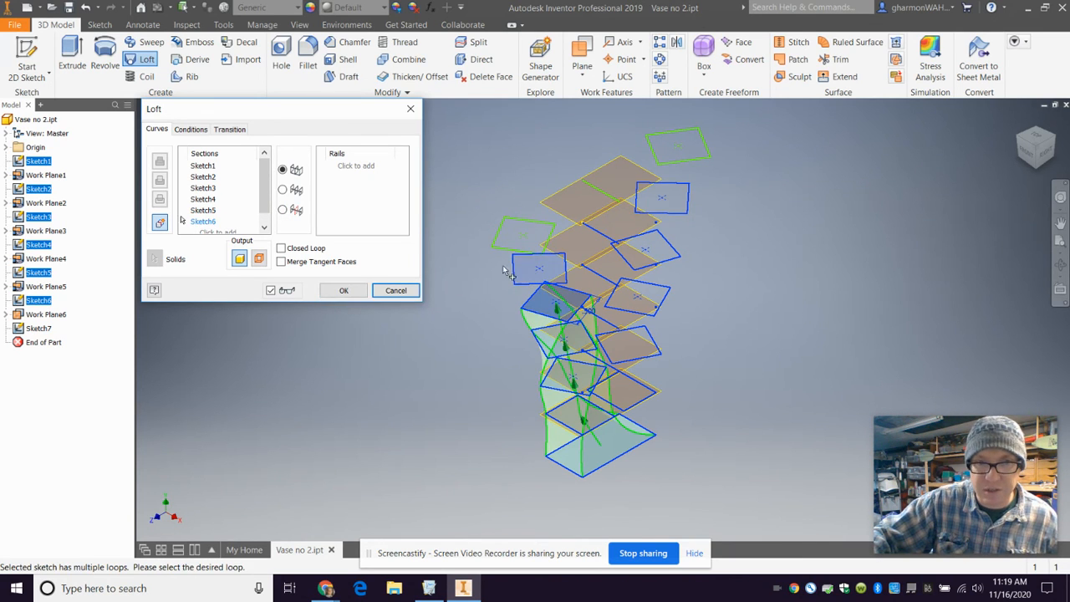
click(217, 232)
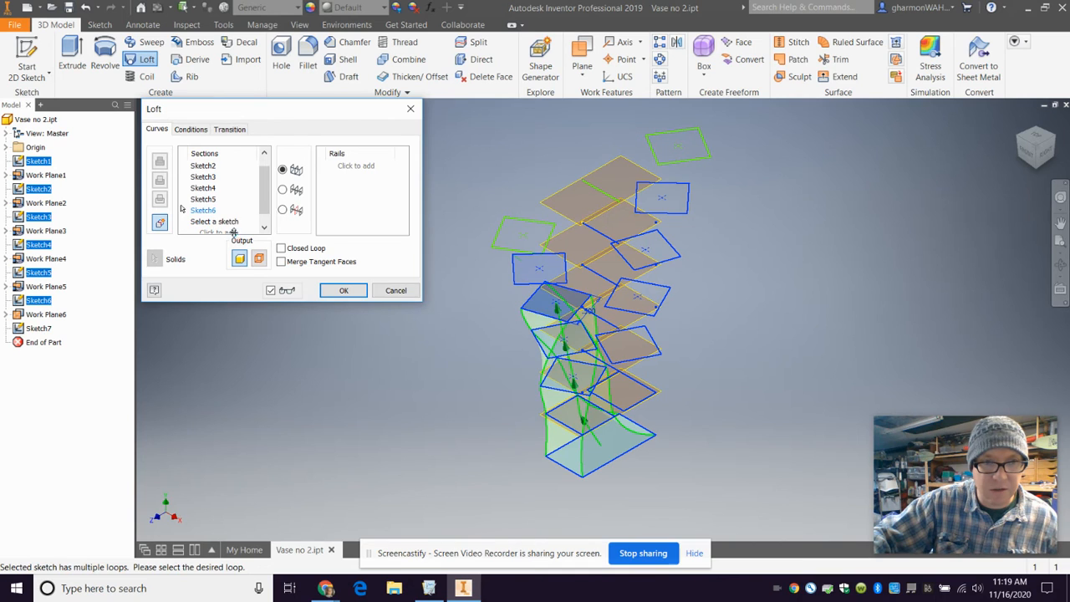
click(523, 245)
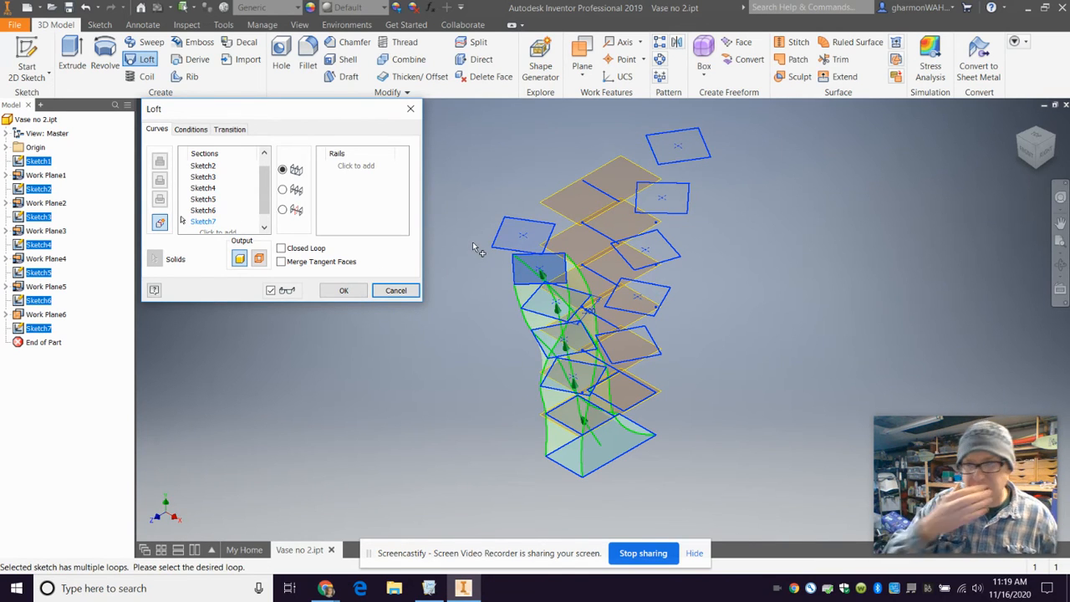
click(341, 292)
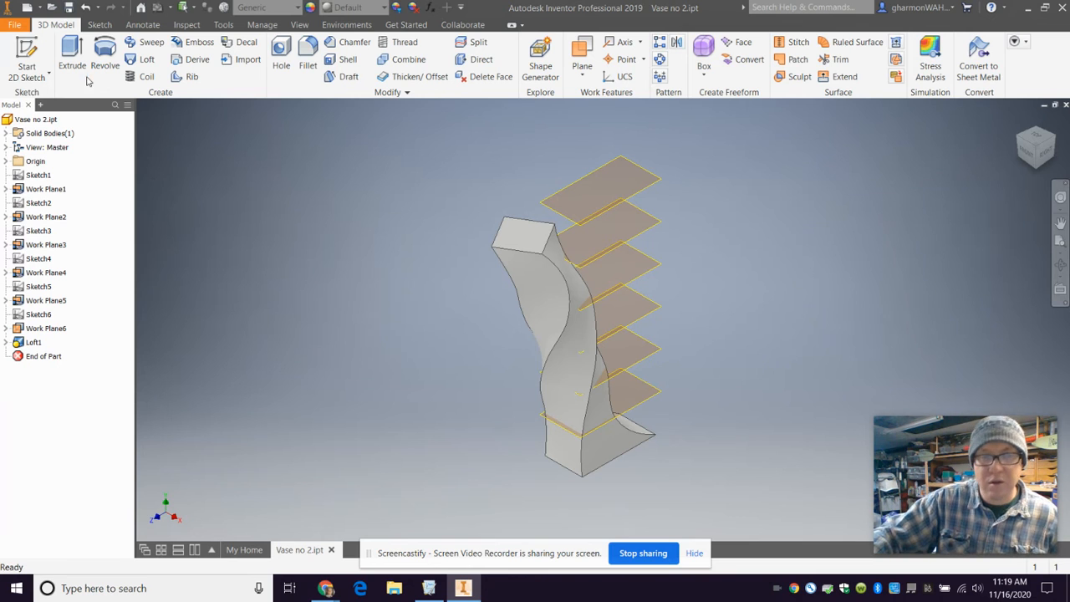
click(146, 60)
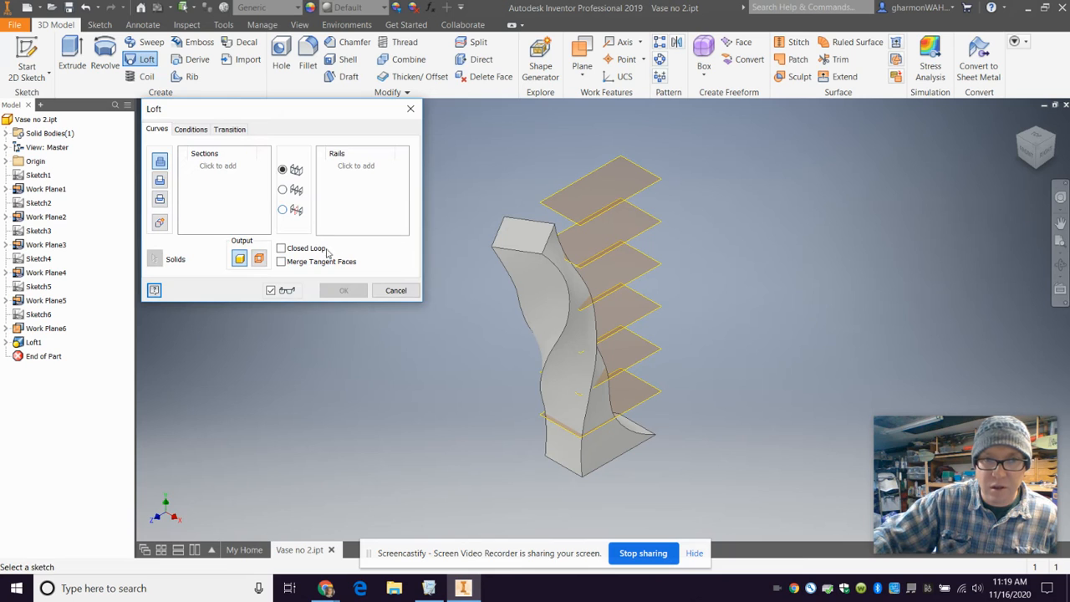
click(393, 290)
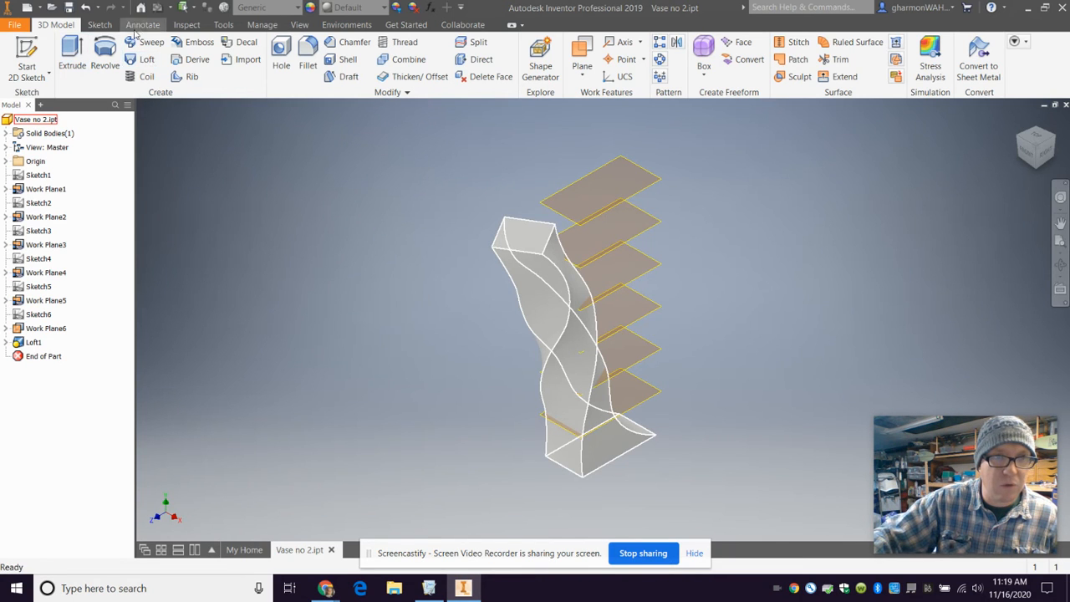
click(299, 24)
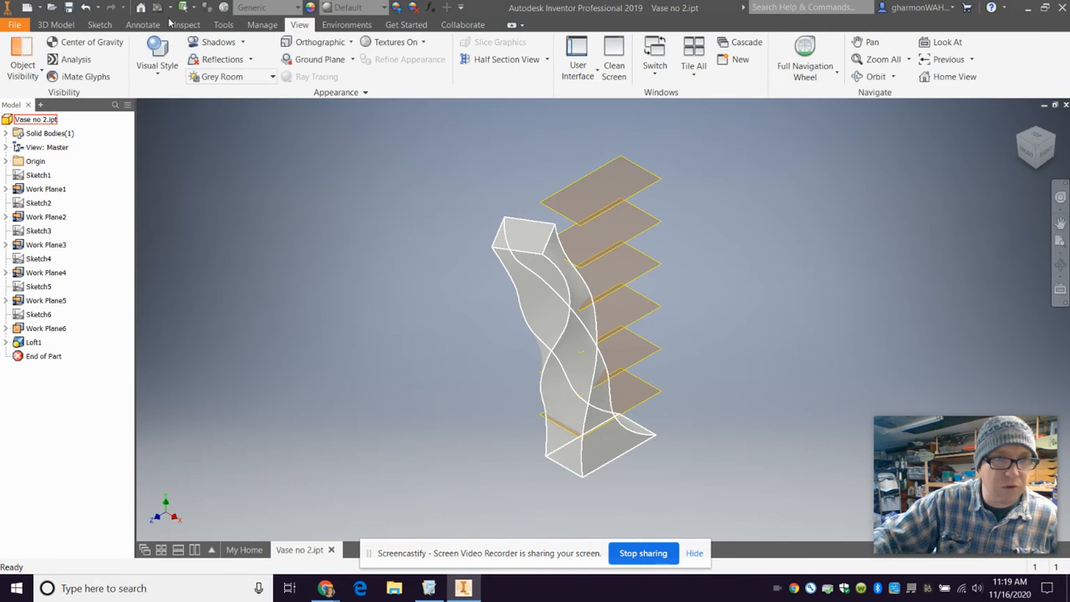
click(38, 80)
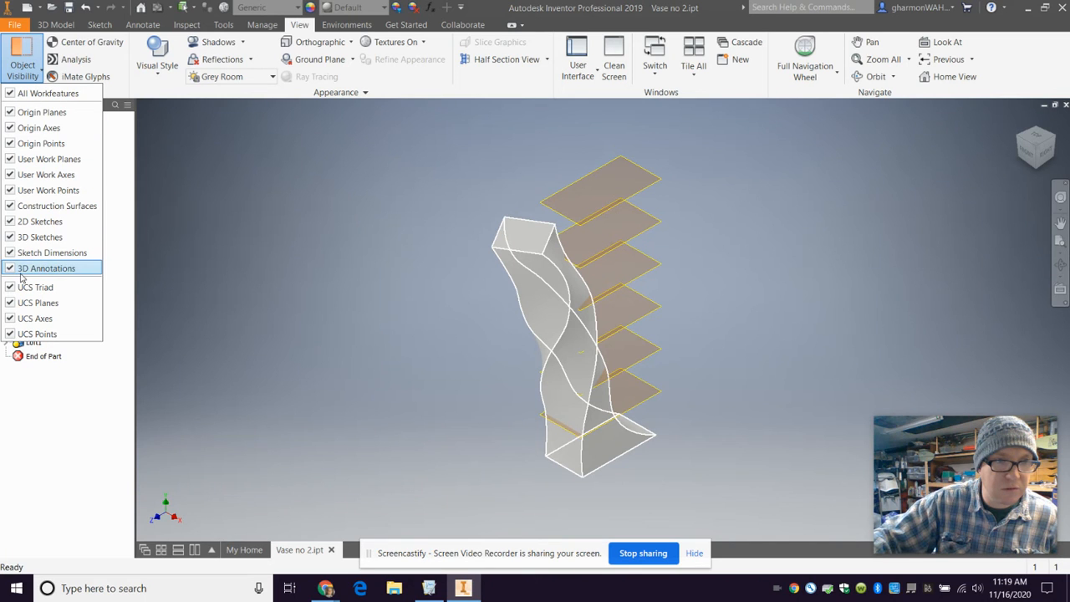
click(216, 228)
- Turn on the visibility of Sketch1, Sketch2 and Sketch3
click(32, 174)
right_click(31, 174)
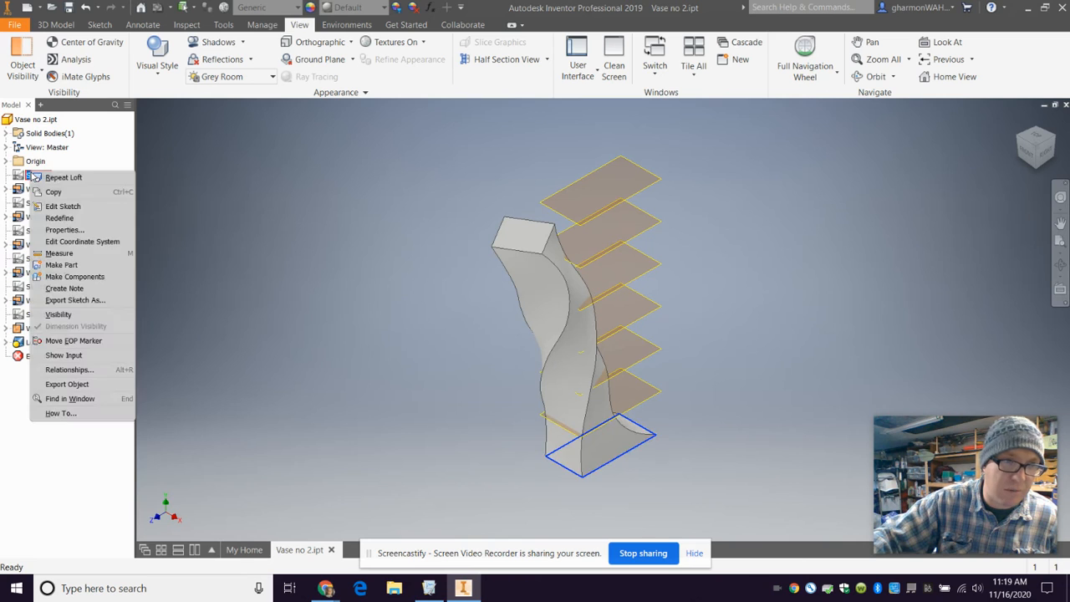
click(75, 318)
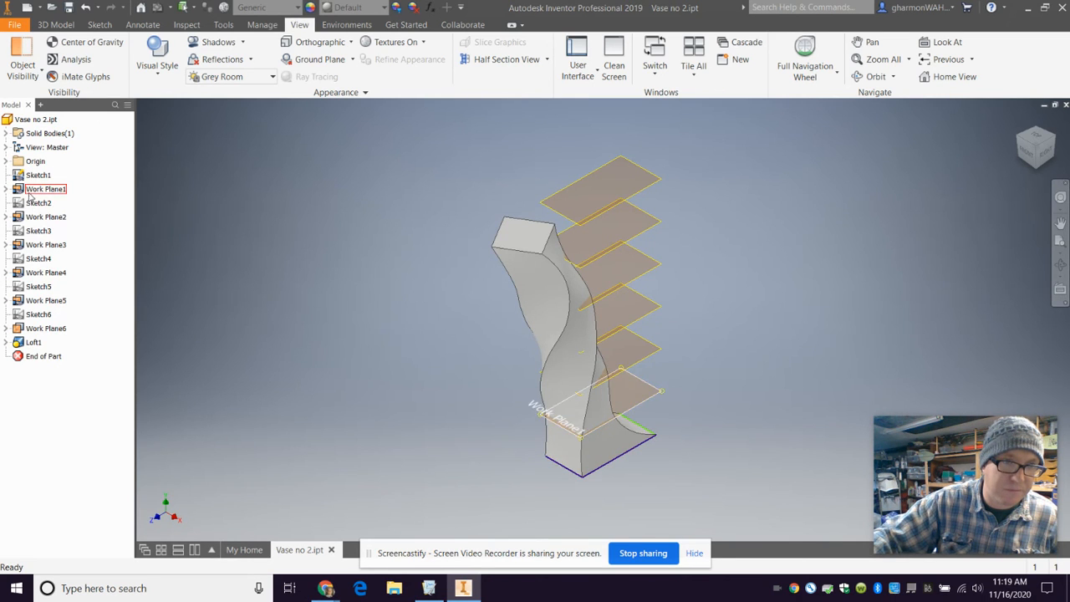
right_click(25, 204)
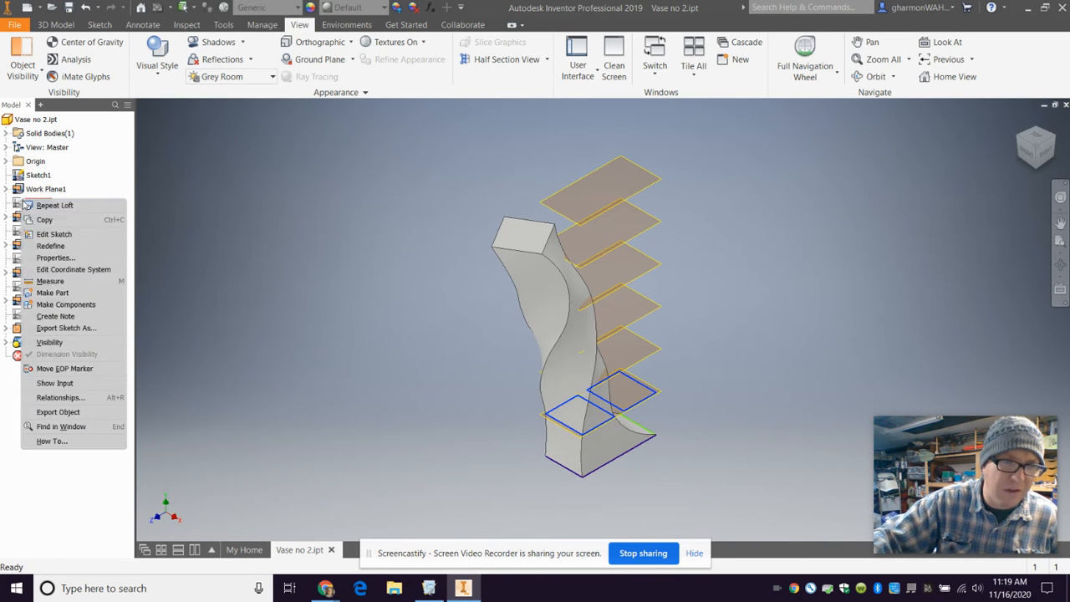
click(63, 349)
right_click(19, 232)
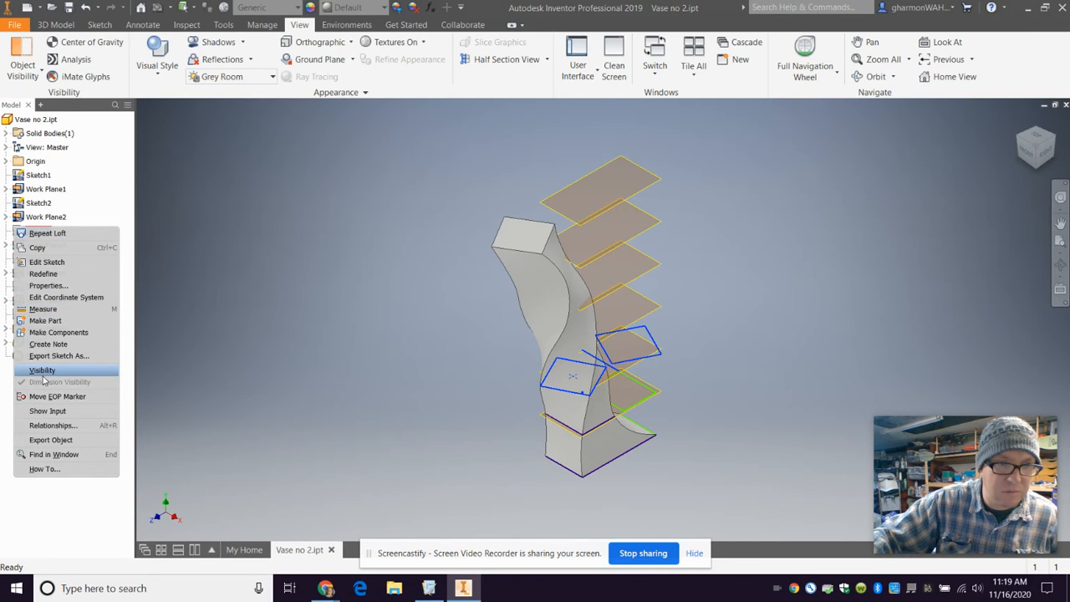
click(43, 372)
- Turn on the visibility of Sketch4, Sketch5 and Sketch6
right_click(25, 260)
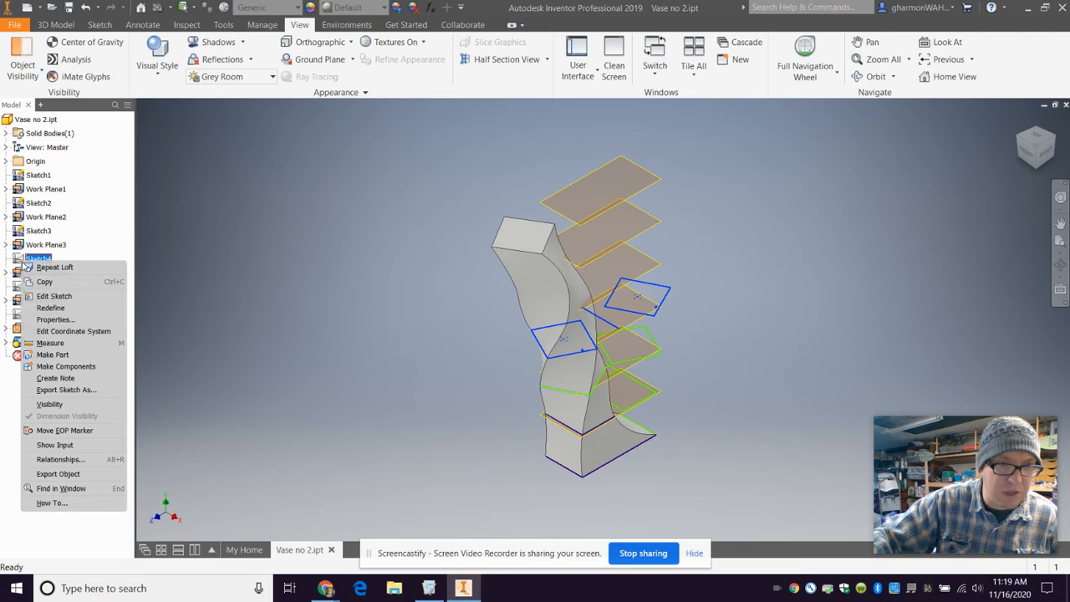
click(51, 404)
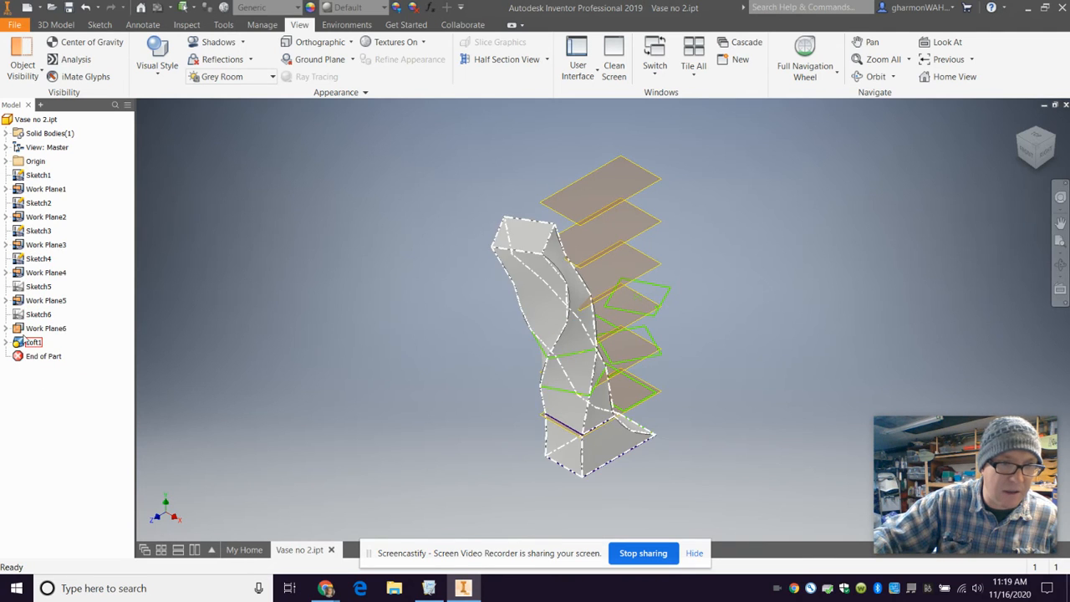
right_click(25, 285)
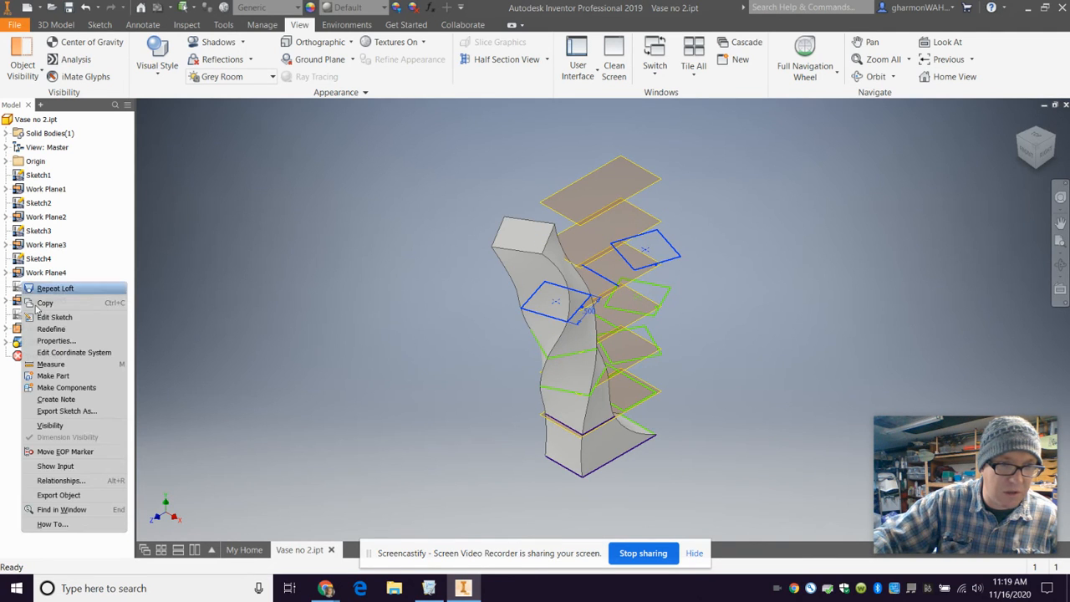
click(50, 424)
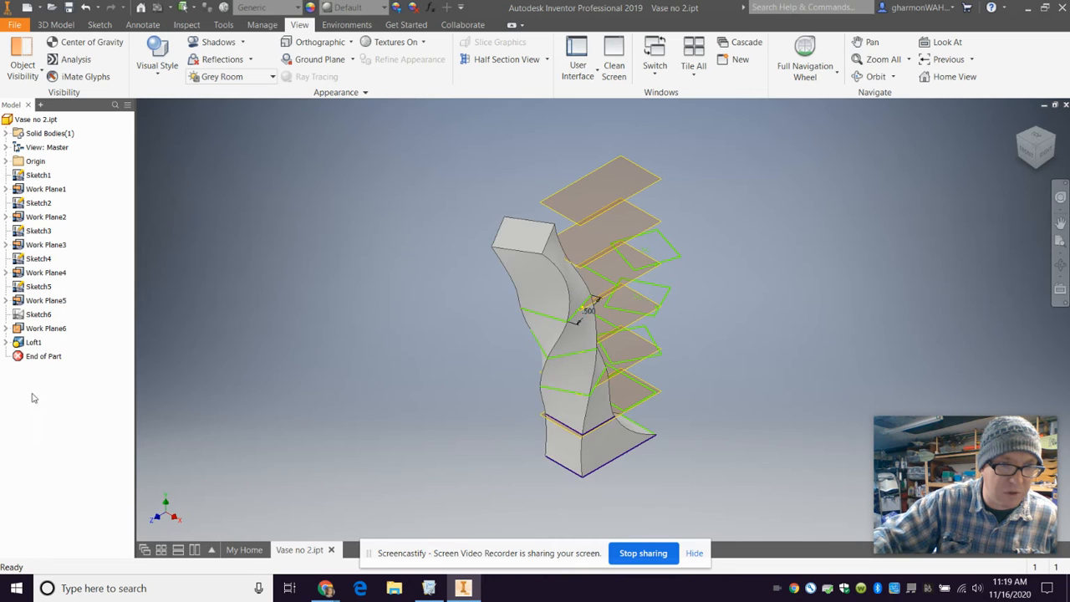
right_click(26, 316)
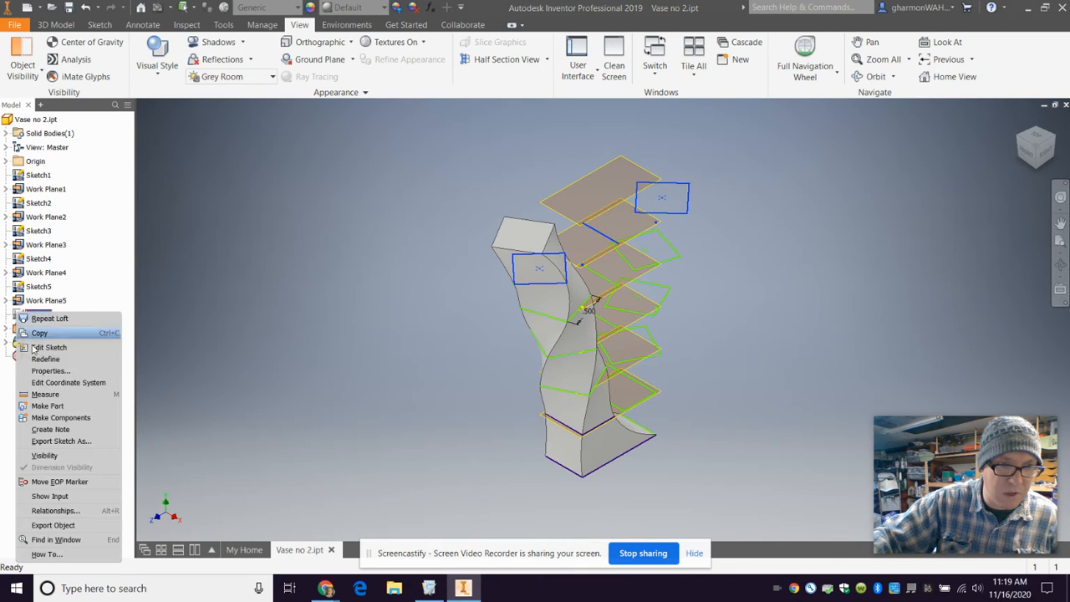
click(44, 454)
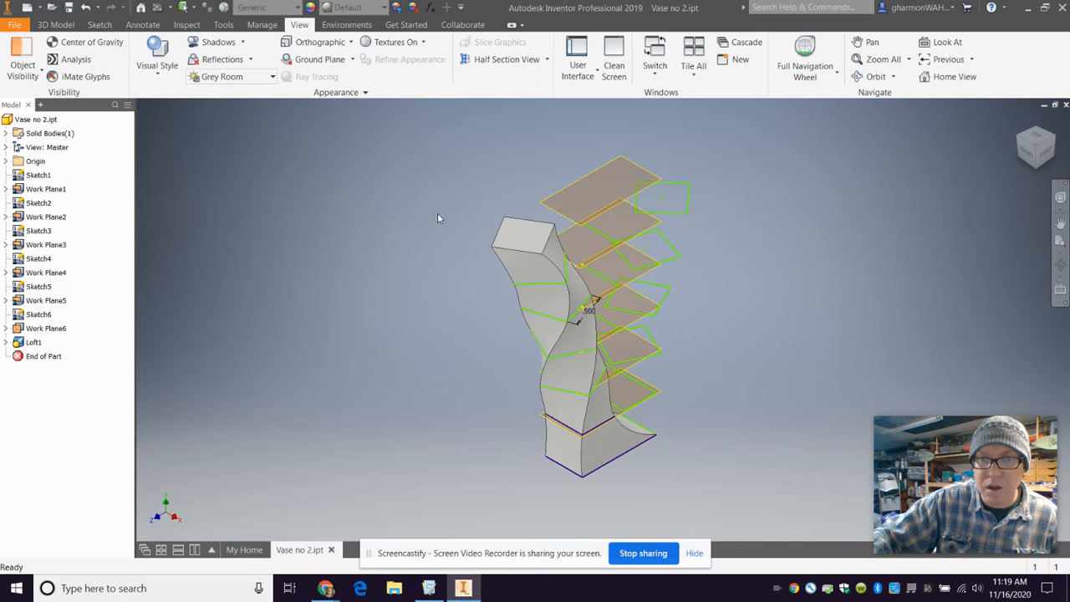
- Start a second loft from the base edges through the other-side loops of Sketch2, Sketch3 and Sketch4
click(71, 25)
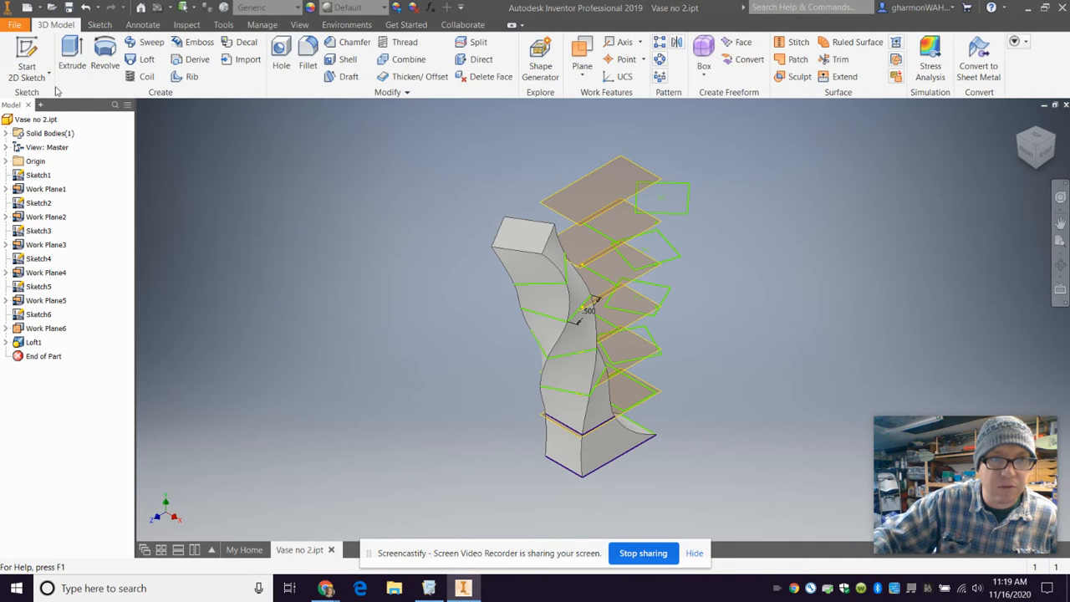
click(147, 60)
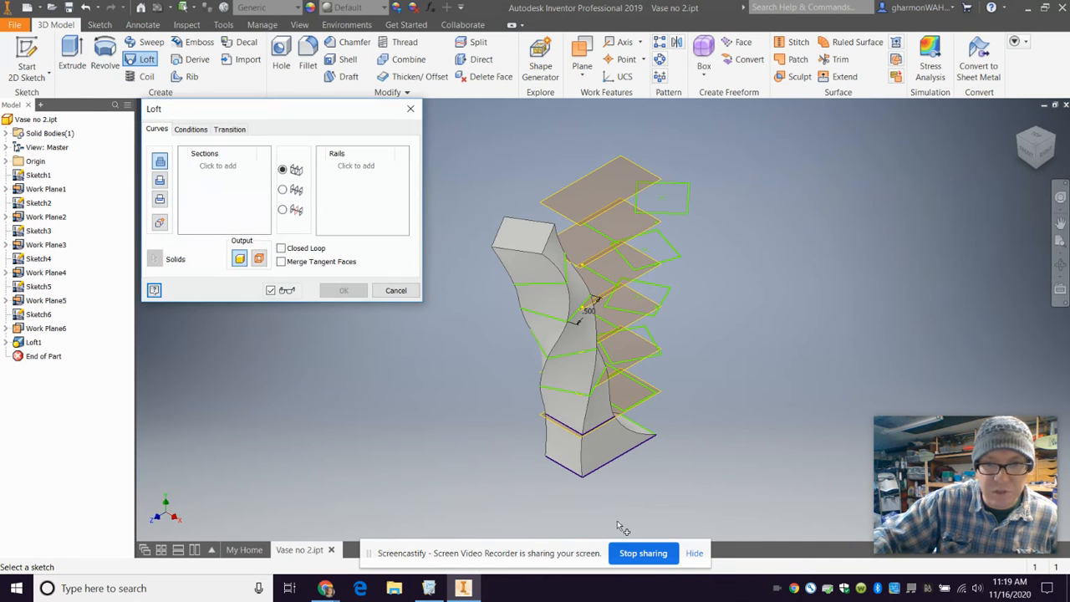
click(615, 472)
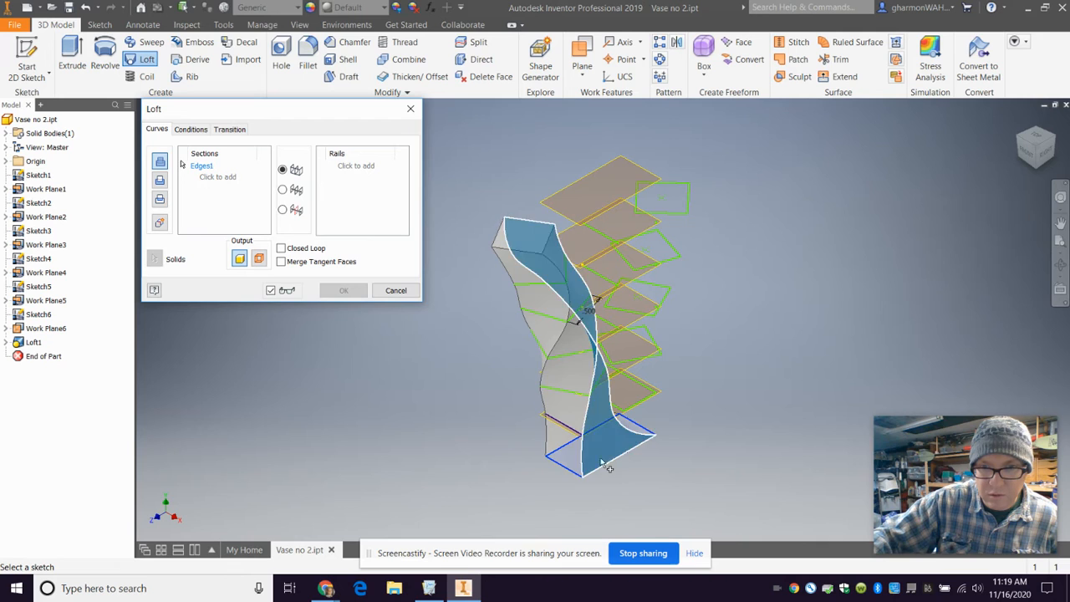
click(644, 407)
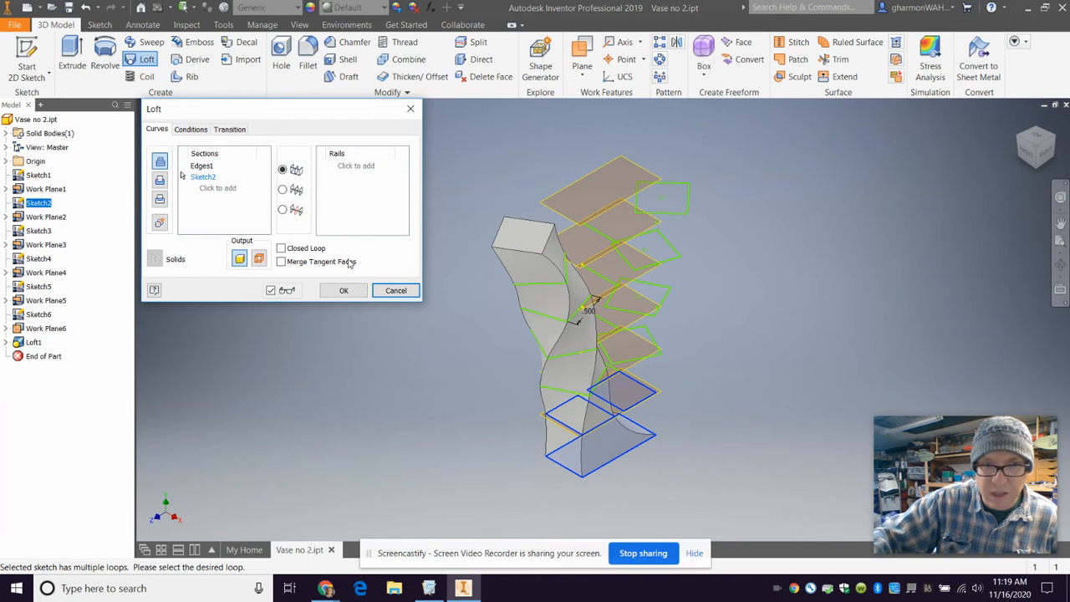
click(631, 360)
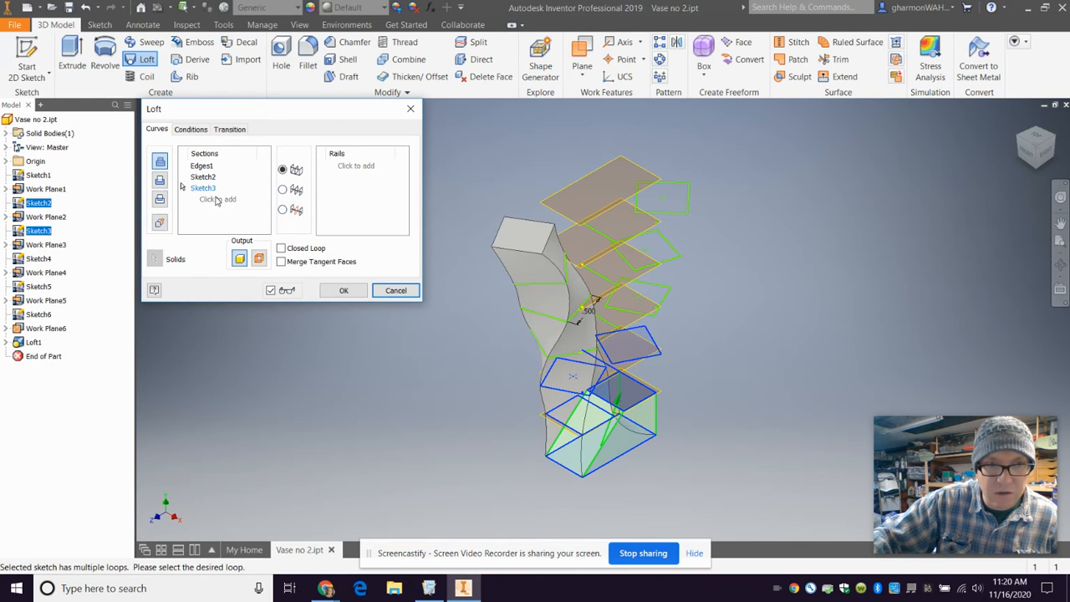
click(648, 305)
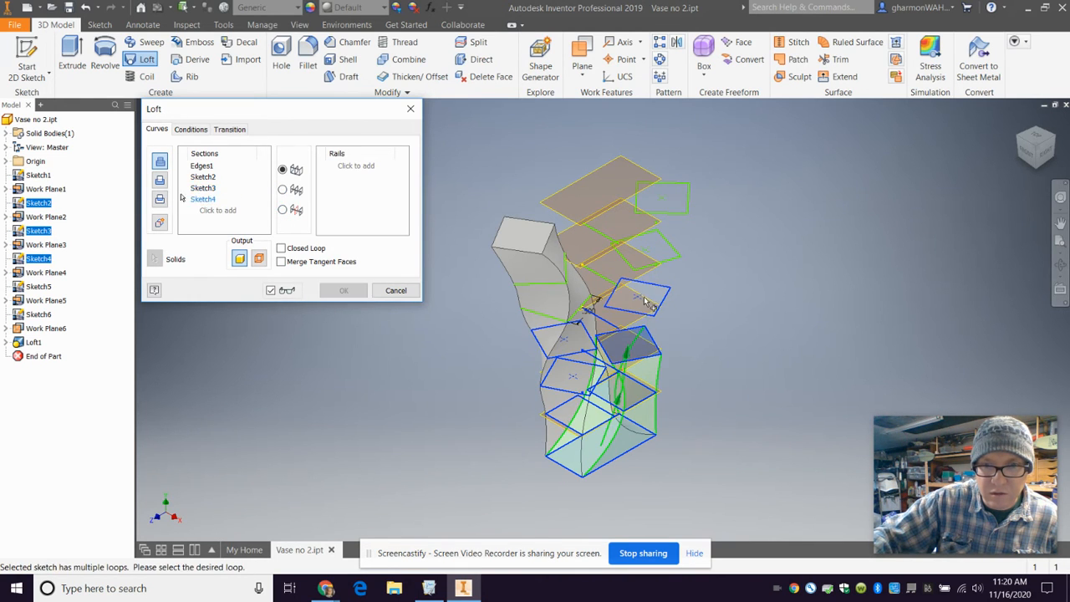
- Add the other-side loops of Sketch5 and Sketch6 as the next sections and create the solid loft
click(234, 210)
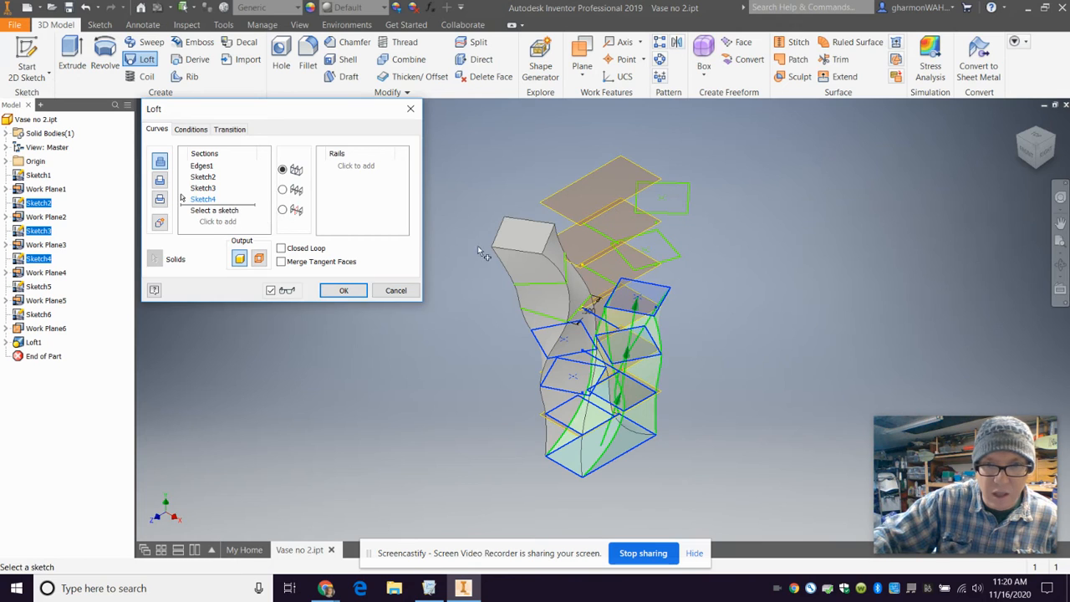
click(645, 274)
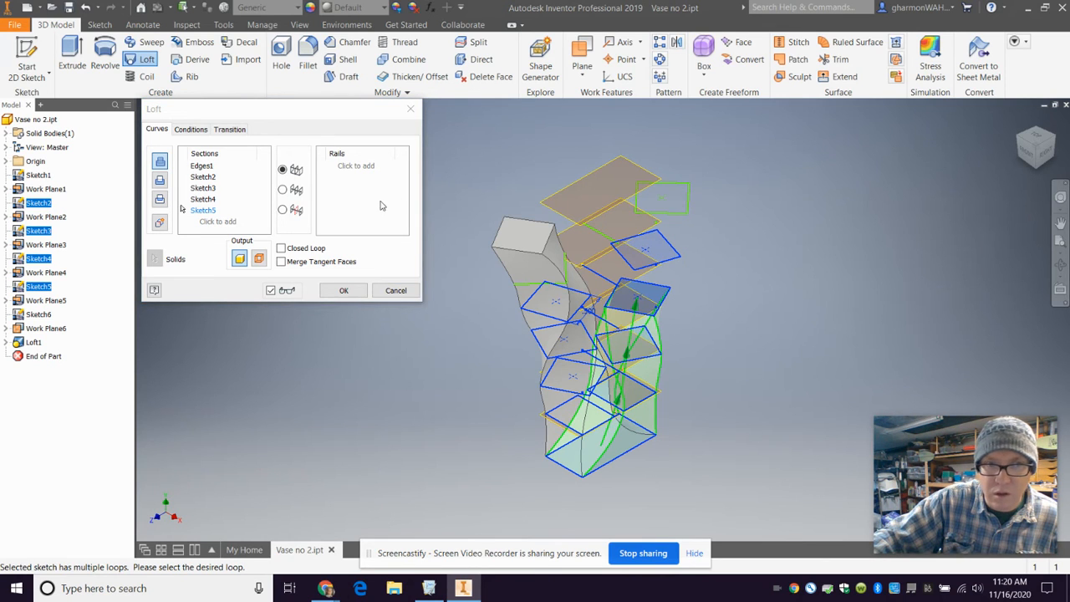
click(666, 216)
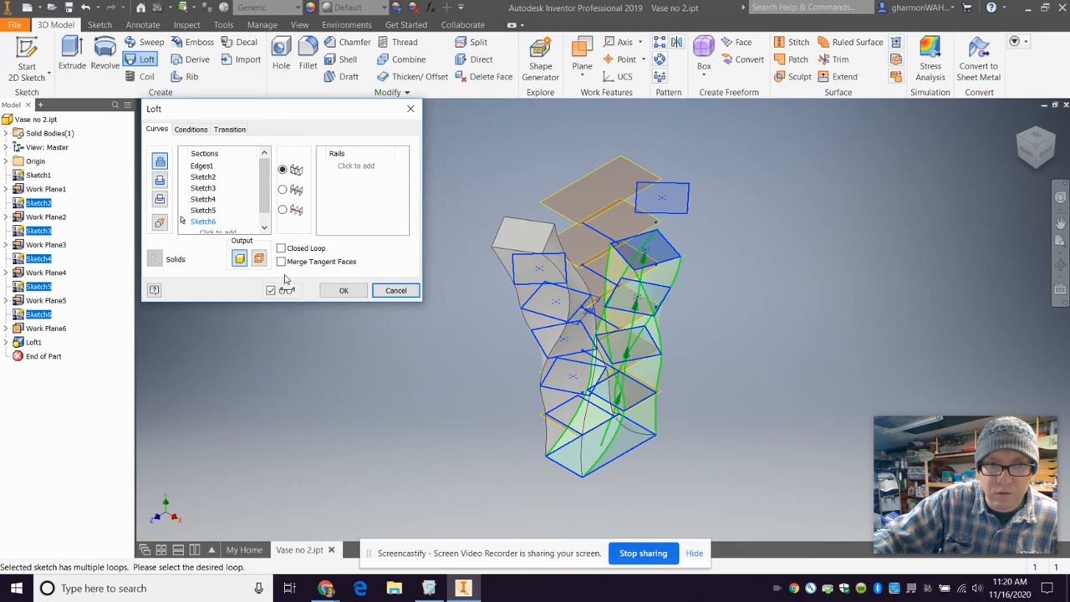
click(343, 290)
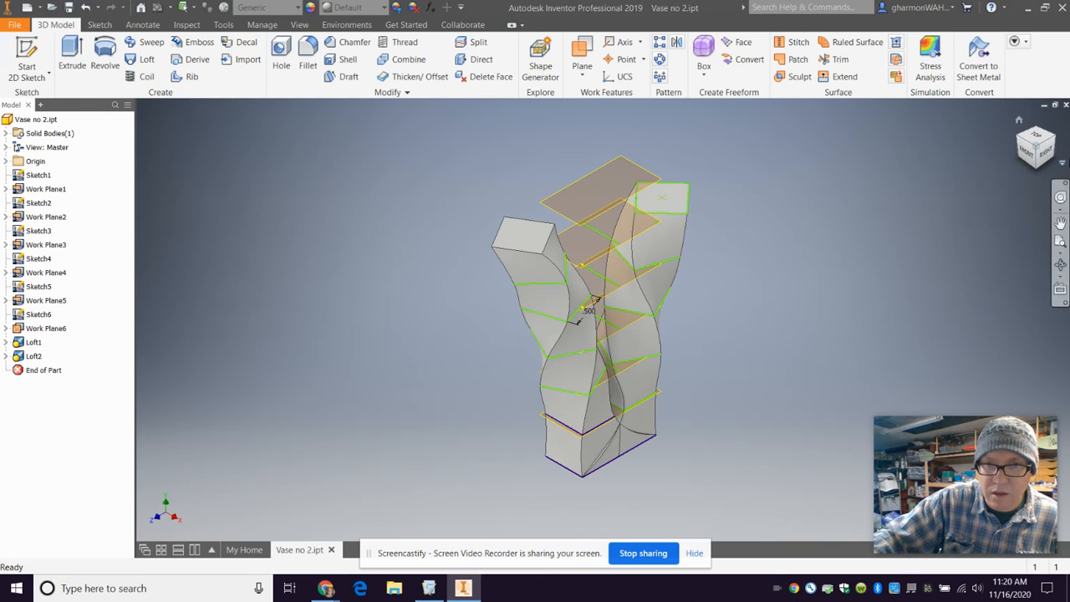
- Shell the vase with a 0.05 in wall thickness, removing the top end faces of both twisted arms
click(1019, 121)
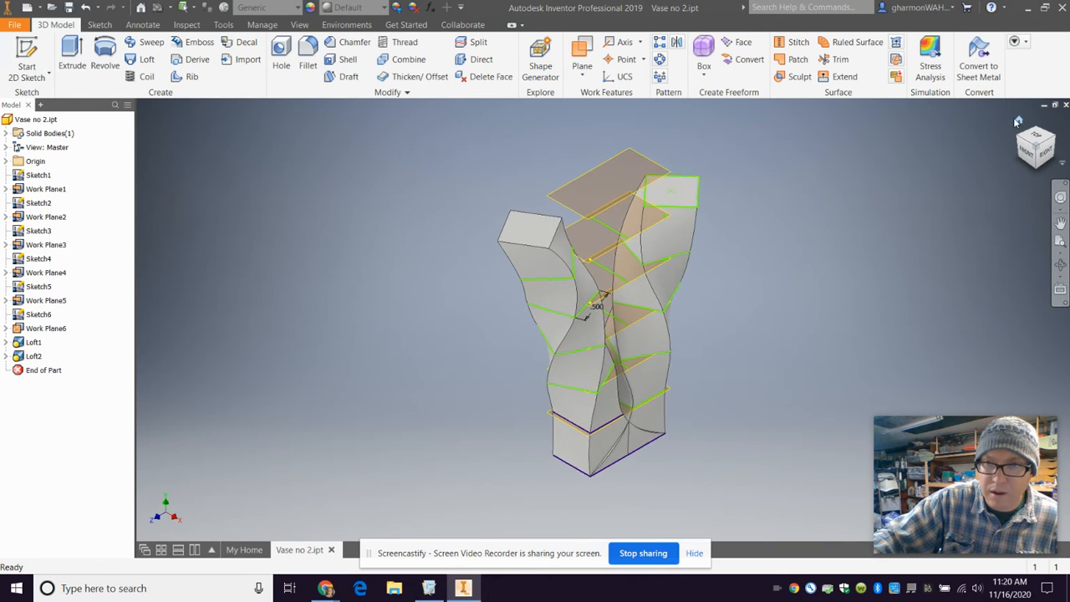
click(1036, 140)
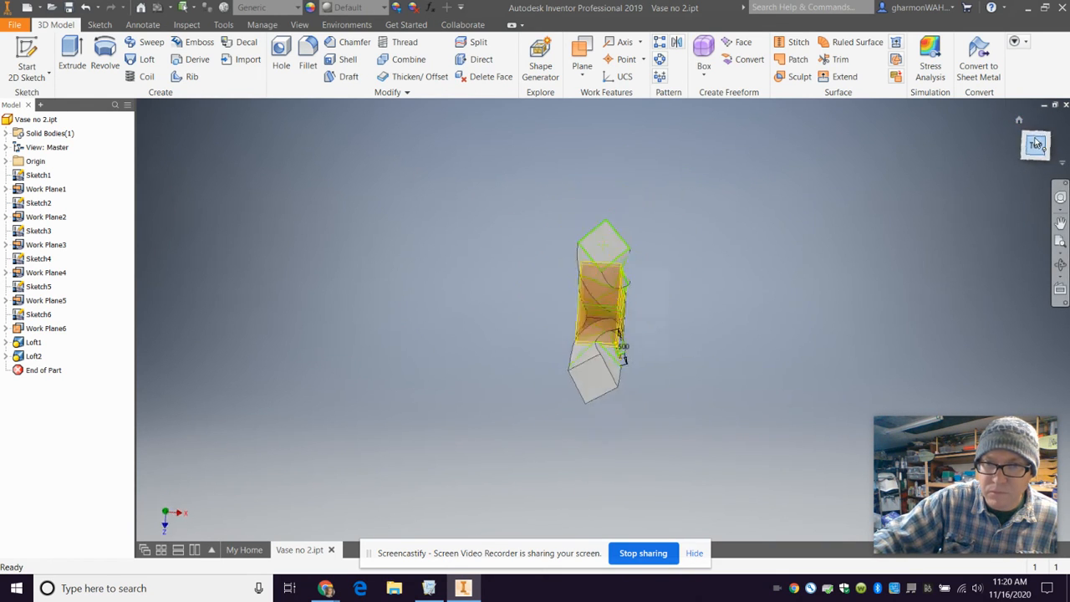
click(1019, 122)
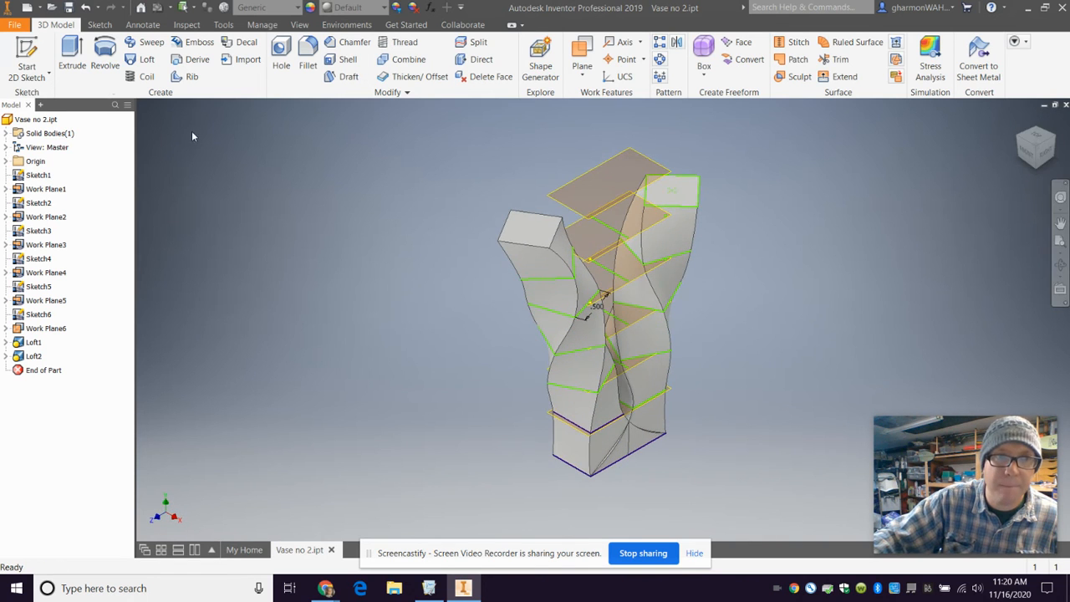
click(347, 60)
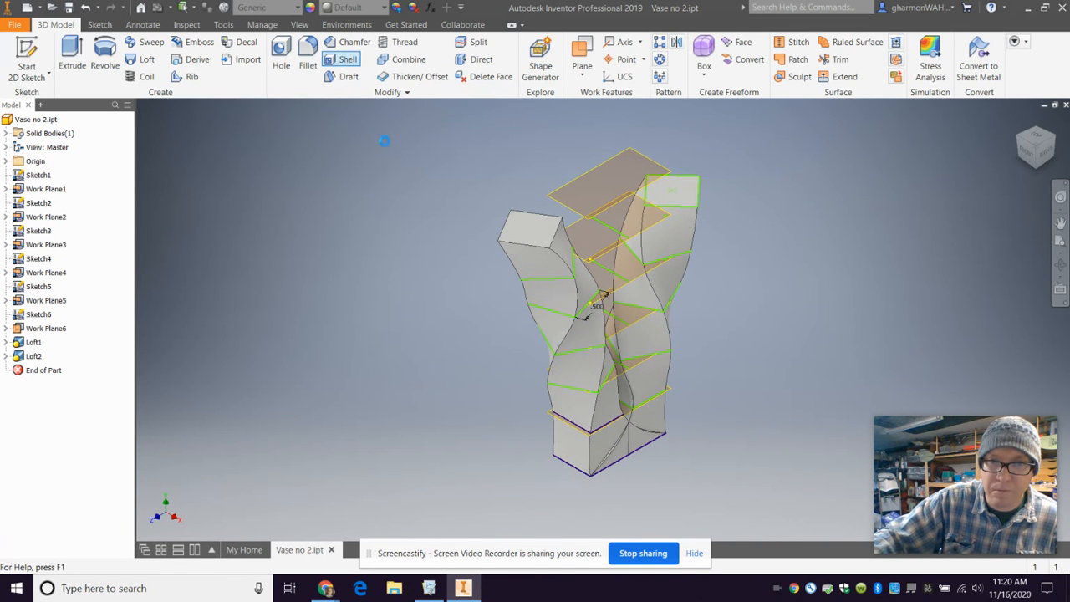
click(539, 237)
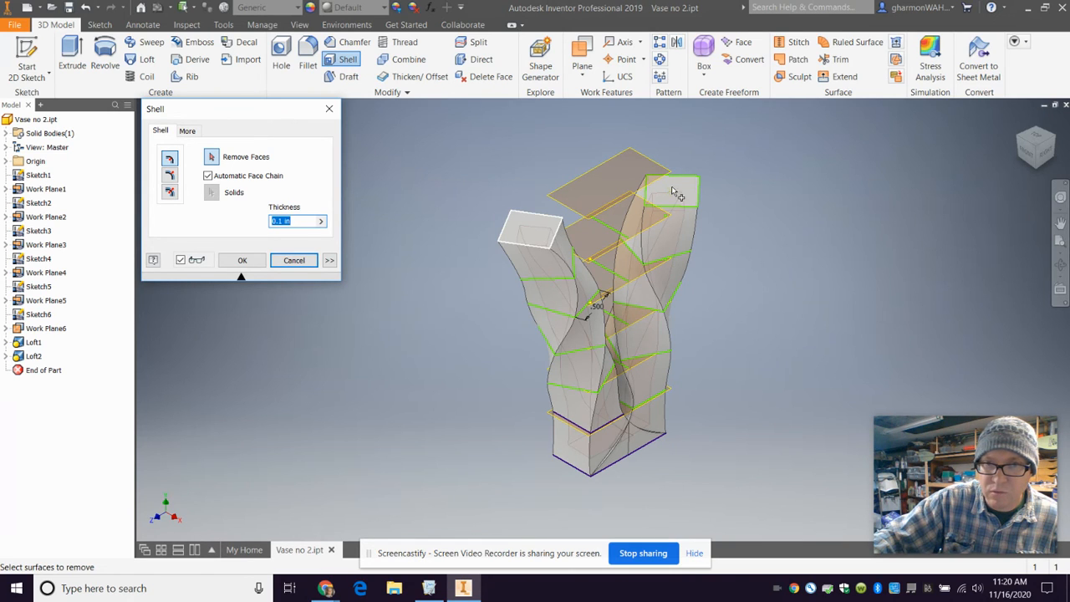
click(678, 193)
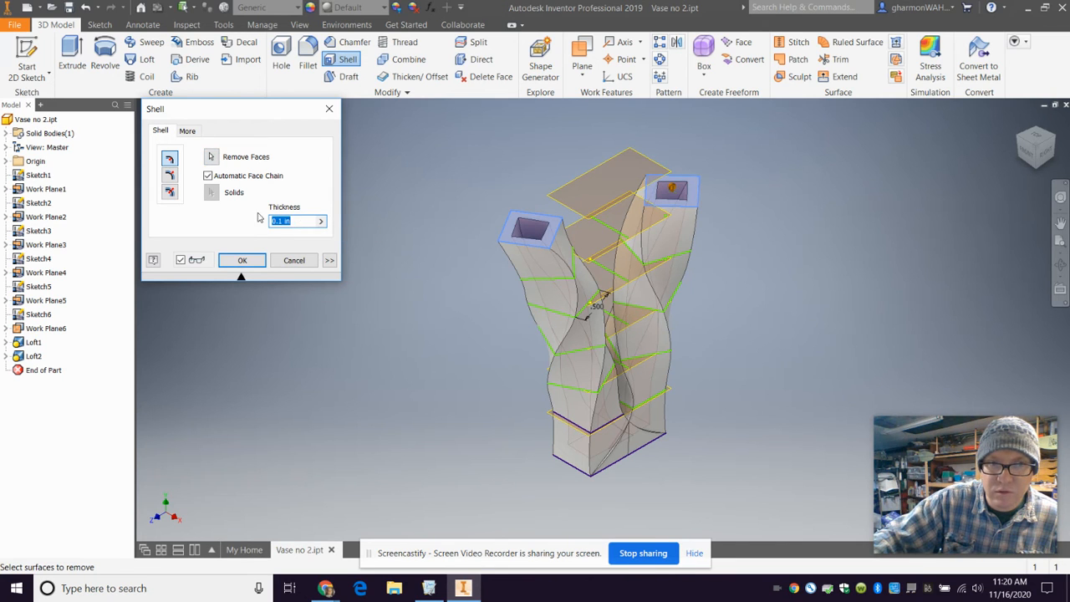
text(.05)
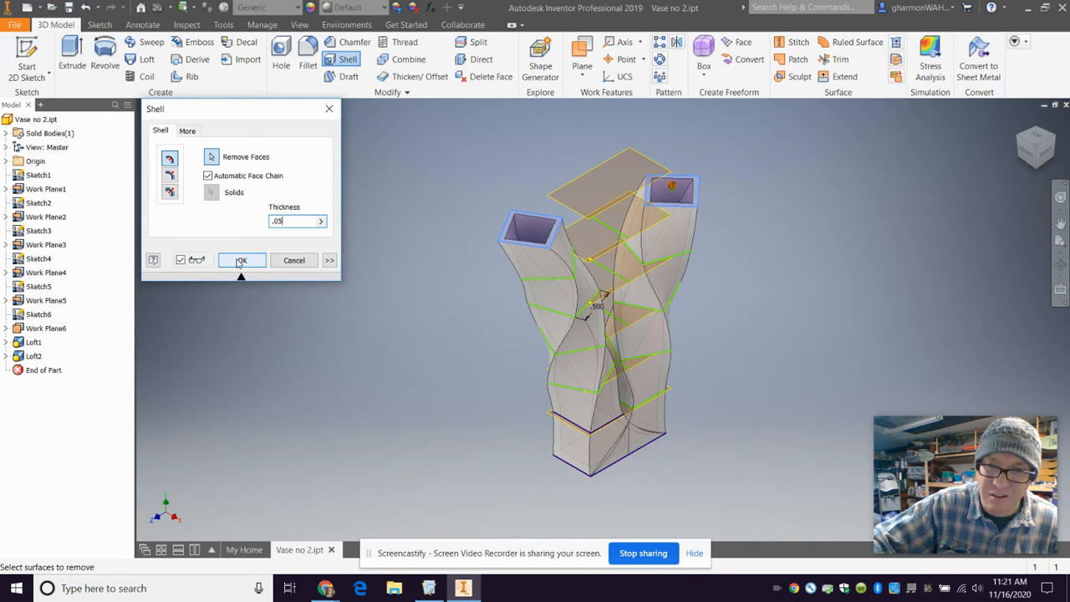
click(241, 261)
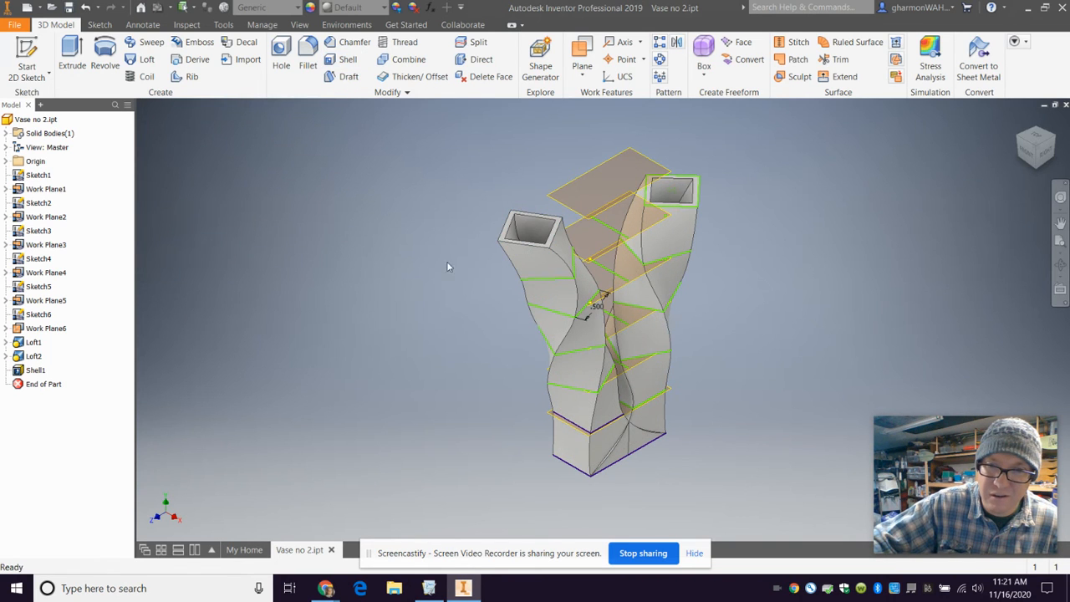
drag(1036, 150, 957, 139)
shift+middle_drag(821, 526, 779, 181)
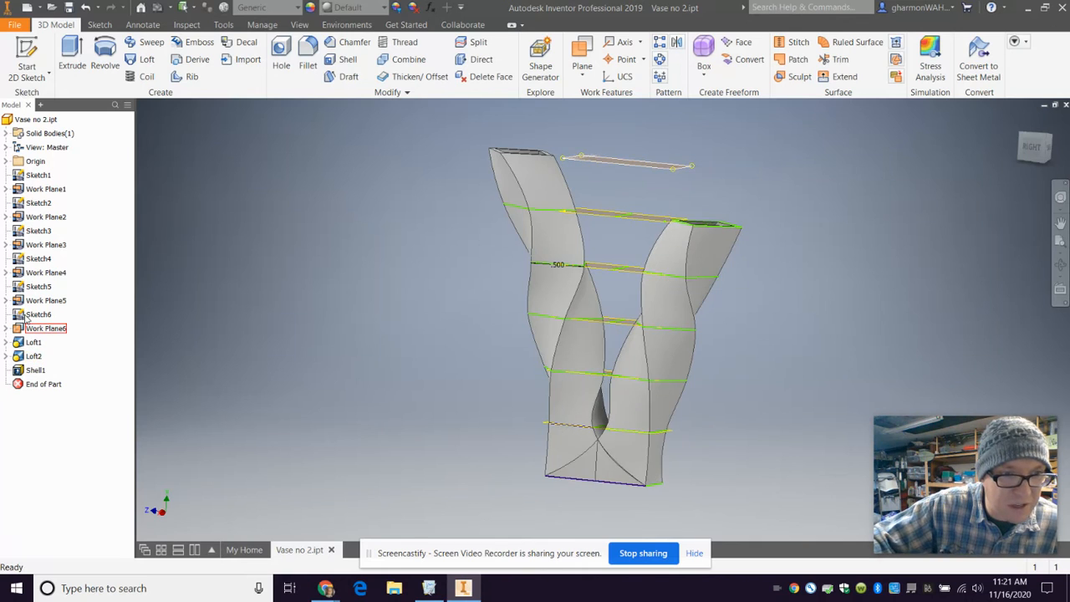
double_click(34, 356)
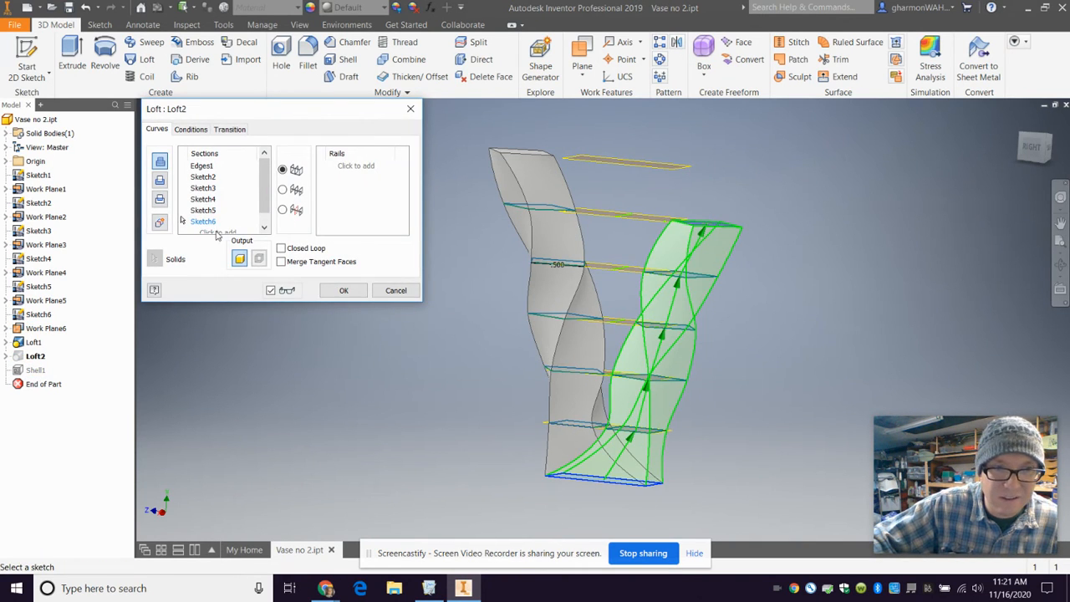
click(216, 232)
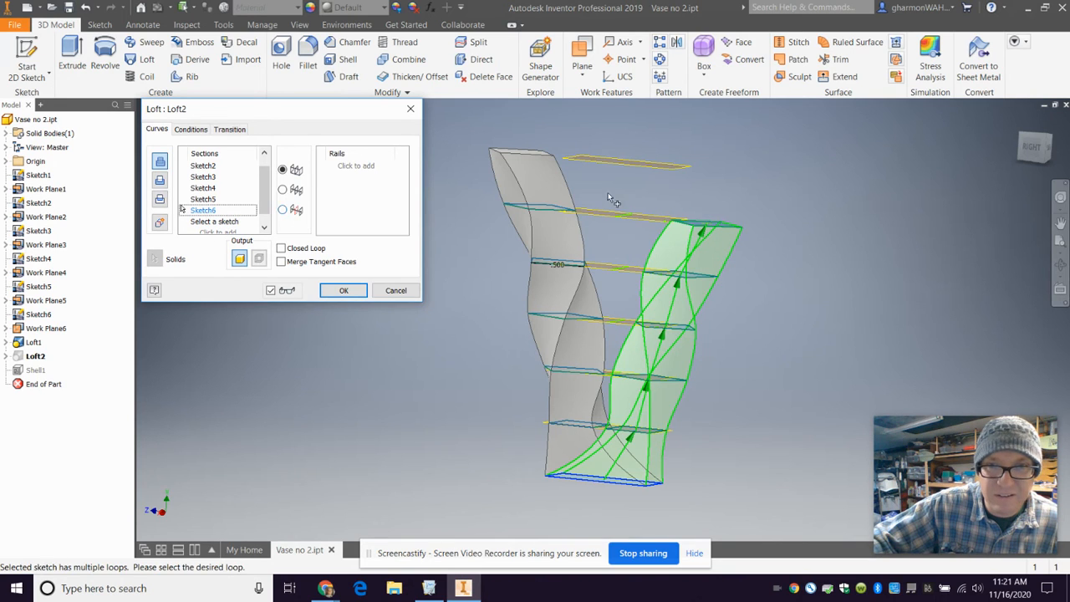
click(6, 341)
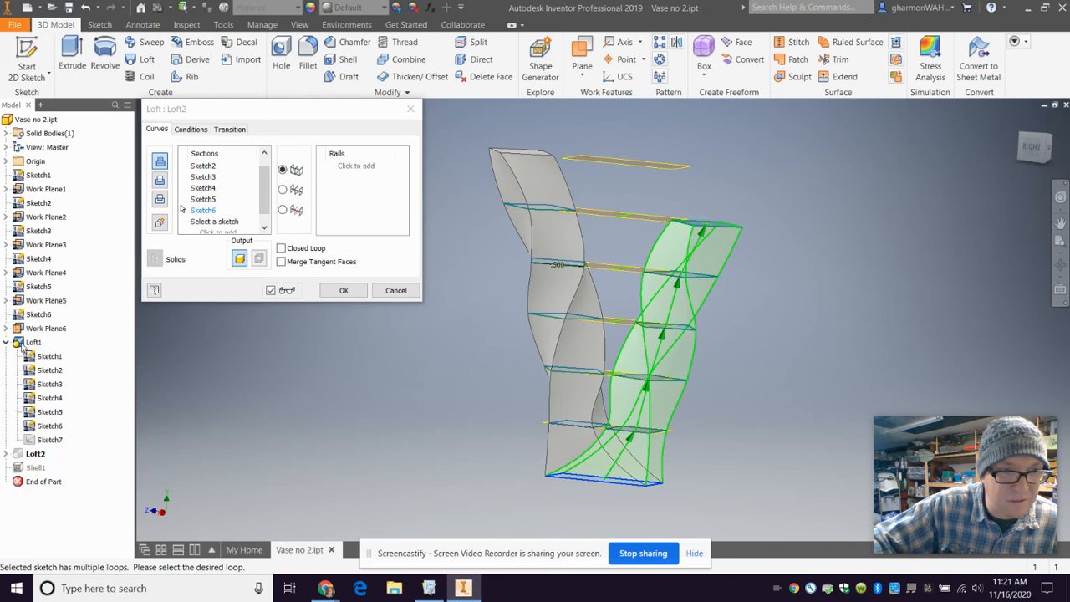
right_click(23, 449)
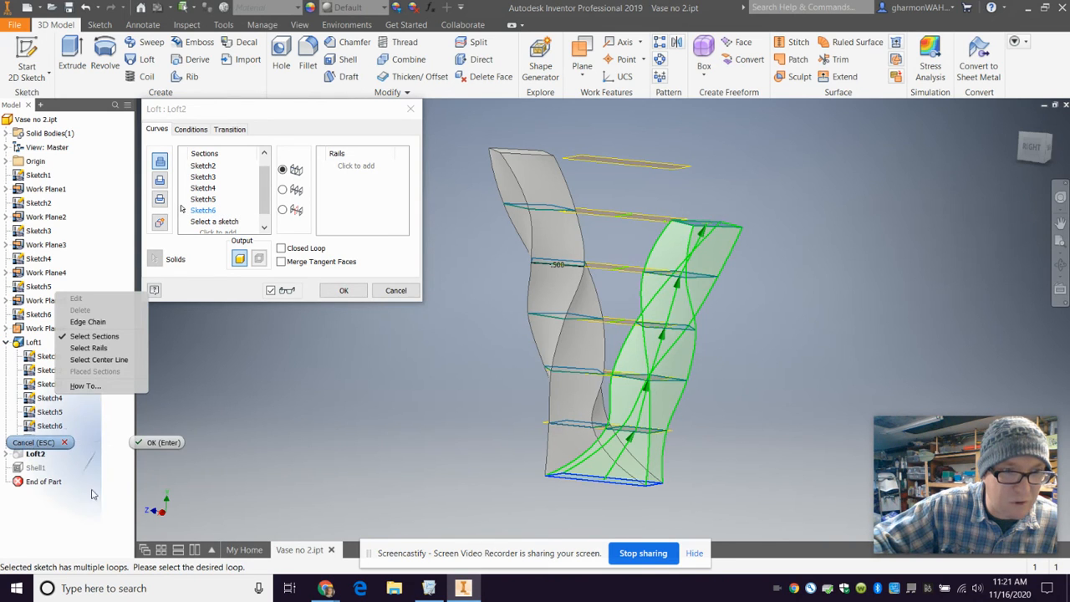
click(63, 477)
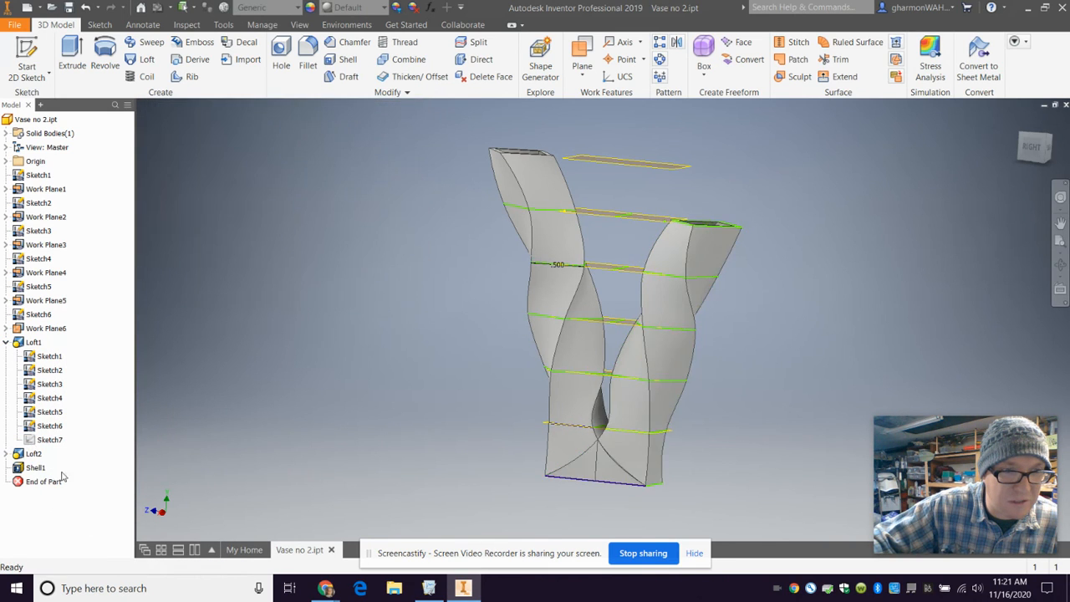
- Make Sketch7 visible and edit Loft2 to add Sketch7's other-side loop as its final section
right_click(28, 445)
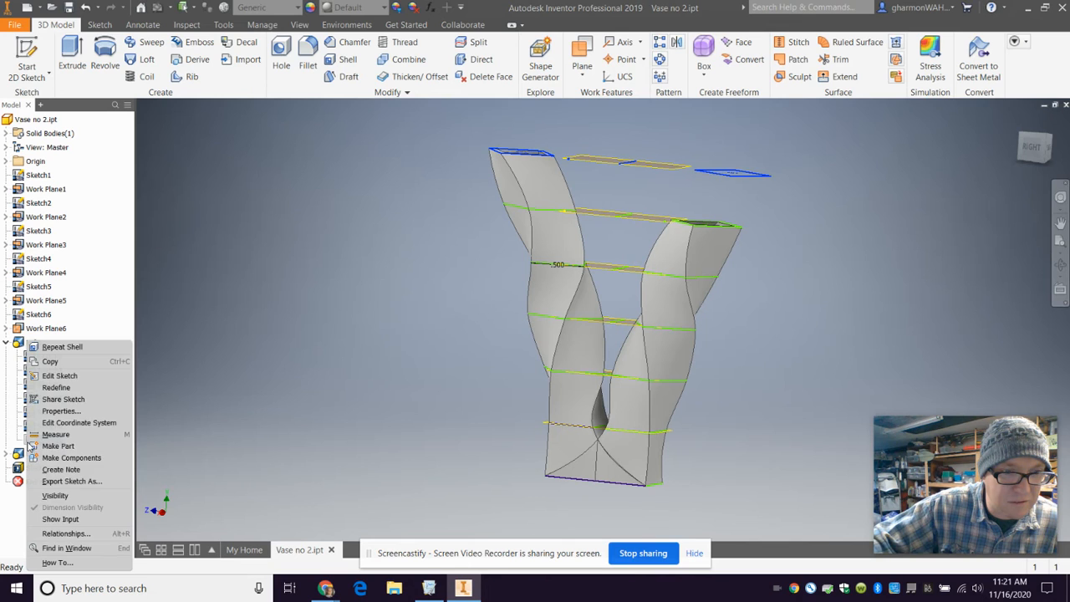
click(55, 496)
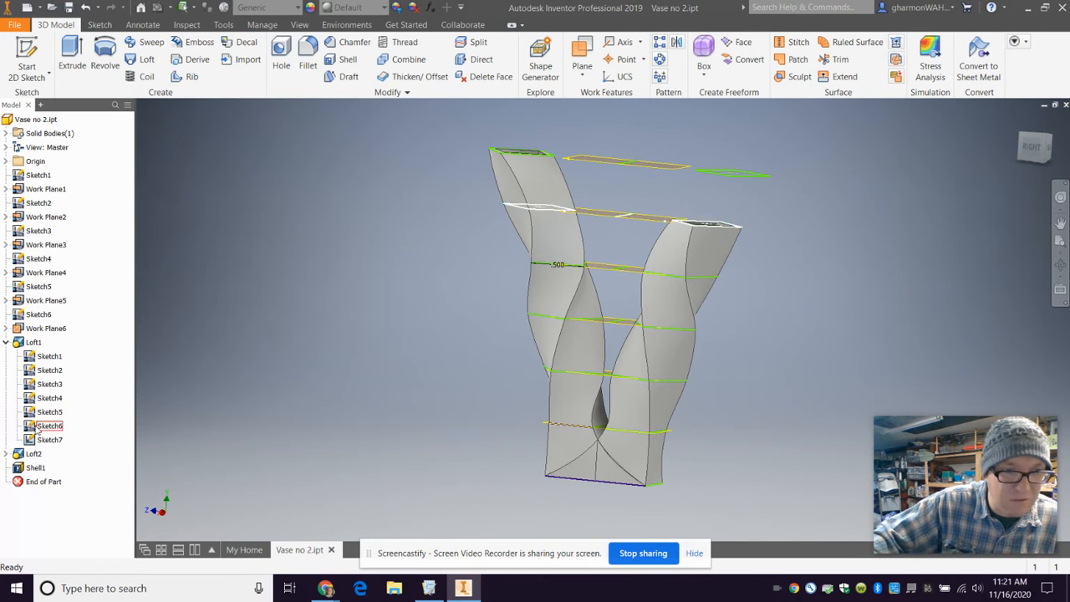
click(6, 453)
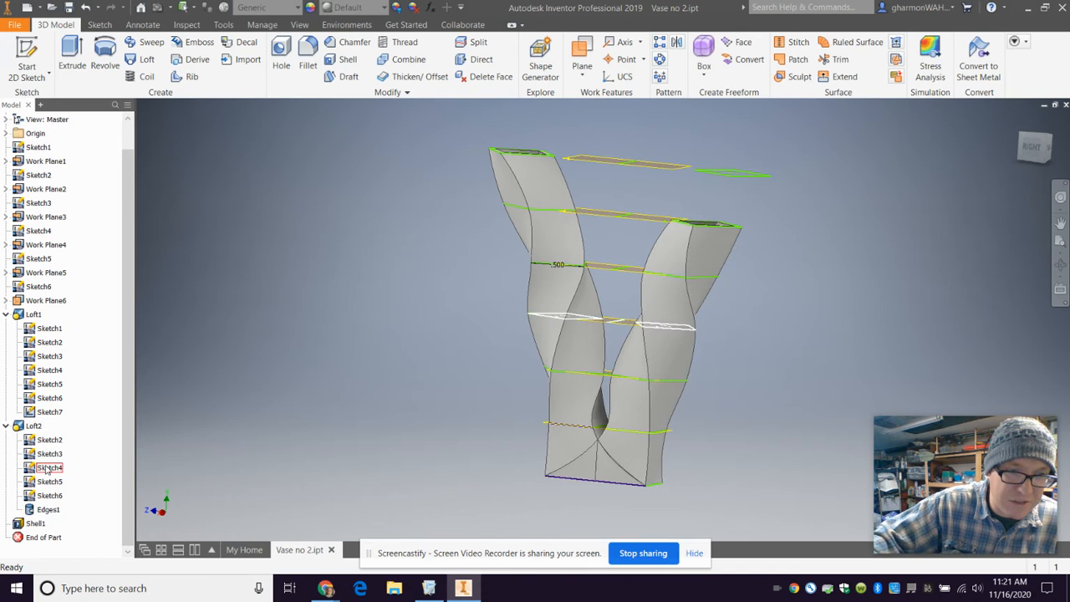
double_click(36, 426)
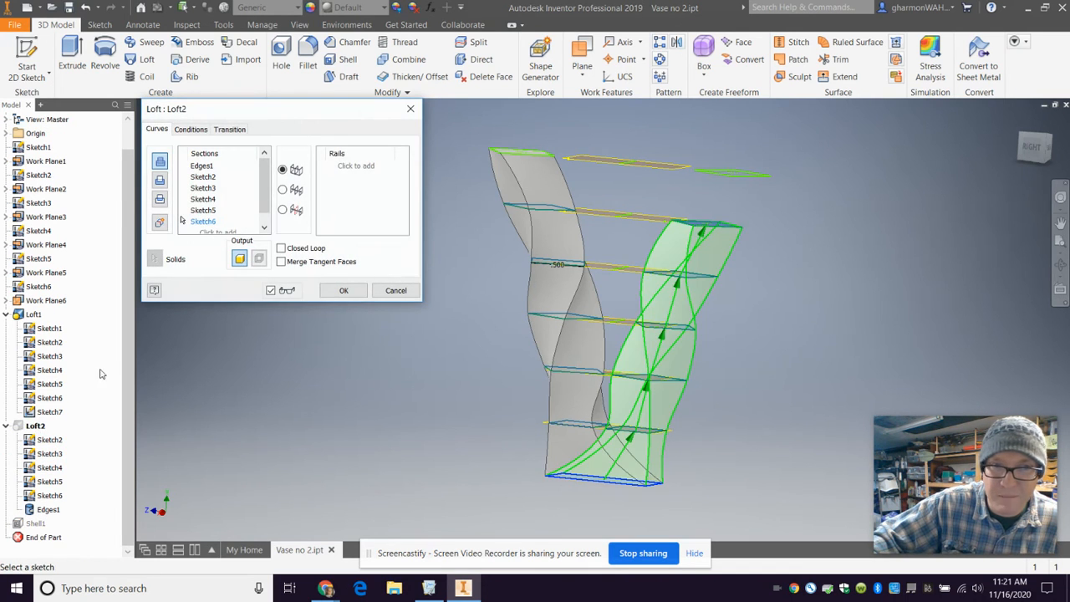
scroll(234, 216, down, 1)
click(217, 221)
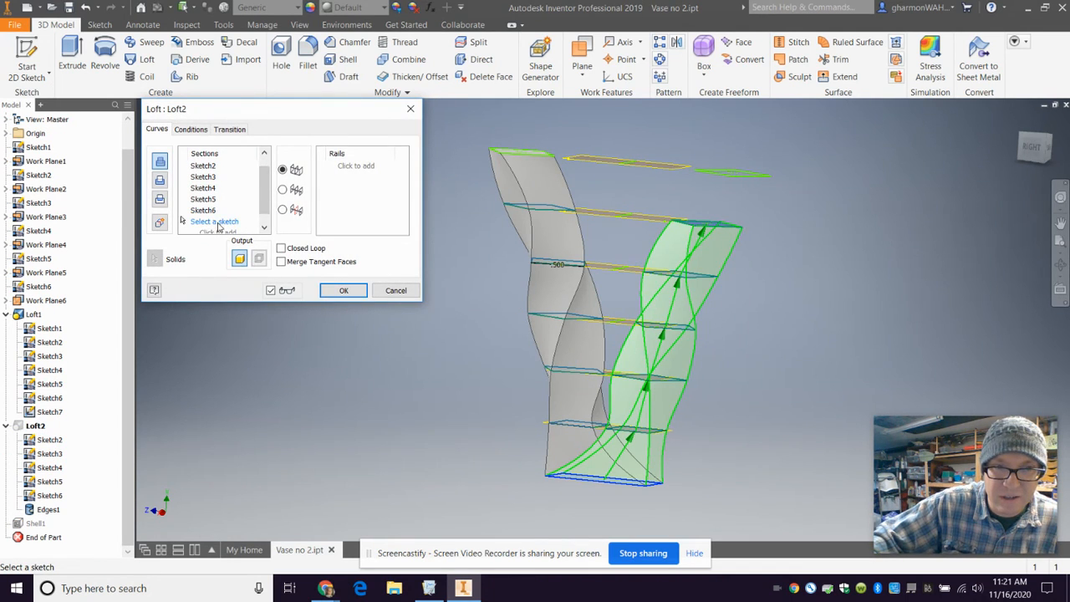
click(722, 174)
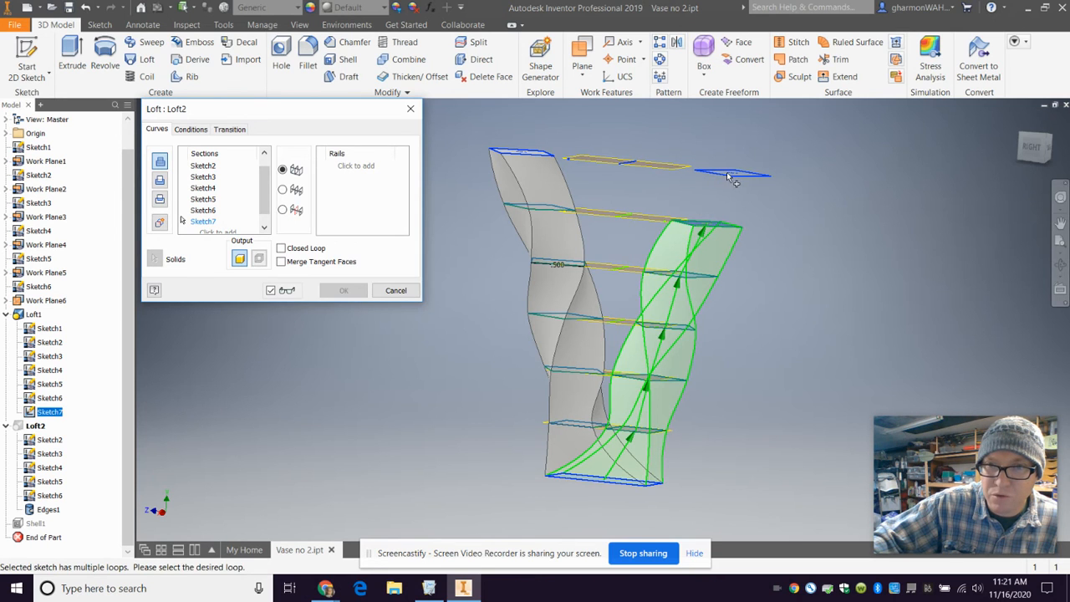
click(1019, 120)
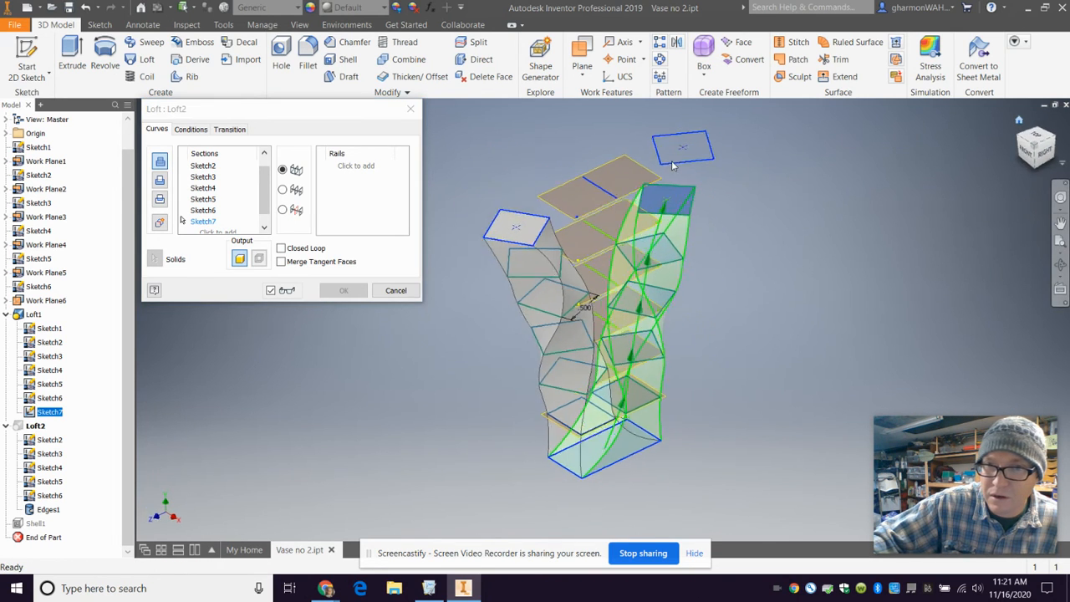
click(690, 149)
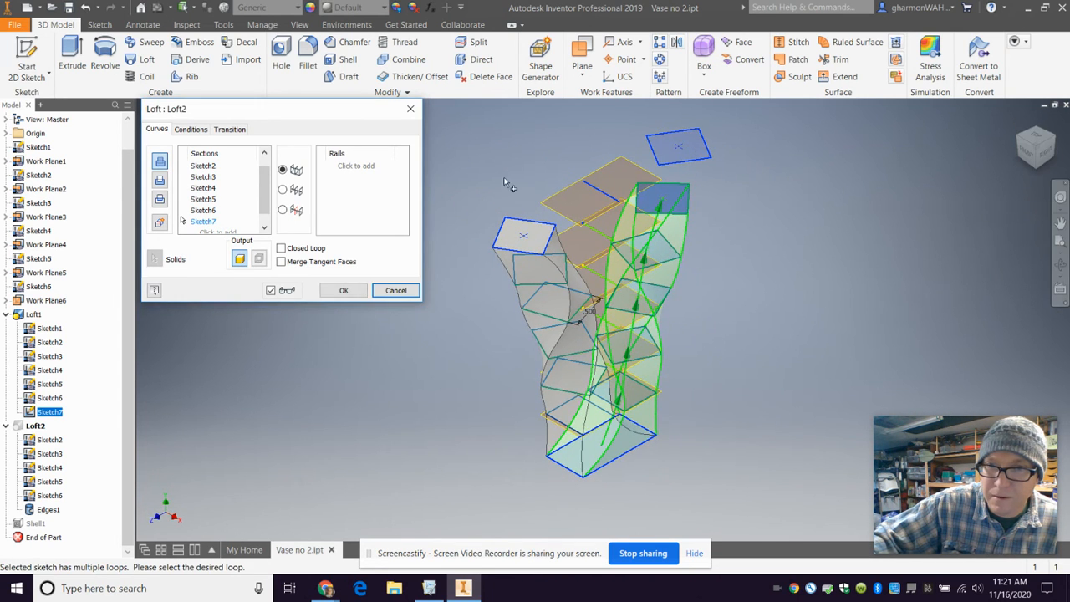
click(346, 292)
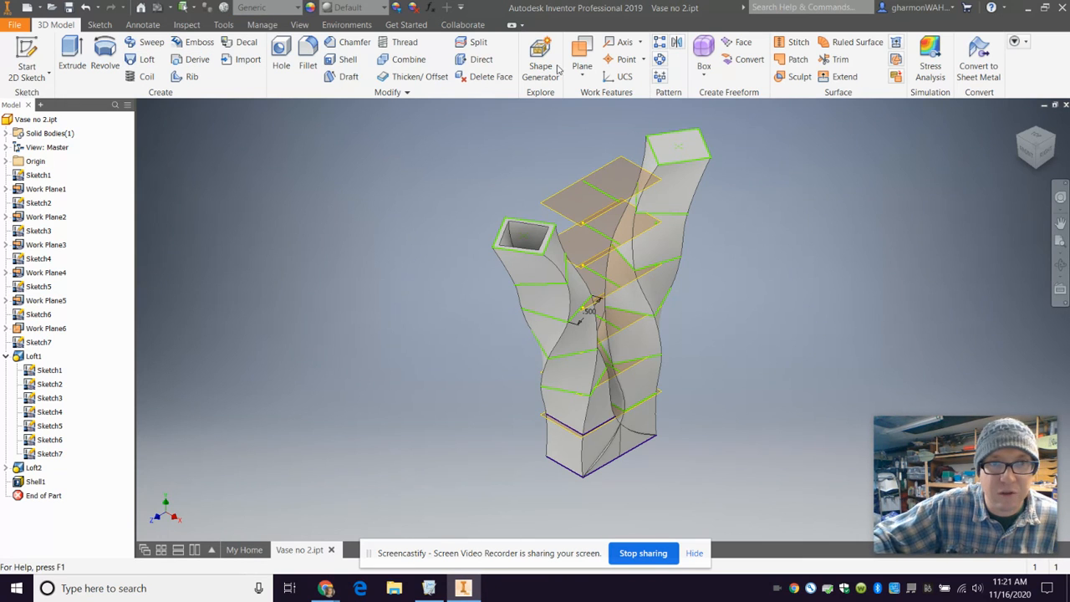
click(345, 60)
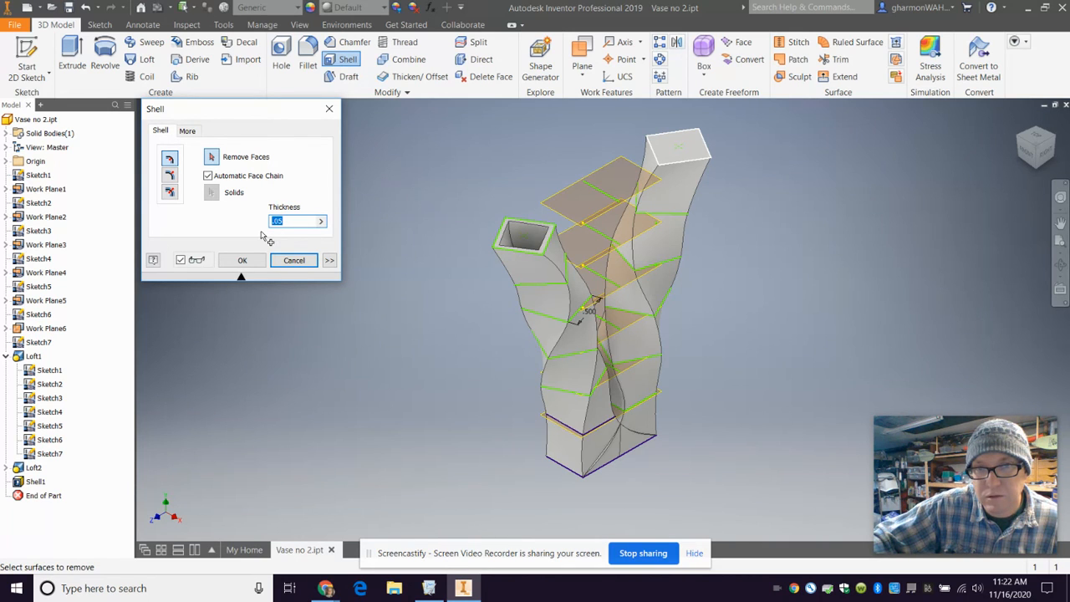
click(677, 154)
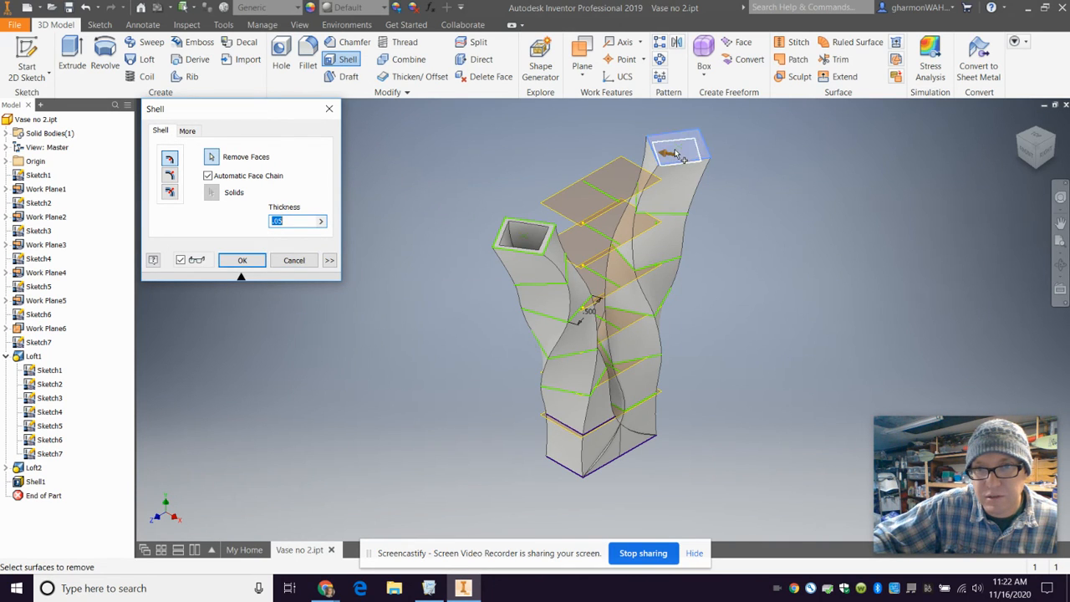
click(314, 262)
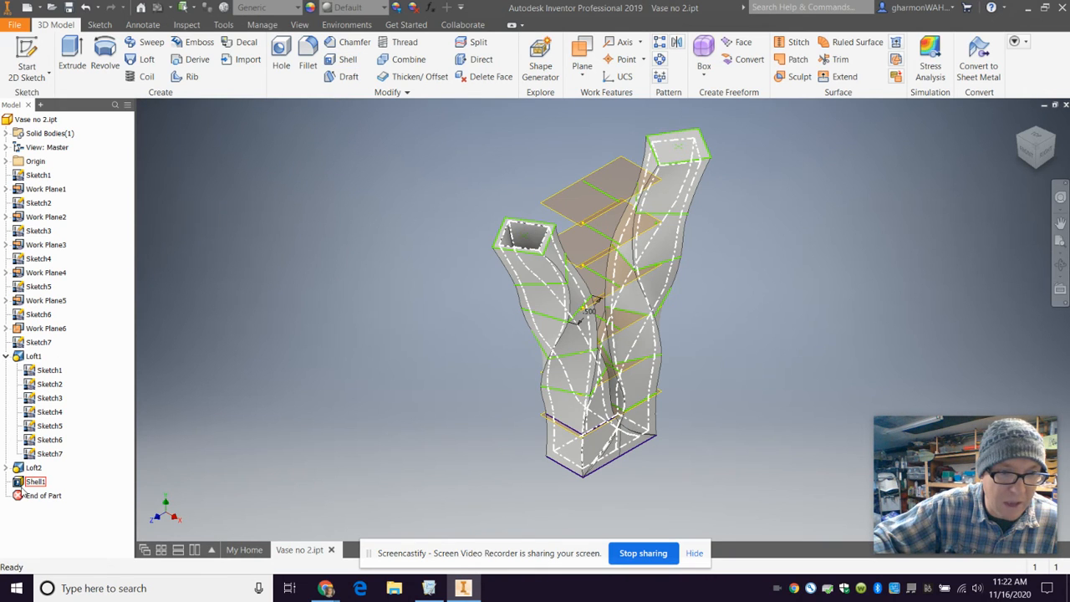
- Delete the existing shell and shell the vase again at 0.05 in wall thickness, removing the top end faces of both arms
right_click(30, 483)
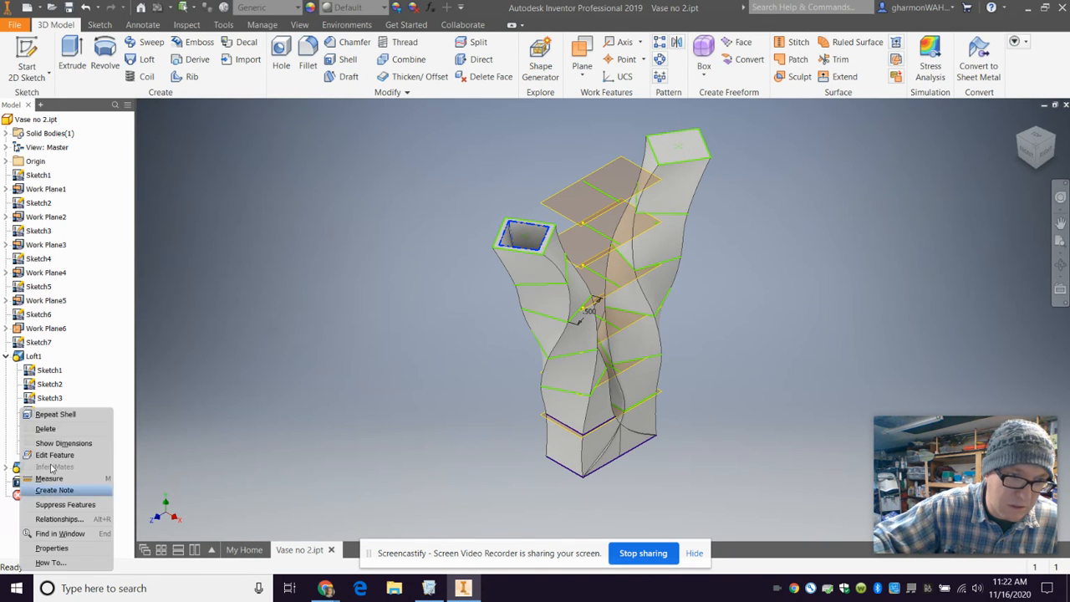
click(66, 428)
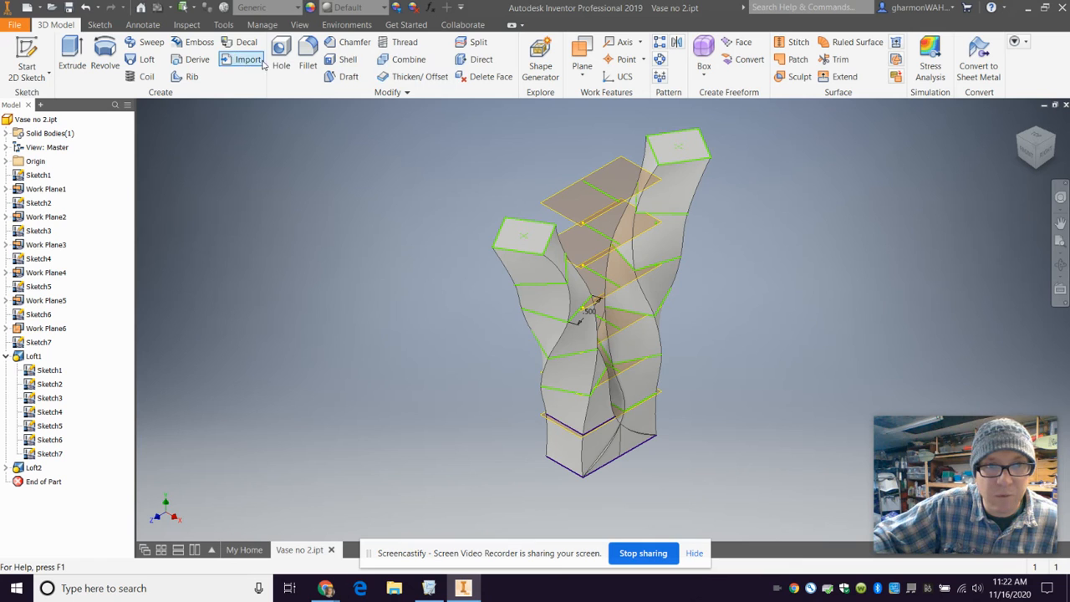
click(348, 61)
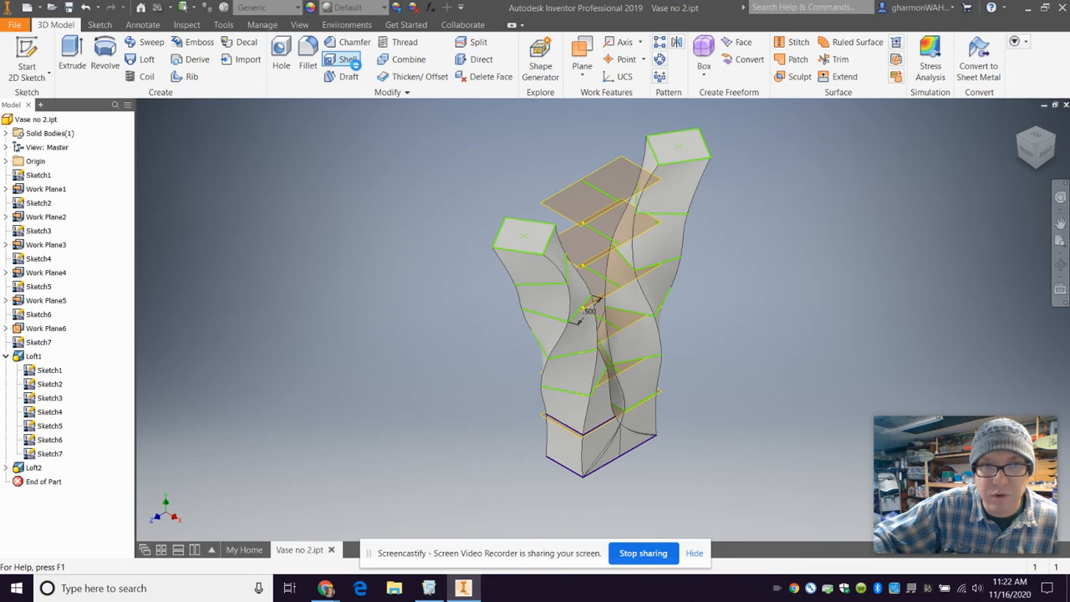
click(525, 242)
click(683, 154)
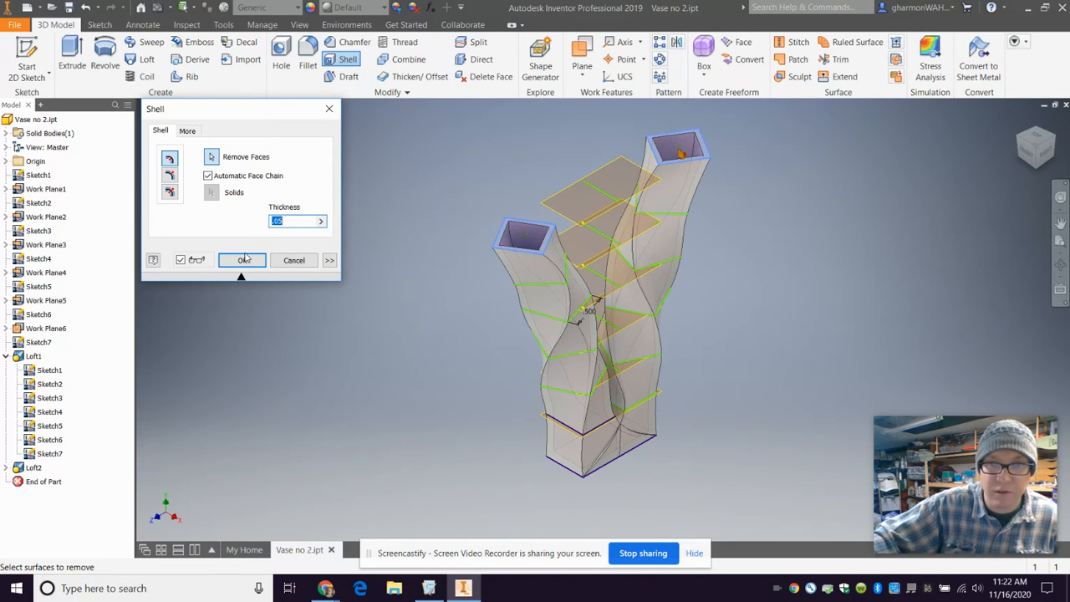
click(244, 262)
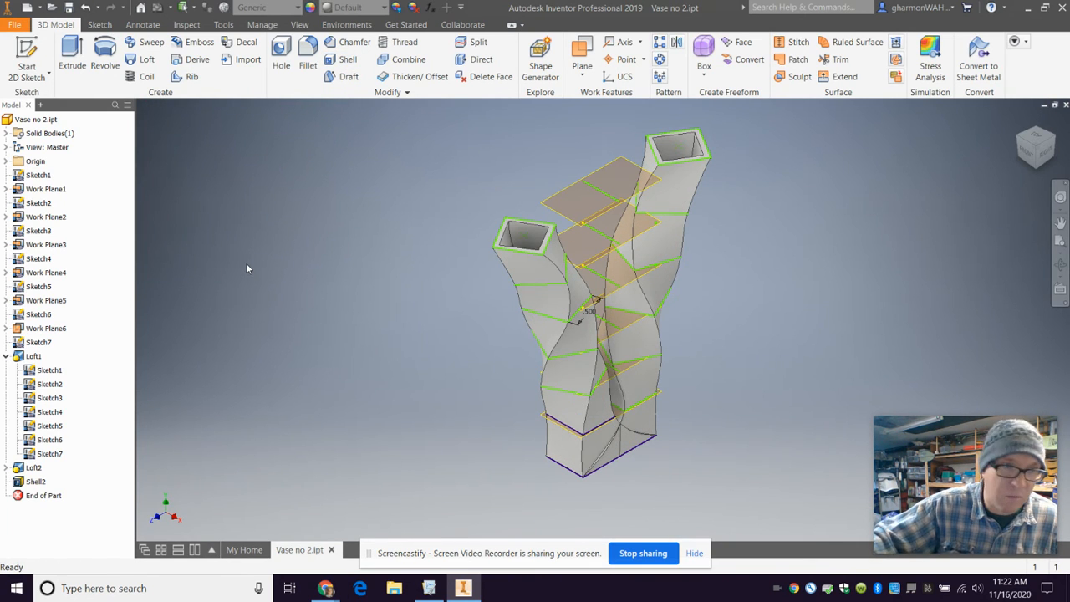
- Edit Sketch1, delete the constraints on the base rectangle's right vertical edge and try to move that edge outward
click(21, 178)
double_click(21, 177)
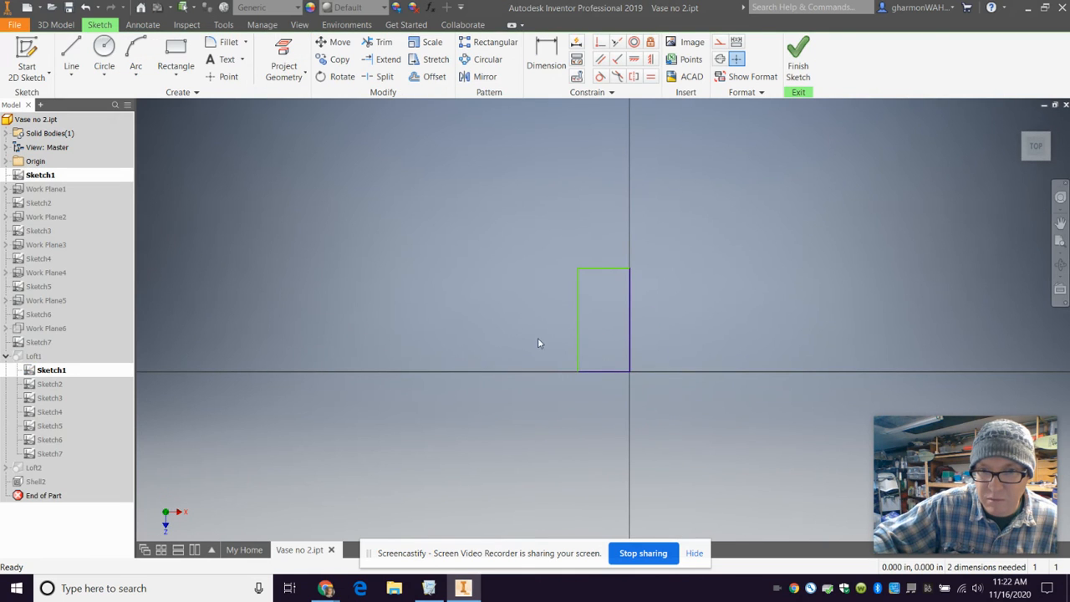
click(632, 303)
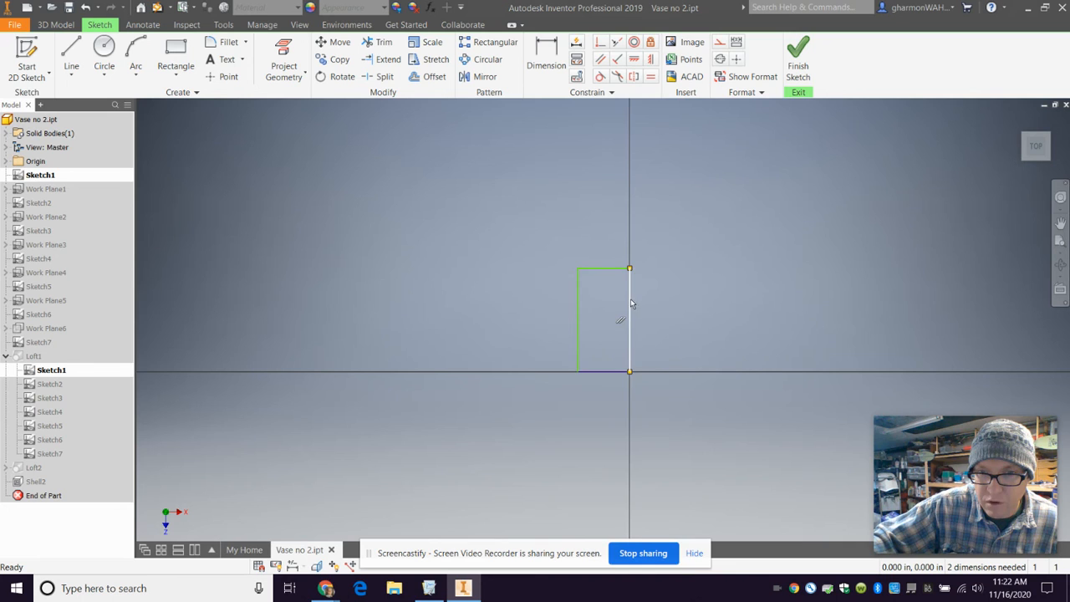
right_click(632, 305)
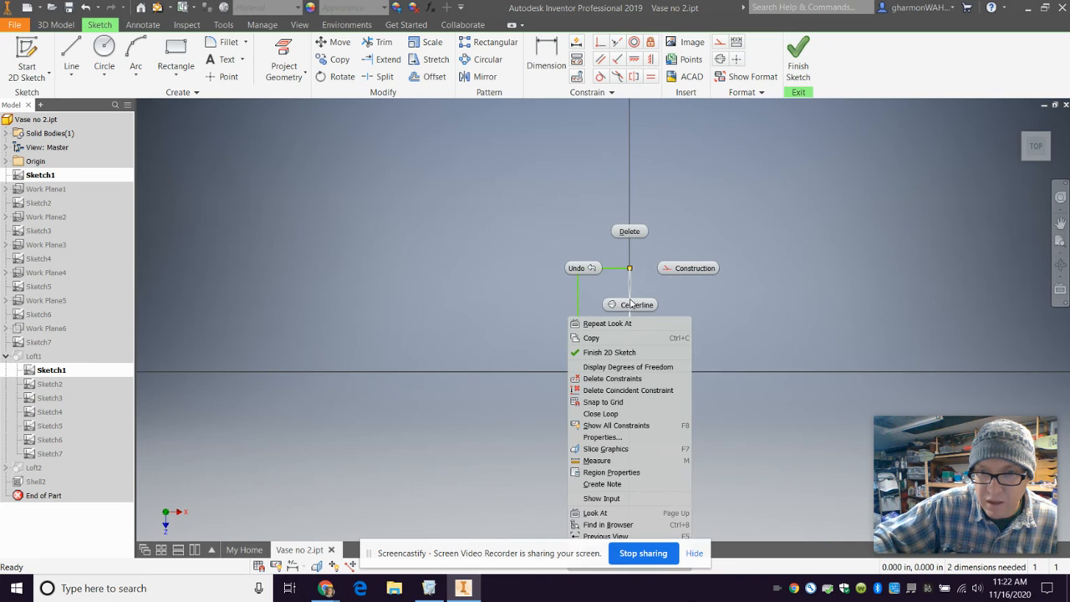
click(625, 378)
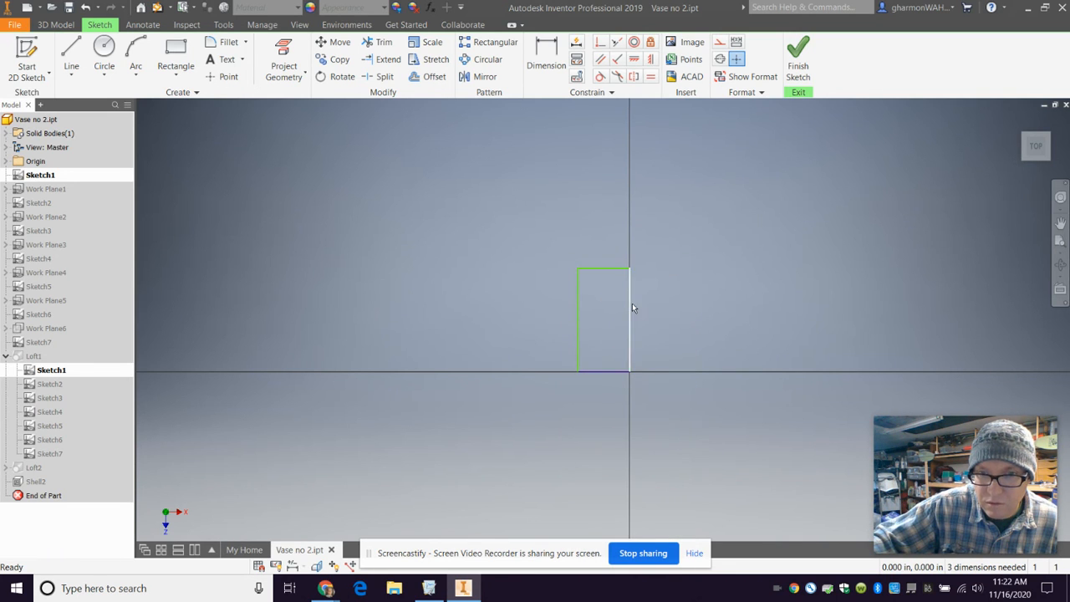
drag(632, 323, 712, 341)
- Dimension the base rectangle's width between its two vertical edges and set it to 1.0 in
click(541, 55)
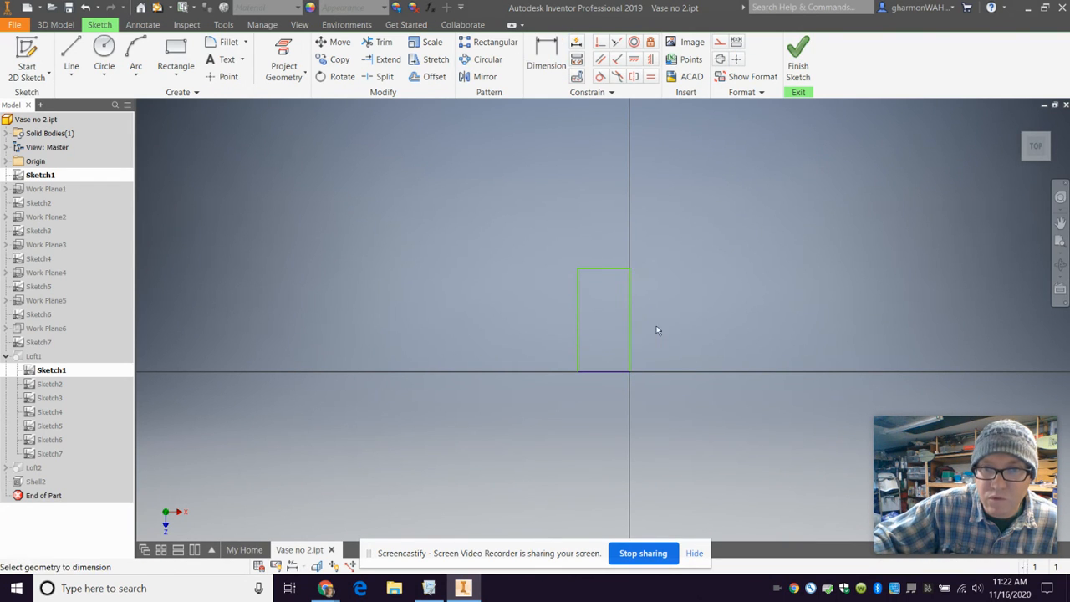
click(579, 328)
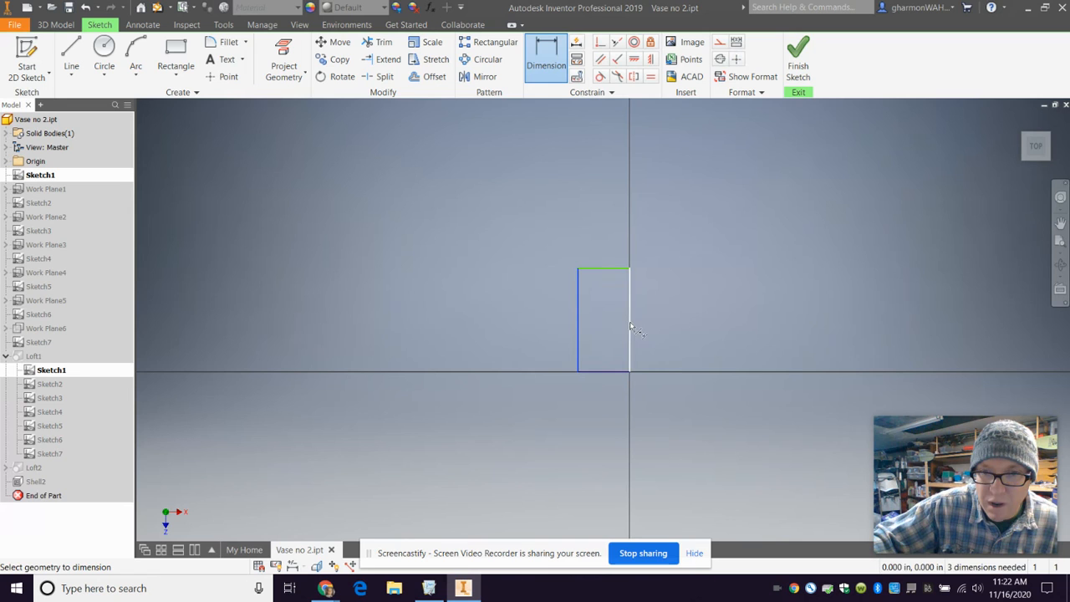
click(693, 236)
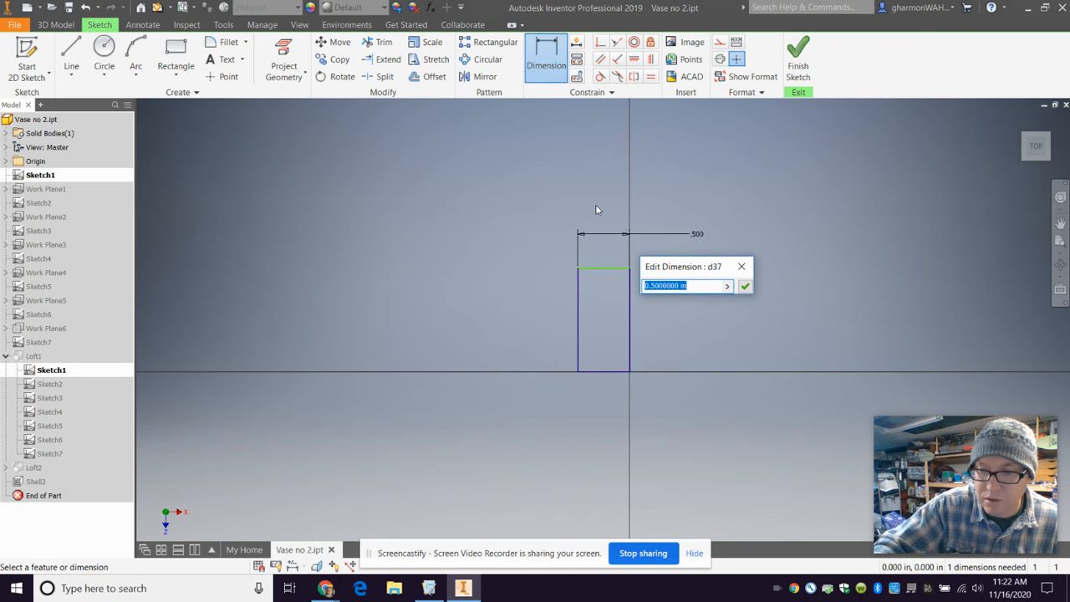
text(1.0)
key(Return)
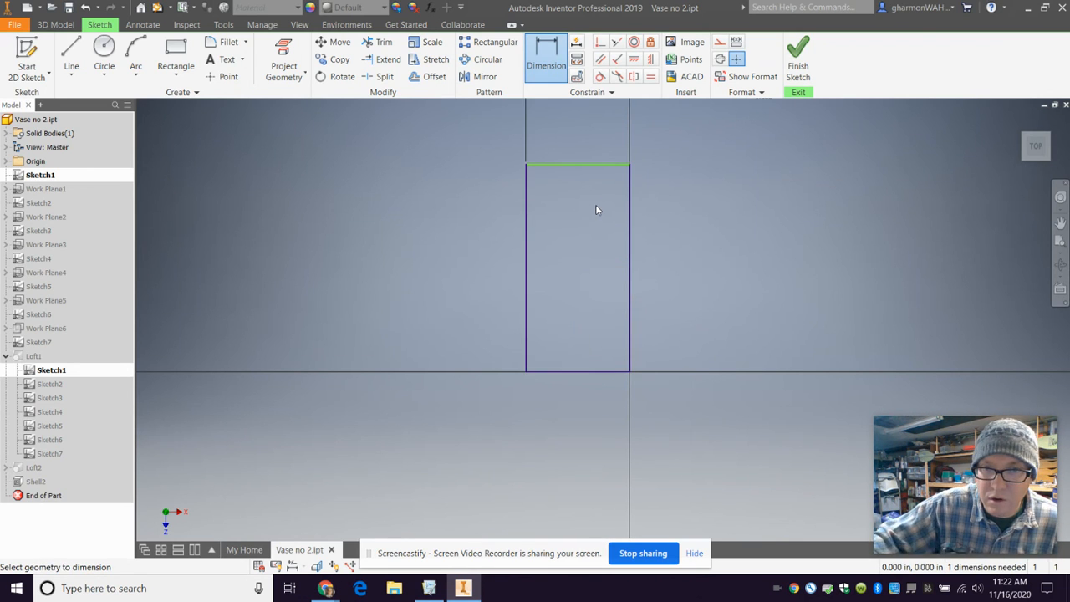
- Dimension the base rectangle's right vertical edge and set its length to 1.0 in
click(631, 228)
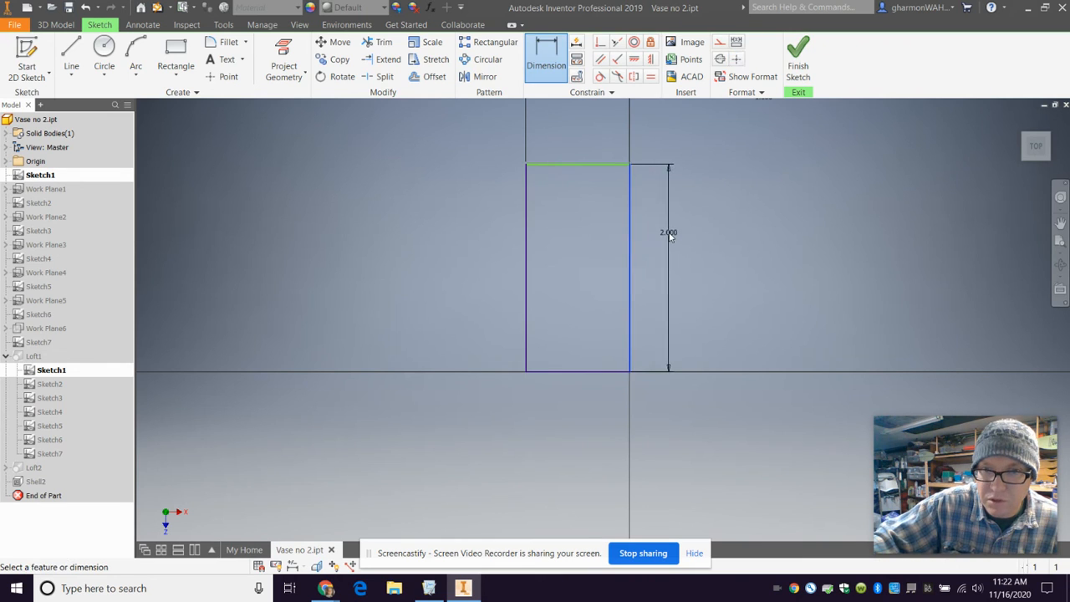
click(669, 231)
text(1.0)
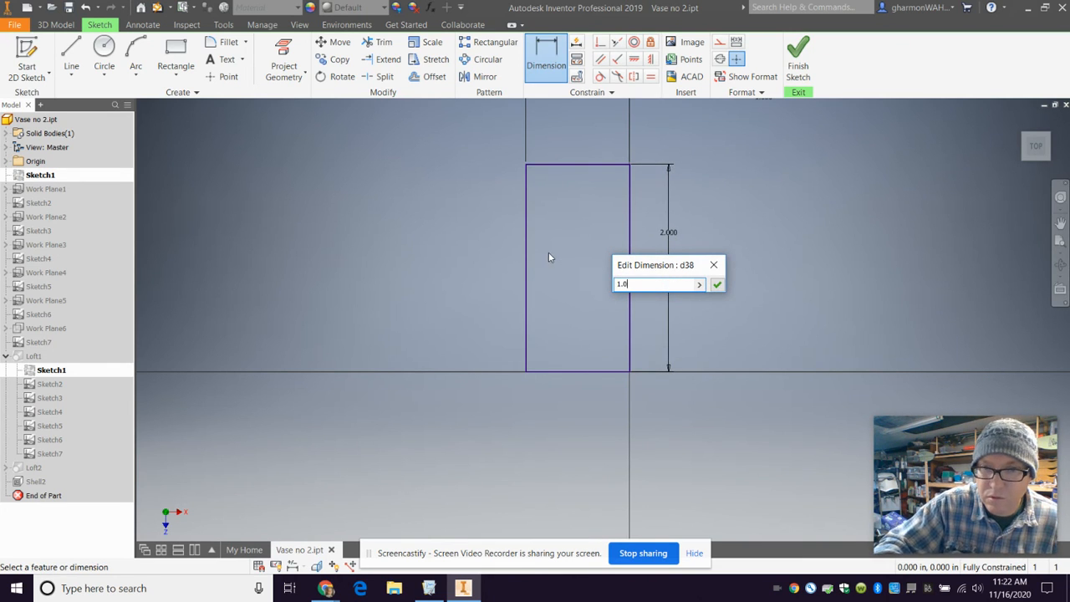
key(Return)
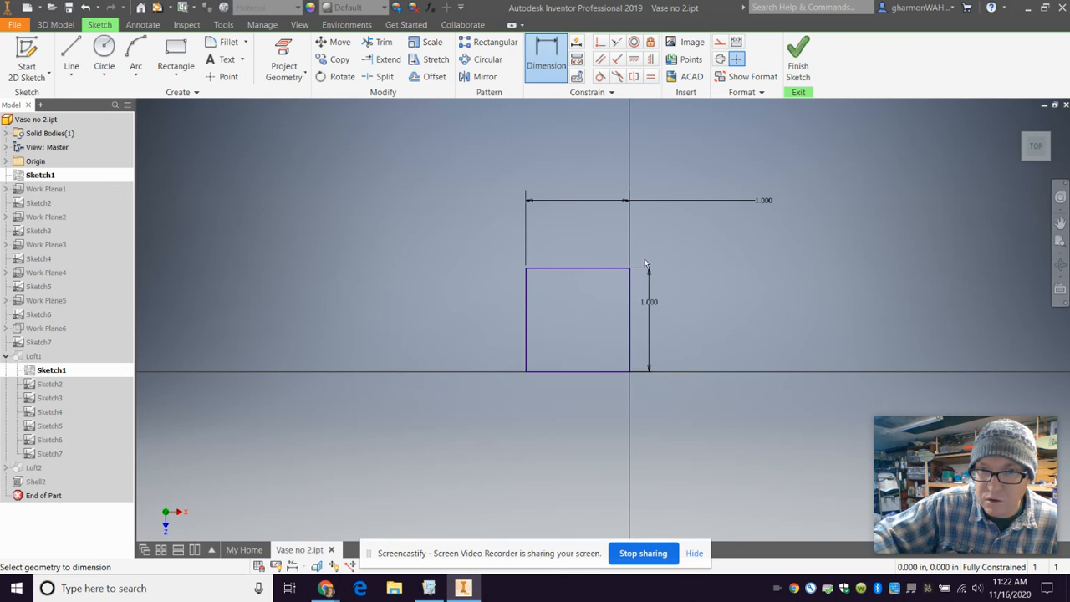
click(631, 330)
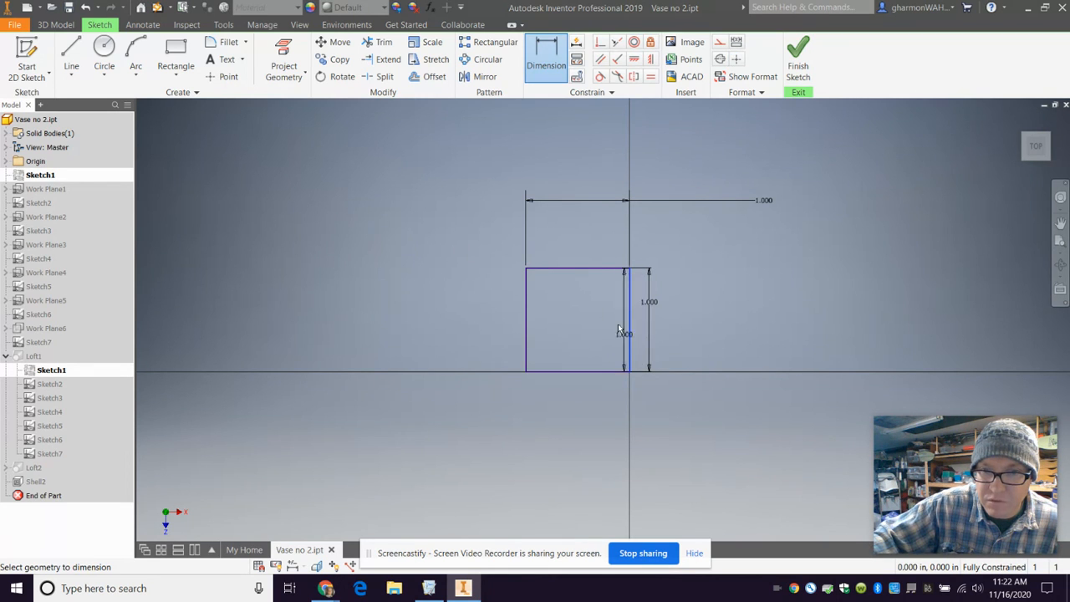
click(517, 372)
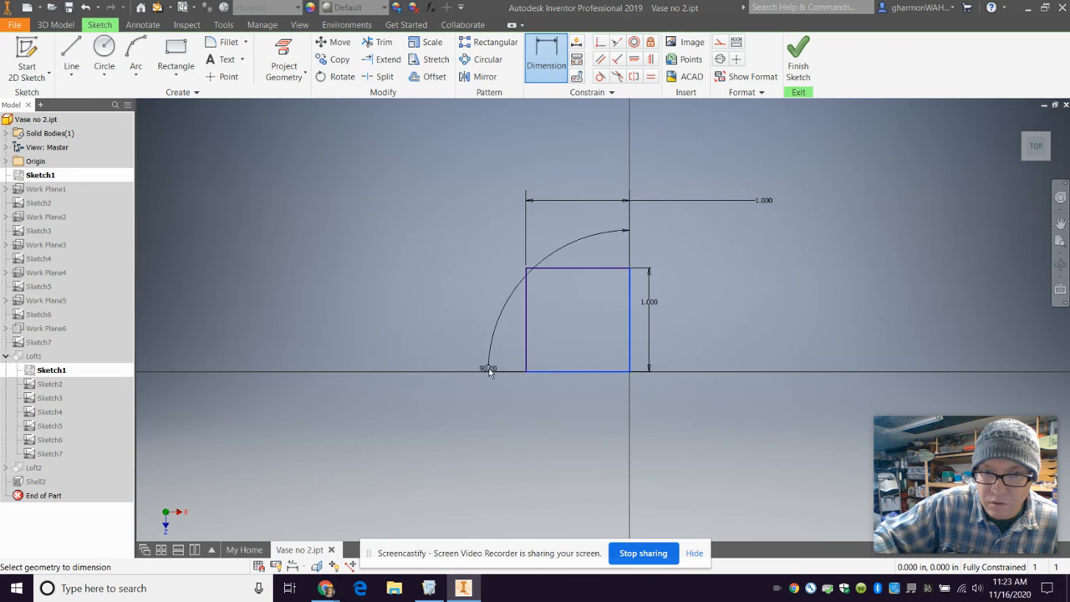
key(Escape)
key(Escape)
click(585, 371)
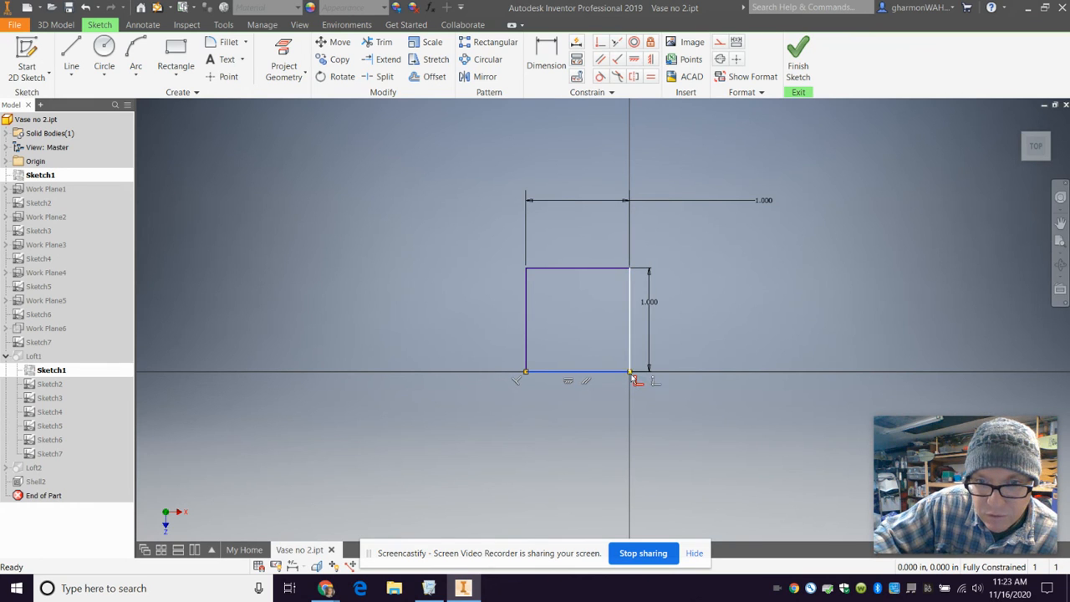
click(623, 385)
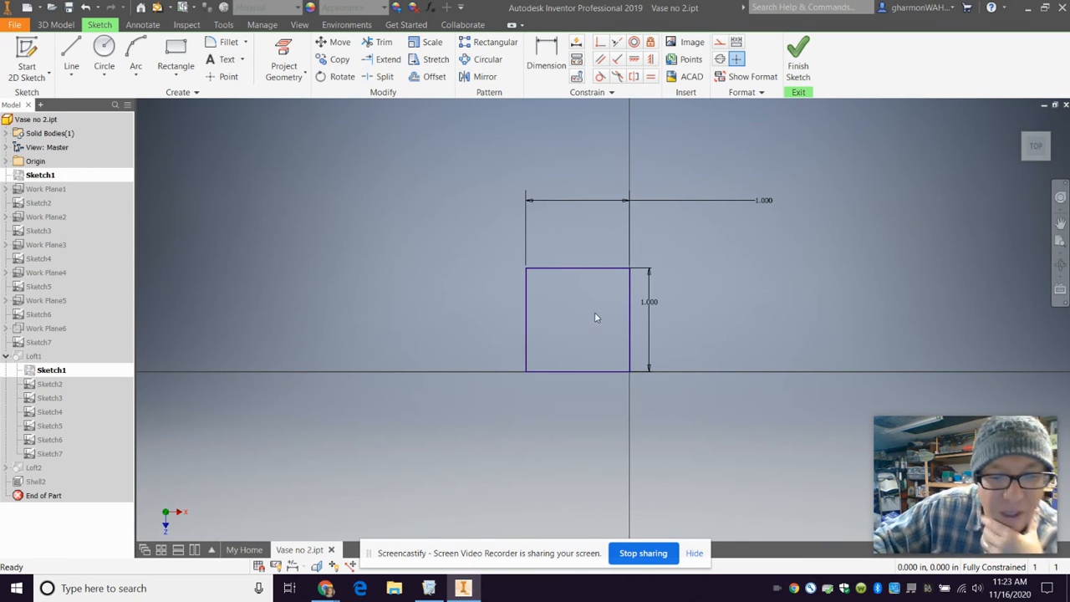
- Undo the edge length dimension and the width change on the base rectangle
key(ctrl+z)
key(ctrl+z)
key(ctrl+z)
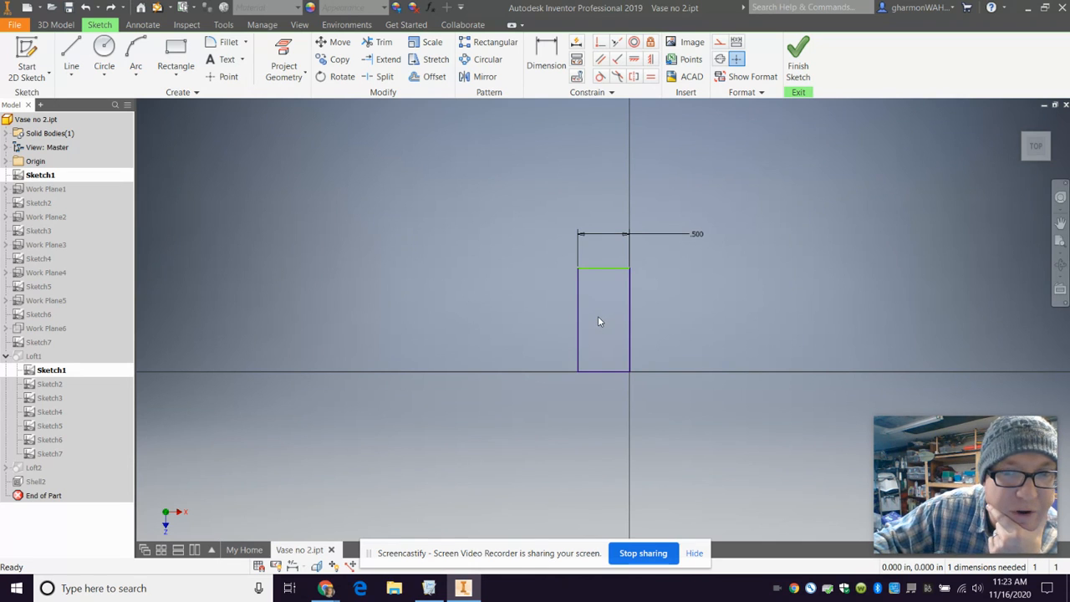
- Try a 1 in width on the base rectangle again, undo it, and delete the width dimension
double_click(696, 234)
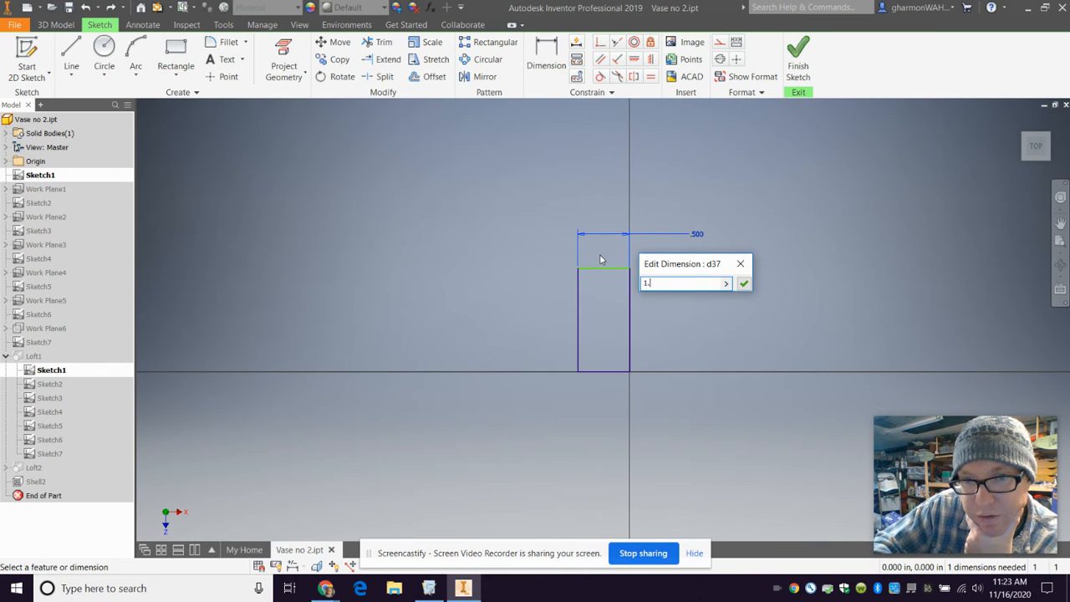
key(Return)
key(ctrl+z)
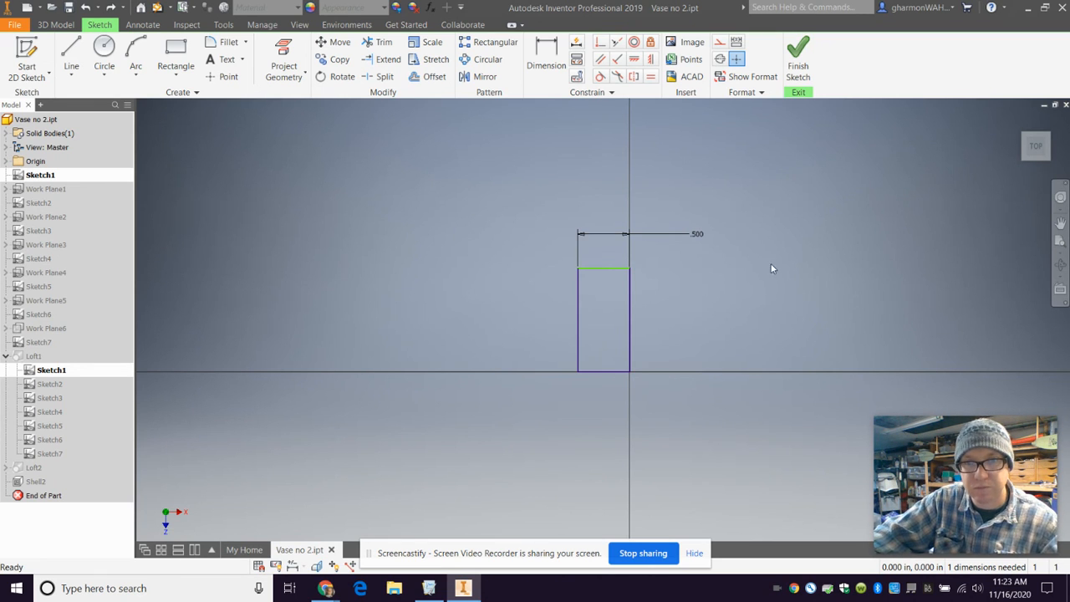
click(660, 230)
key(Delete)
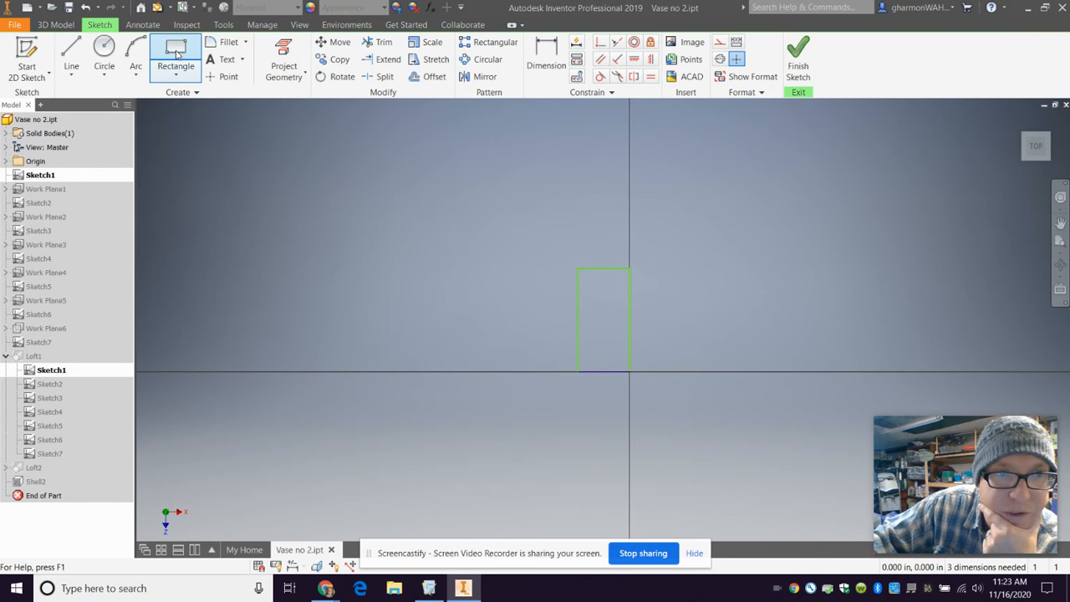
- Sketch a larger rectangle over the base rectangle at the same height, extending past both of its vertical edges
click(177, 52)
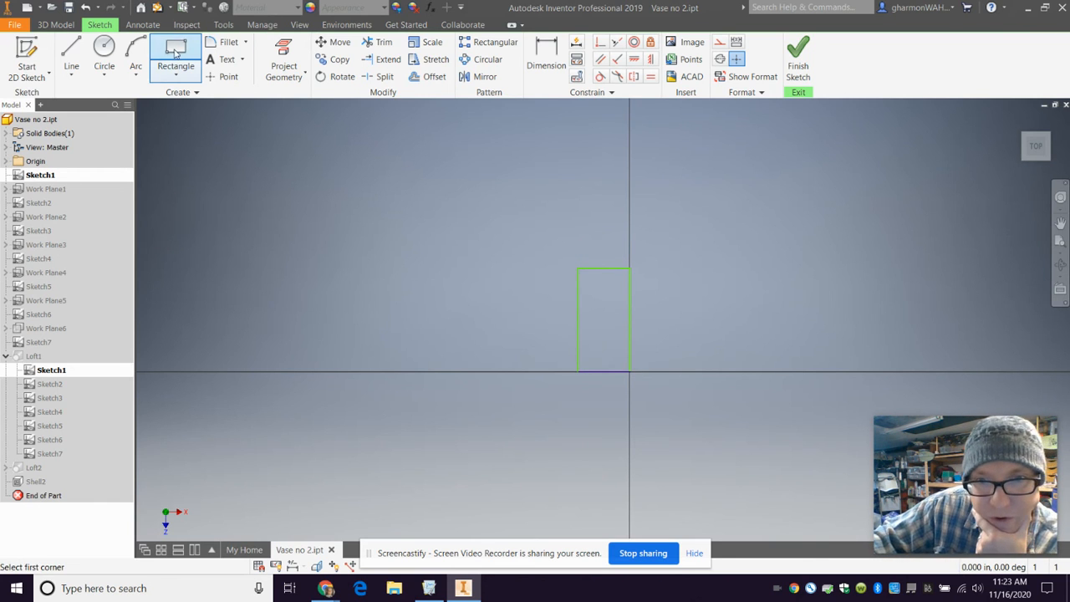
click(550, 268)
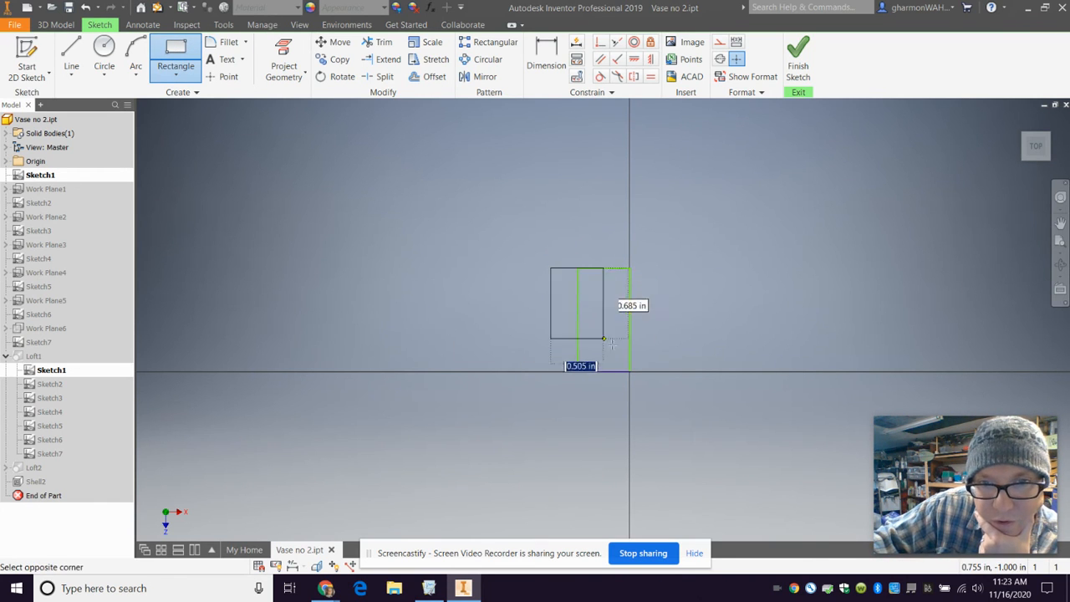
click(656, 371)
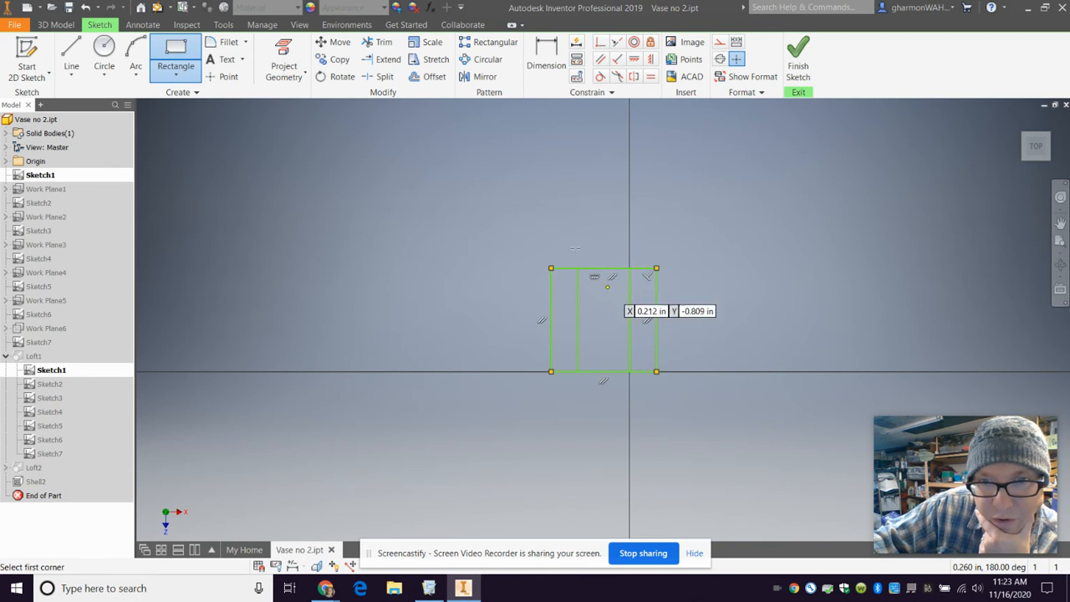
- Dimension the gap between the left vertical edges of the new and old rectangles at 0.25 in
click(546, 54)
click(551, 320)
click(578, 321)
click(568, 209)
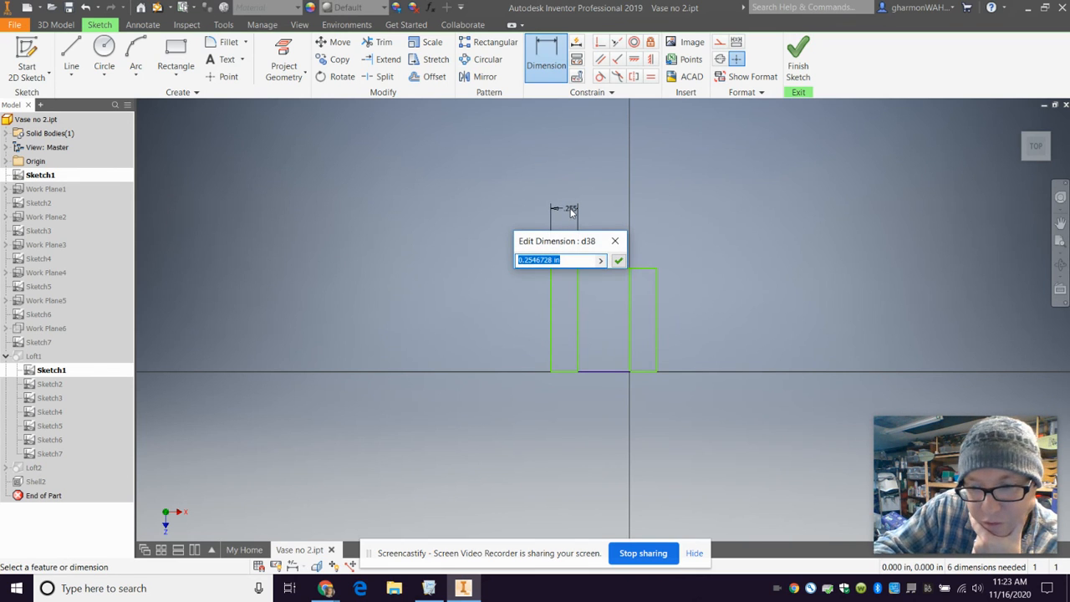
key(Return)
scroll(570, 211, up, 2)
scroll(605, 267, down, 5)
scroll(608, 268, up, 3)
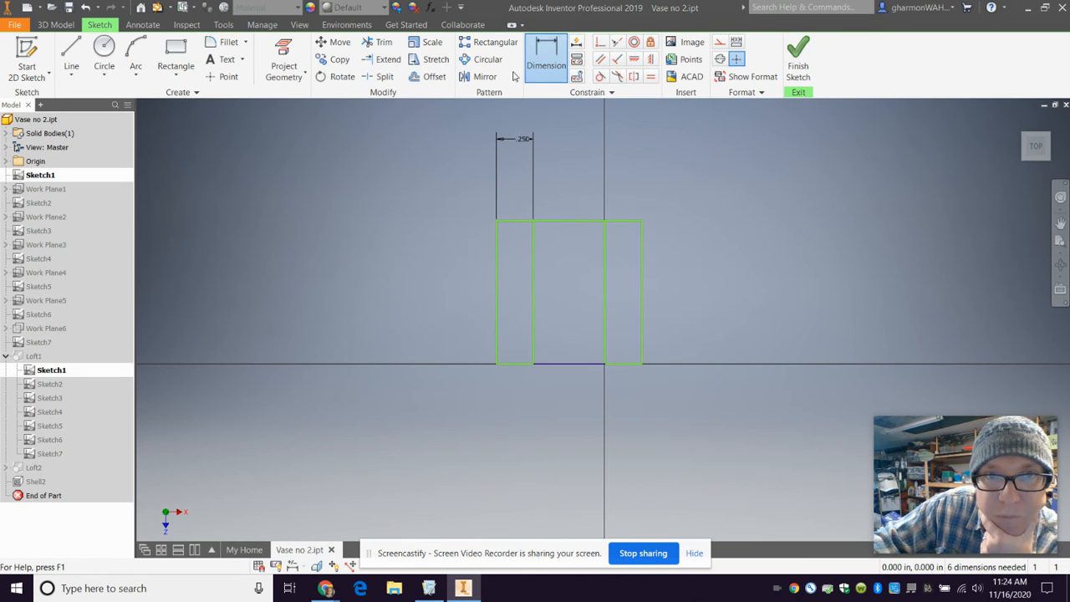
- Trim away the two inner vertical lines, then finish Sketch1 and accept the update despite its errors
click(380, 41)
click(536, 251)
click(607, 258)
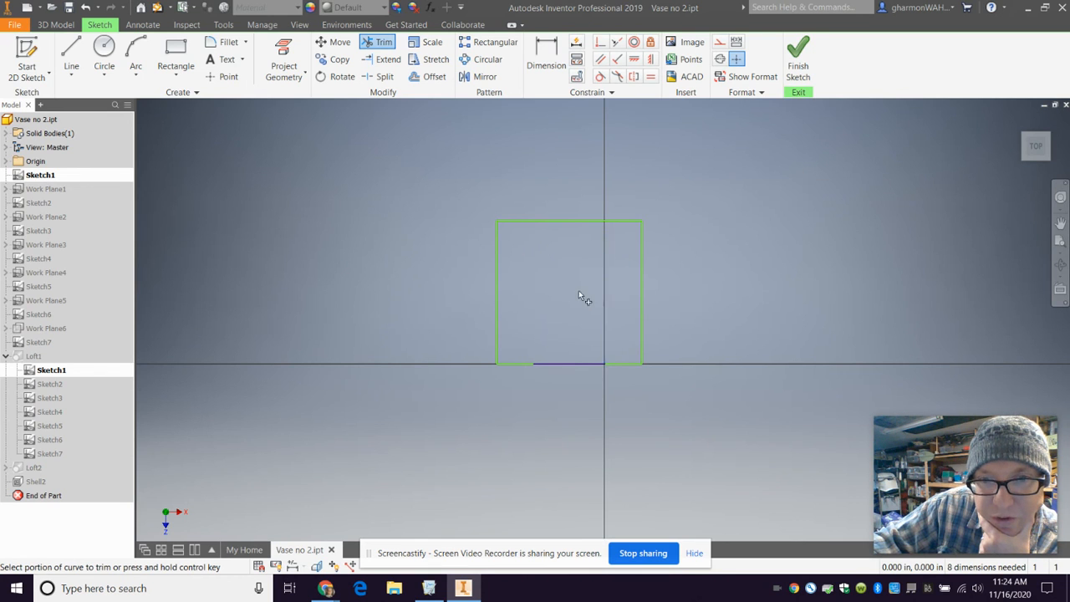
click(805, 64)
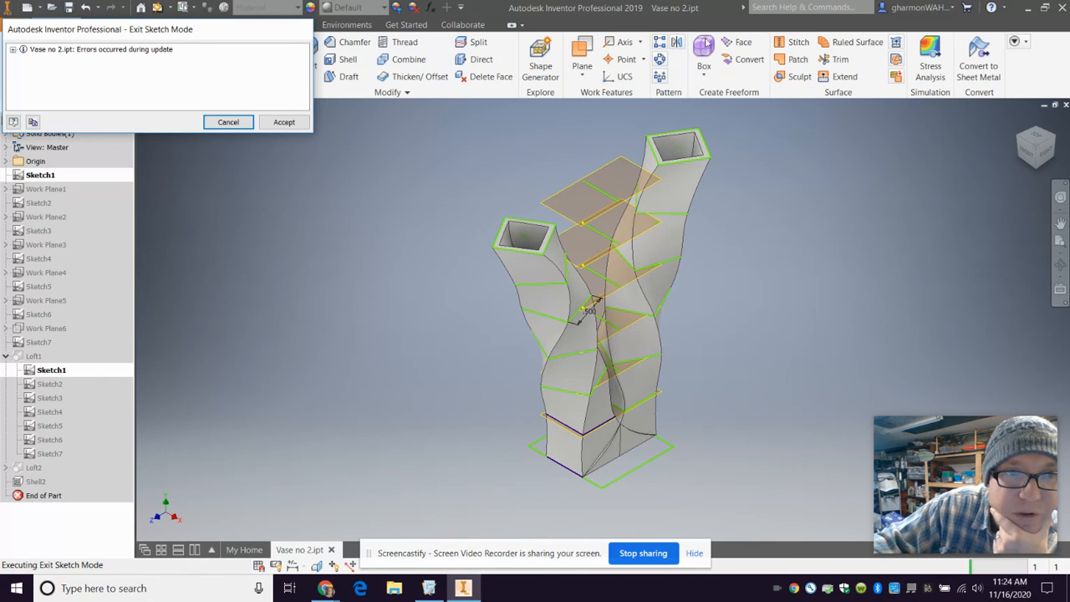
click(284, 122)
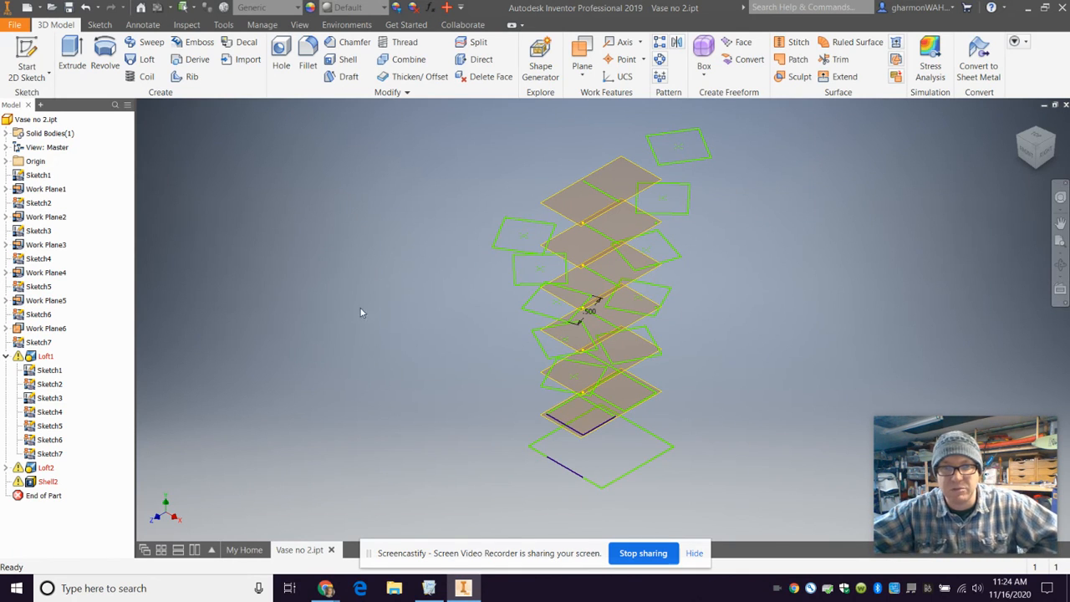
- Reopen Sketch1, undo the enlarged base rectangle so the original profile is restored, and finish the sketch
double_click(621, 436)
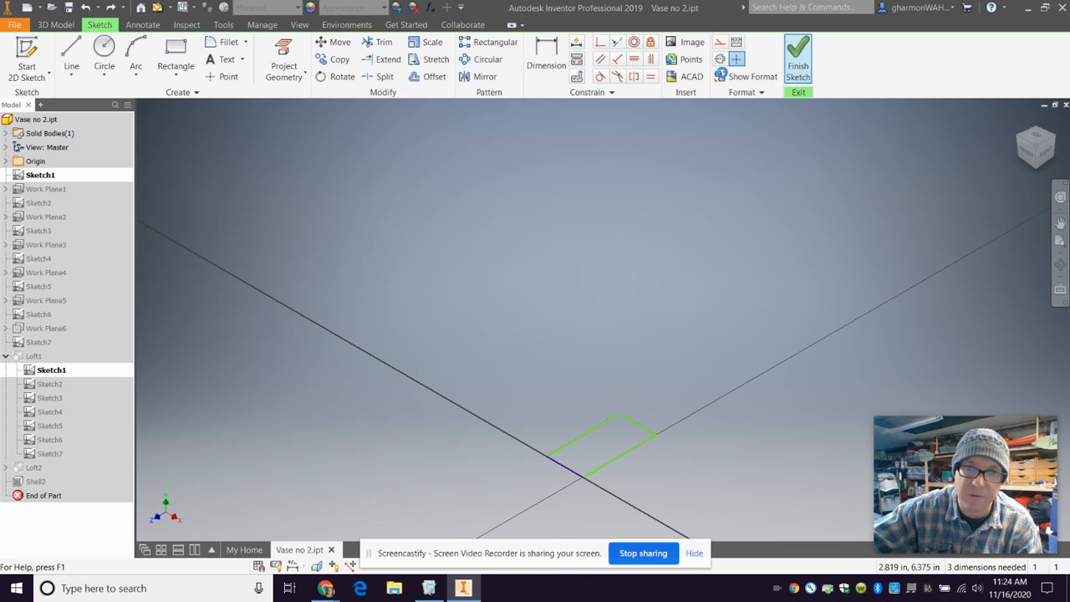
click(798, 58)
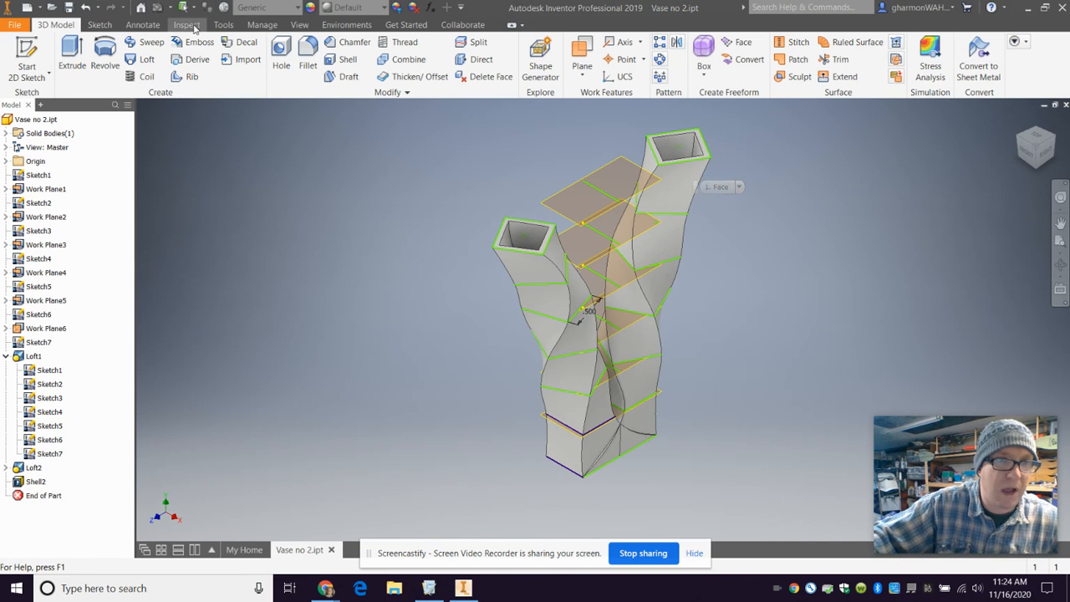
- Hide all work features, 2D sketches, 3D sketches, 3D annotations and sketch dimensions so only the vase body shows
click(299, 26)
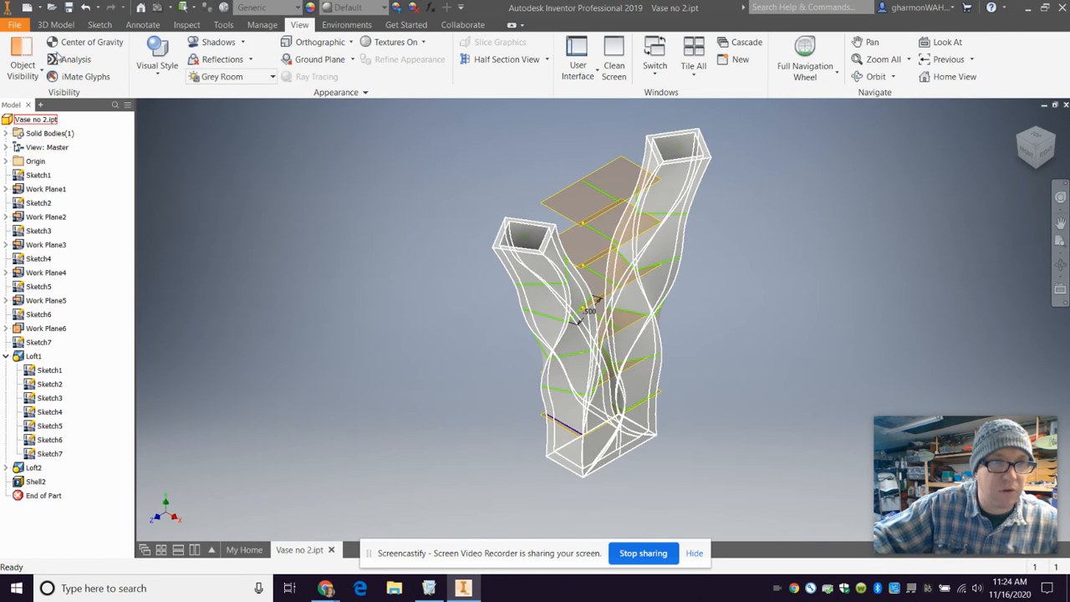
click(22, 70)
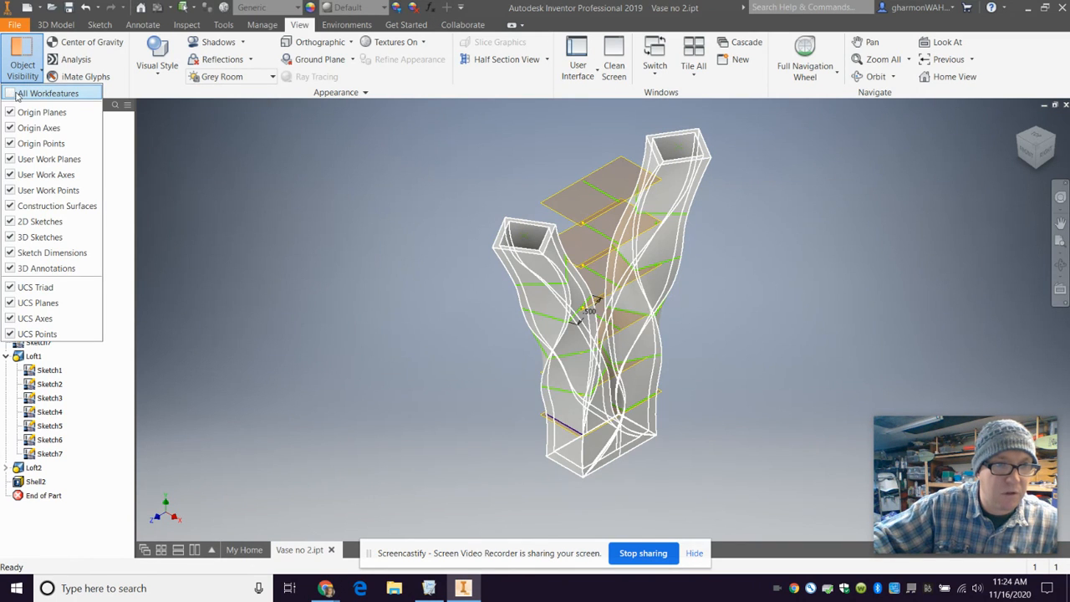
click(16, 94)
click(10, 222)
click(10, 237)
click(10, 268)
click(10, 253)
click(318, 219)
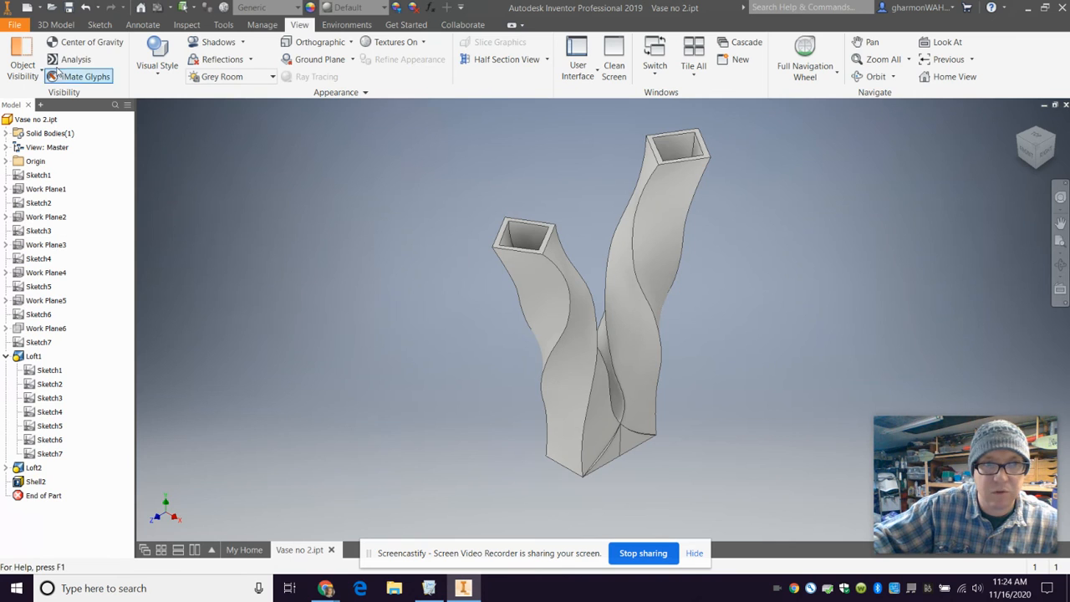
- Examine the vase's twisted arms and the junction at its base from another side
click(56, 25)
mouse_move(1033, 144)
mouse_down()
mouse_move(771, 446)
mouse_move(803, 383)
mouse_move(777, 279)
mouse_move(825, 302)
mouse_move(329, 392)
mouse_move(340, 265)
mouse_move(535, 281)
mouse_move(664, 402)
mouse_move(853, 354)
mouse_move(585, 468)
mouse_move(288, 543)
mouse_move(363, 505)
mouse_move(728, 509)
mouse_move(639, 519)
mouse_move(711, 451)
mouse_up()
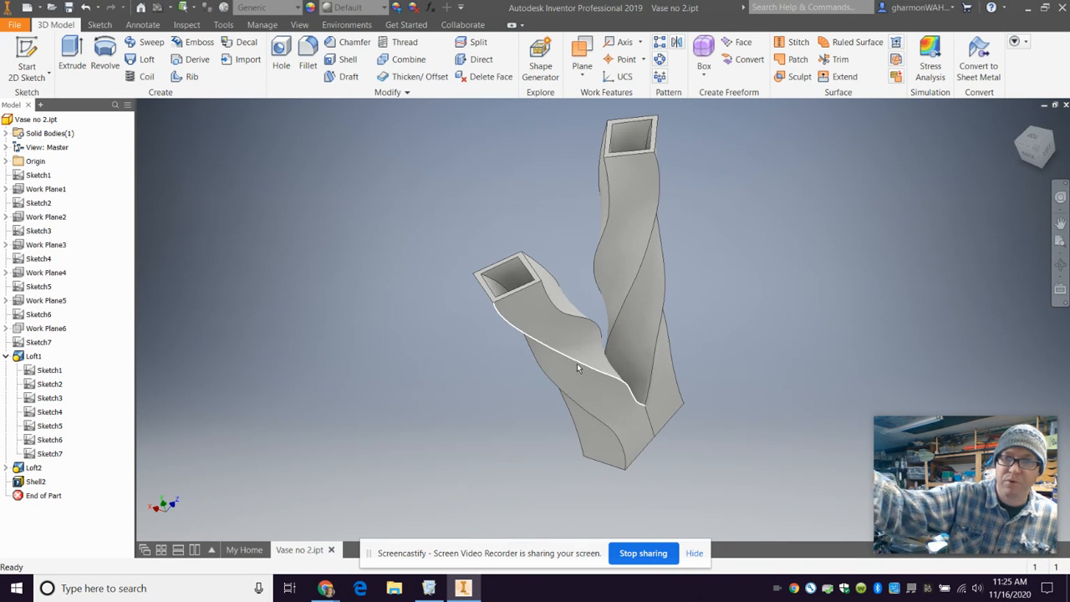
mouse_move(596, 383)
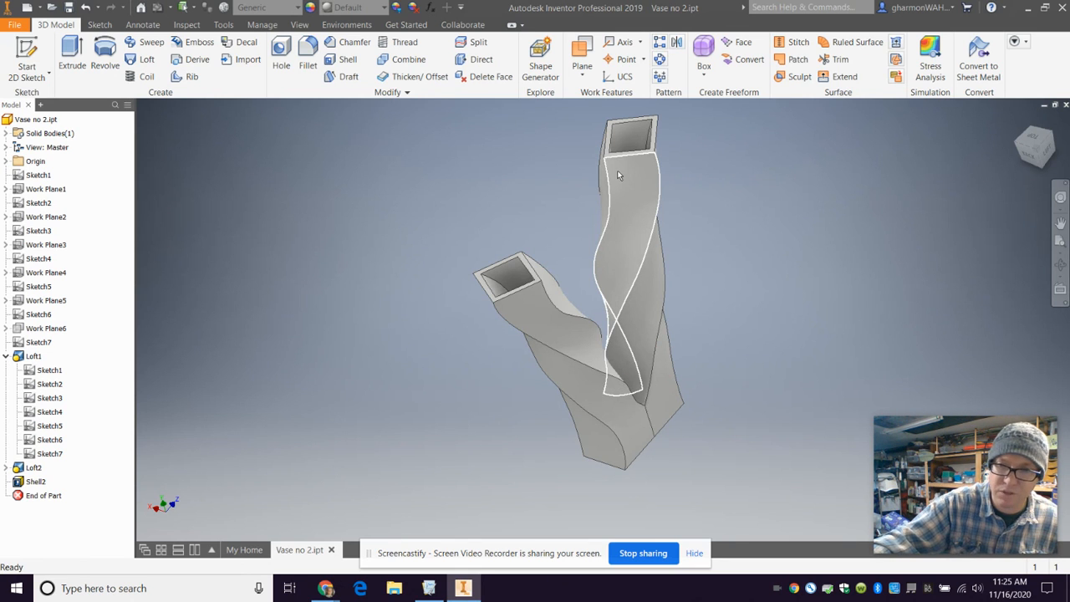
mouse_move(634, 191)
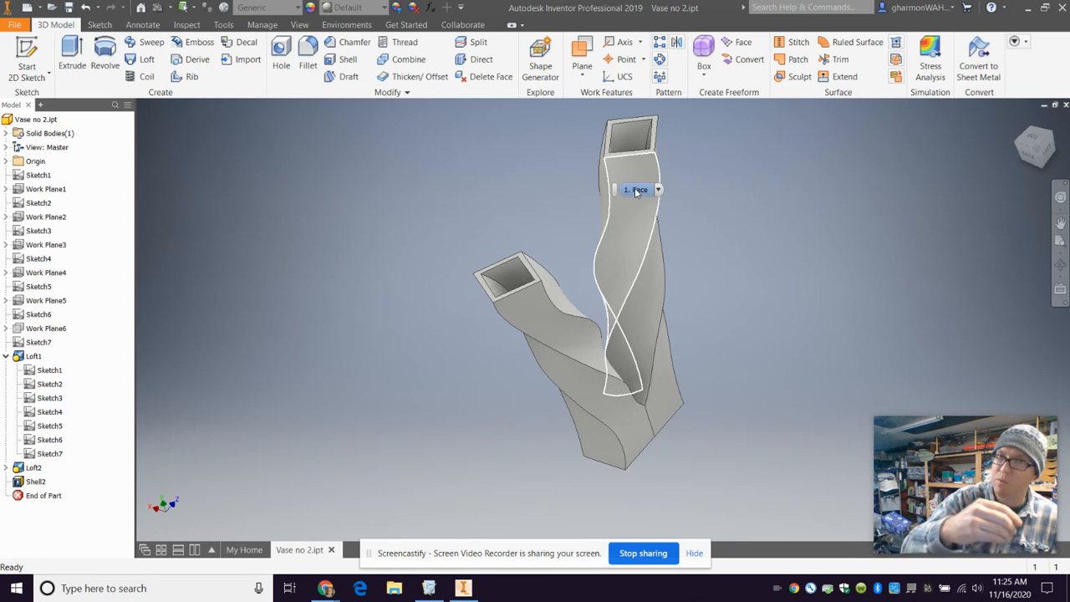